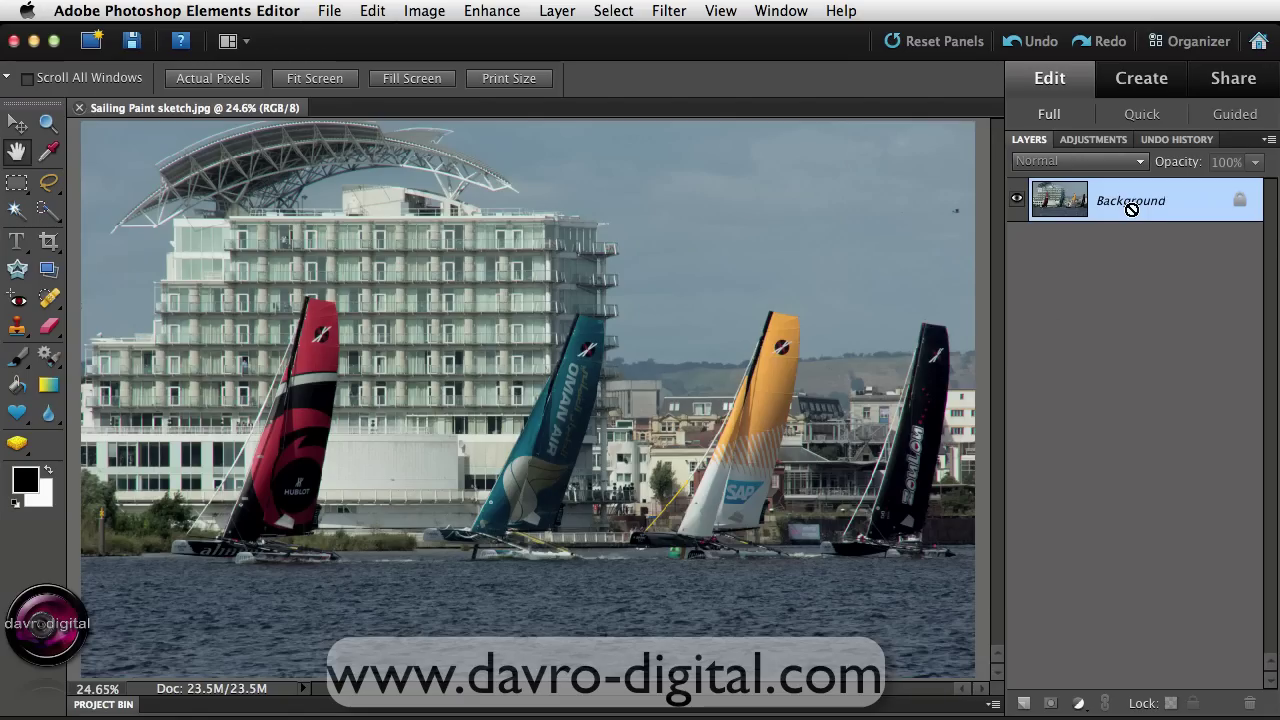
Duplicate the Background layer of Sailing Paint sketch.jpg into a new Layer 1
key(super+j)
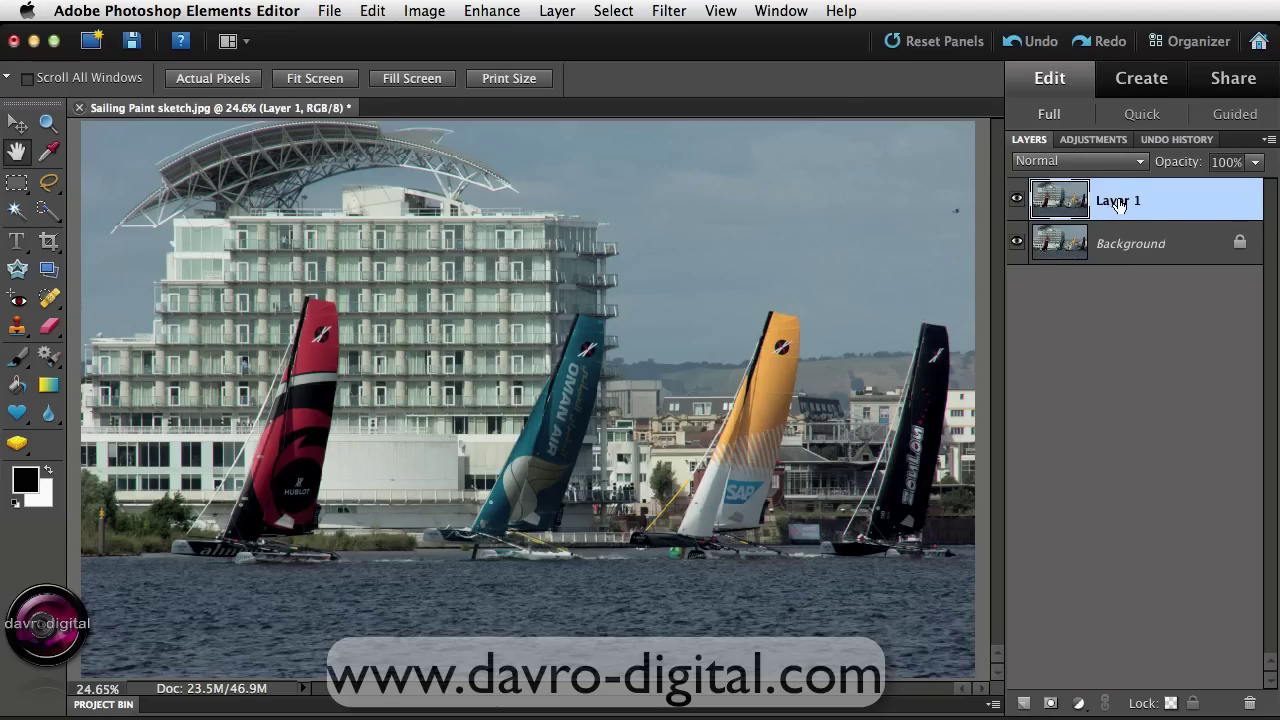
Rename Layer 1 to 'Sketch'
double_click(1119, 204)
text(Sketch)
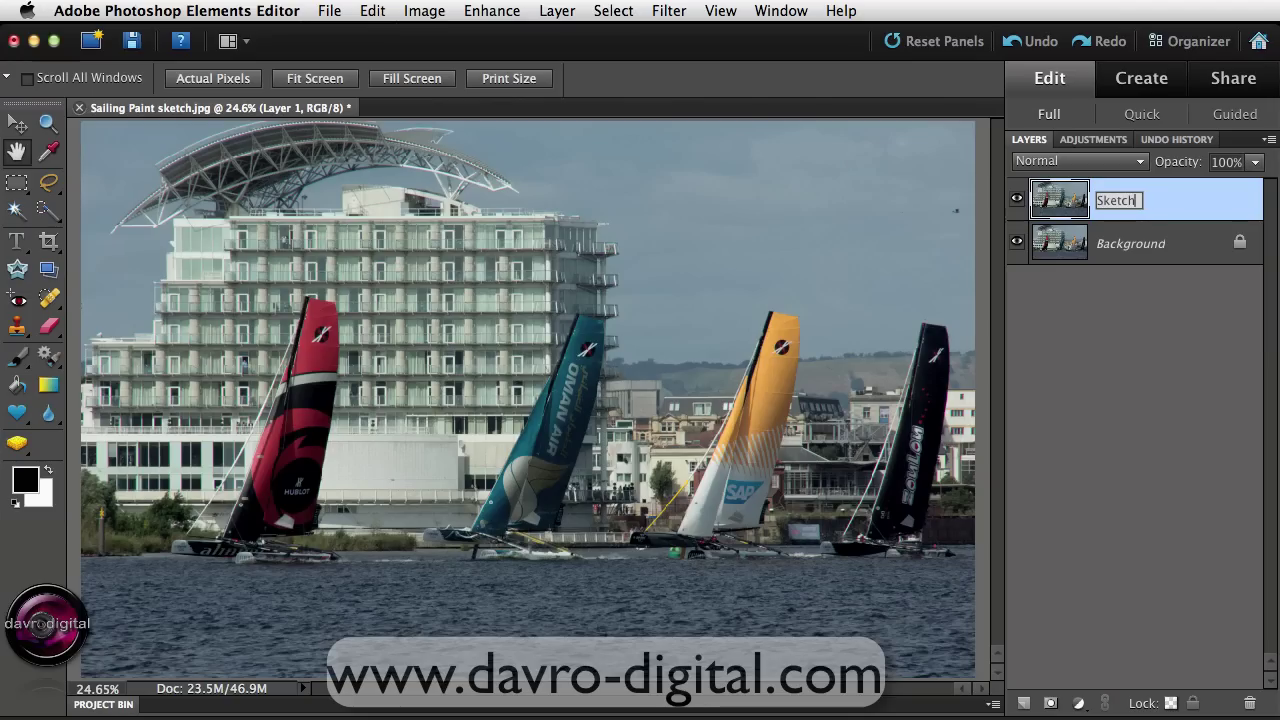
key(Return)
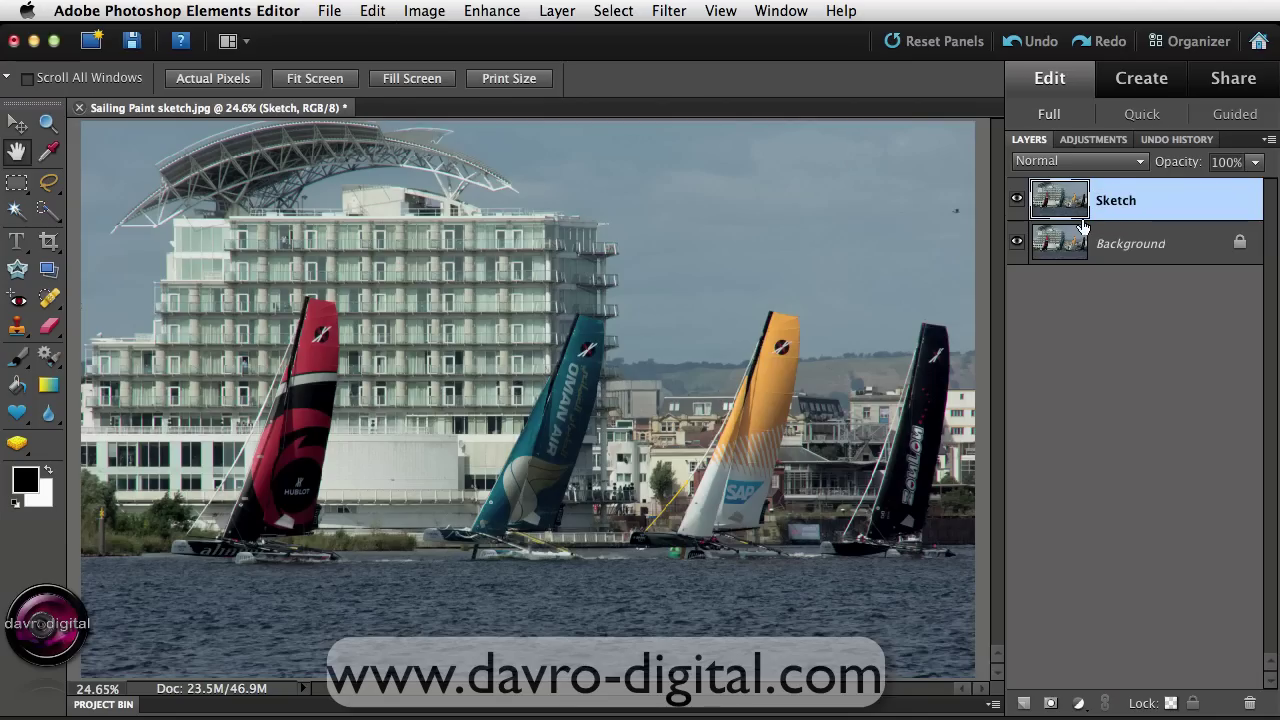
Start a Smart Blur on the Sketch layer with Medium quality and Edge Only mode
click(669, 12)
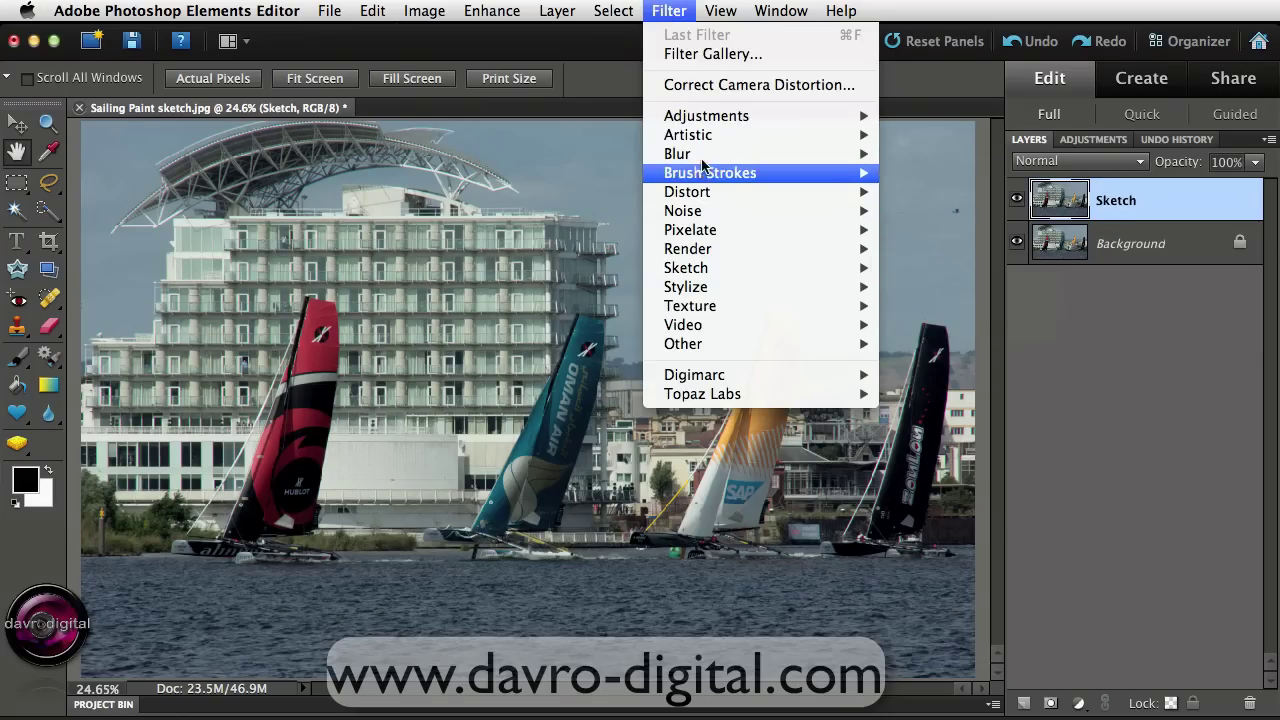
mouse_move(700, 154)
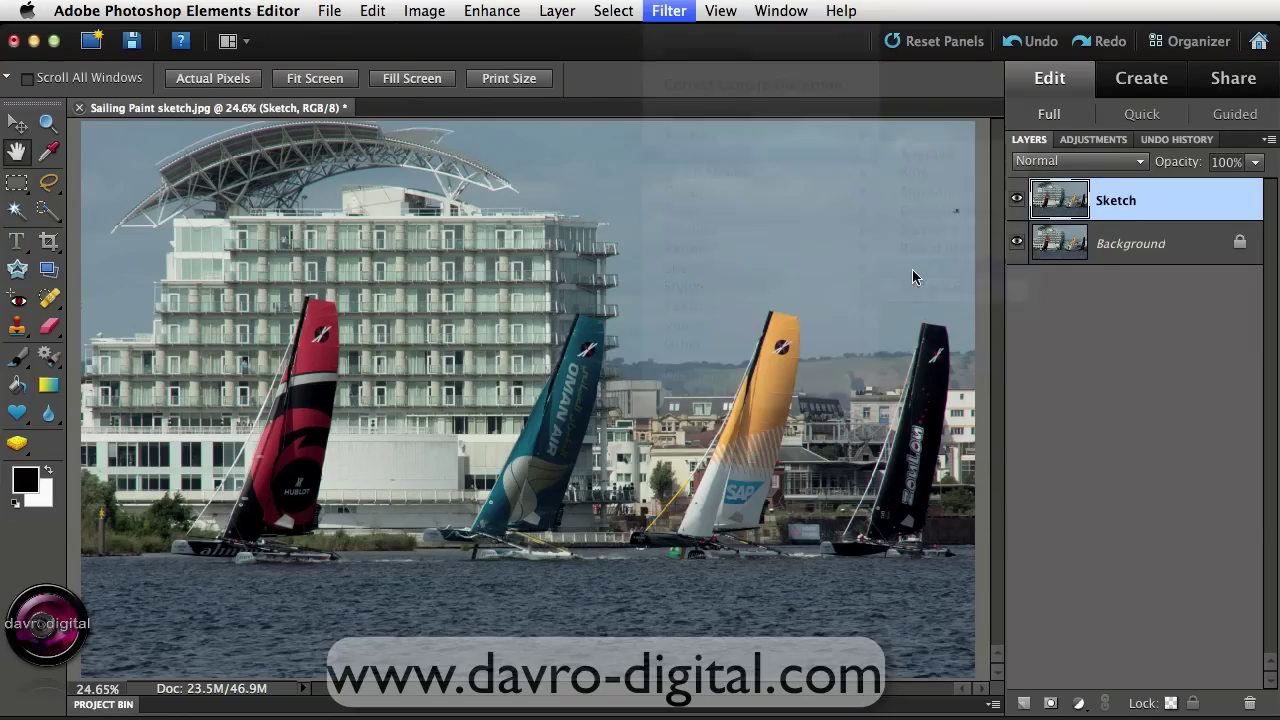
click(913, 272)
drag(1225, 346, 811, 180)
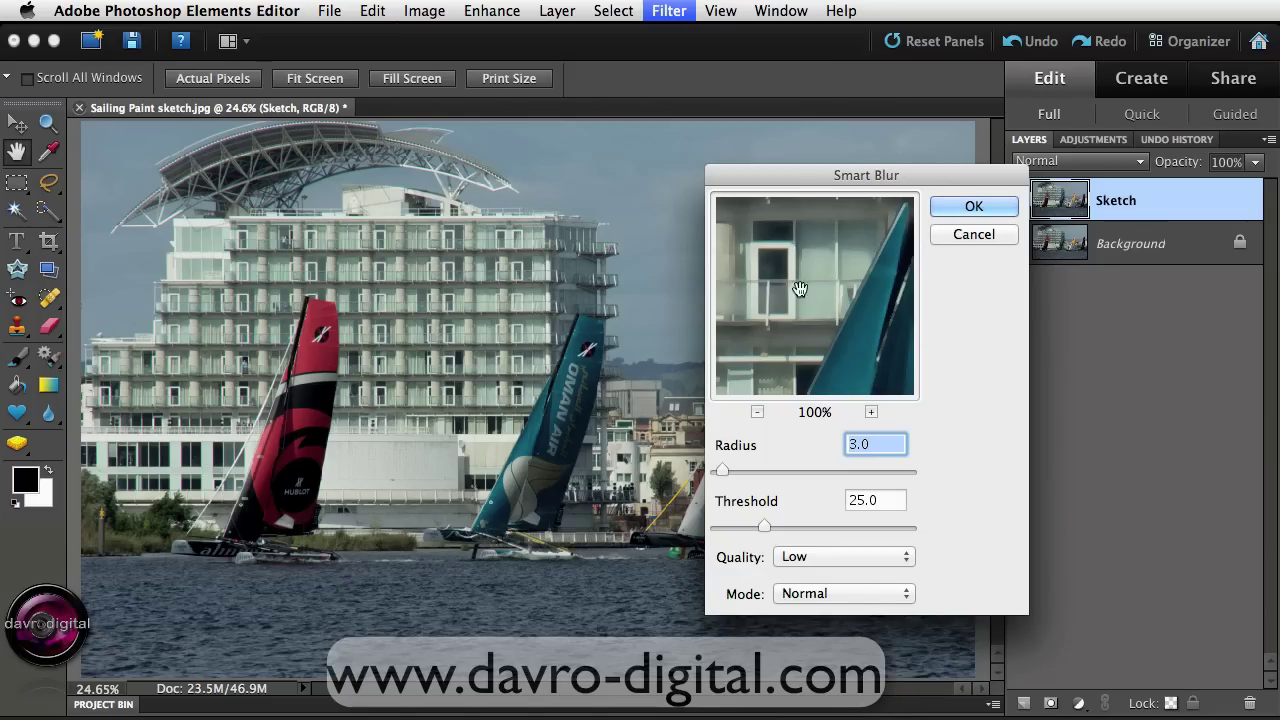
drag(813, 312, 796, 237)
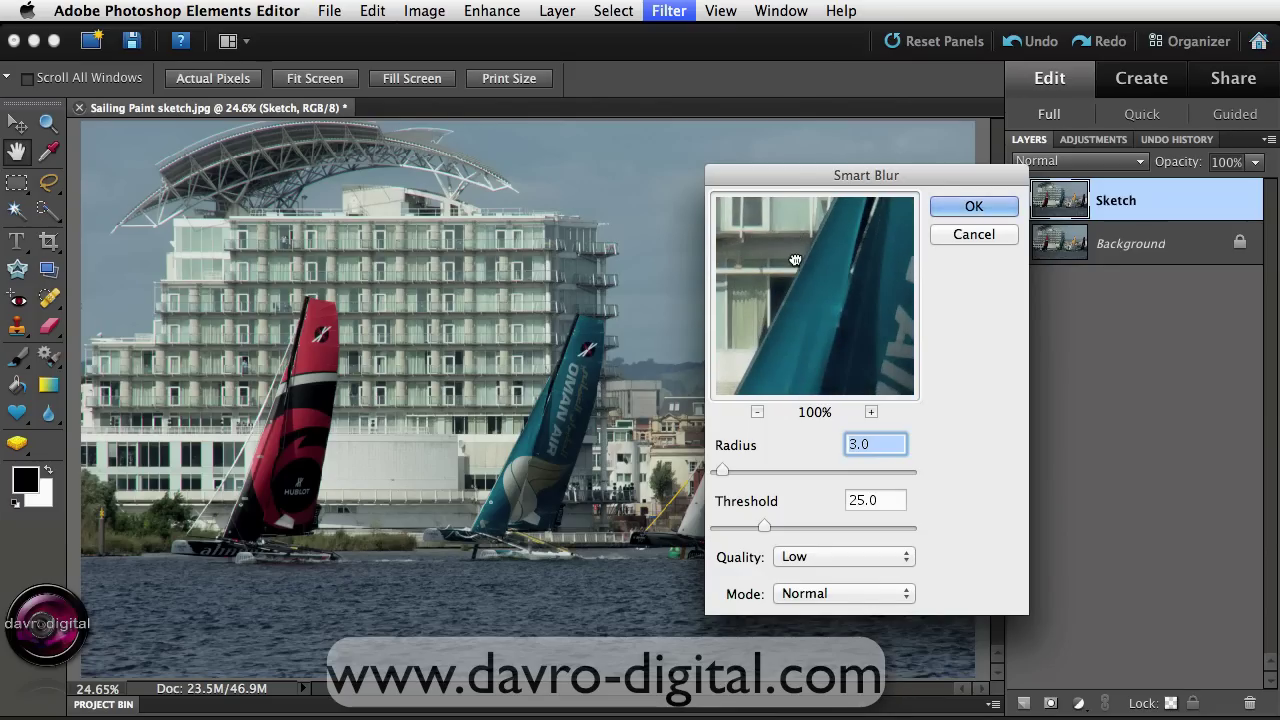
click(788, 558)
click(797, 575)
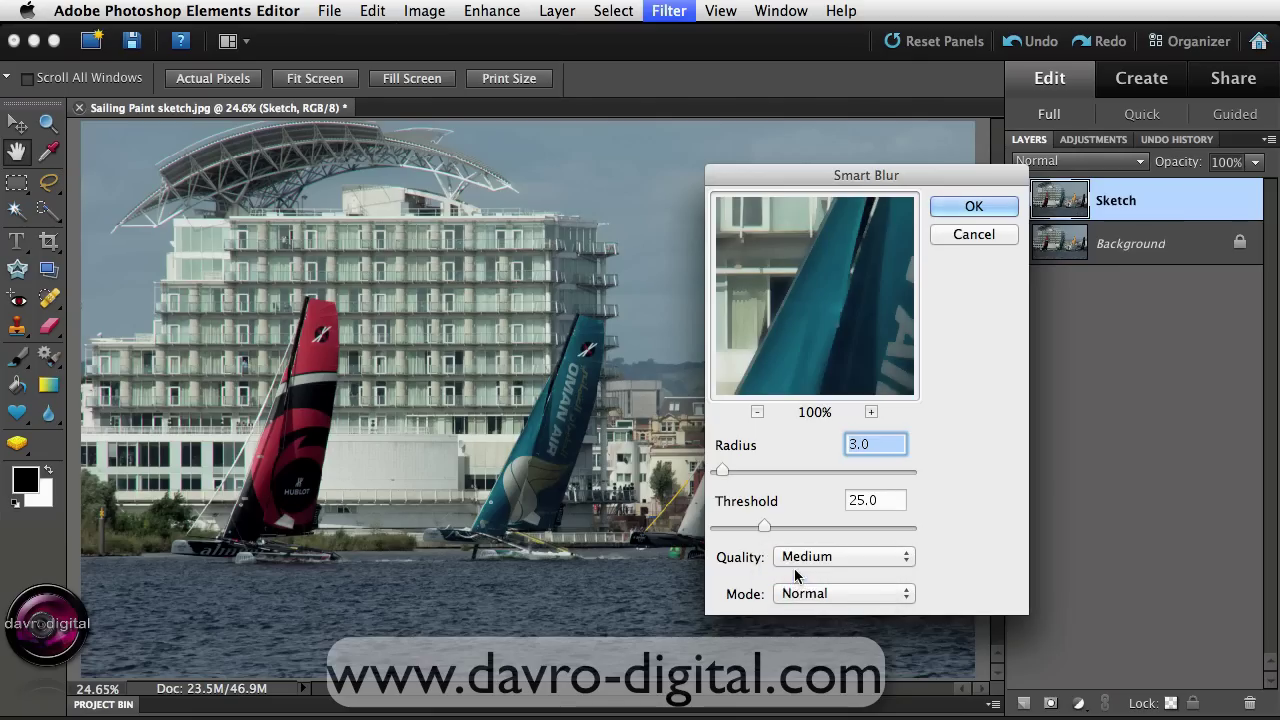
click(795, 597)
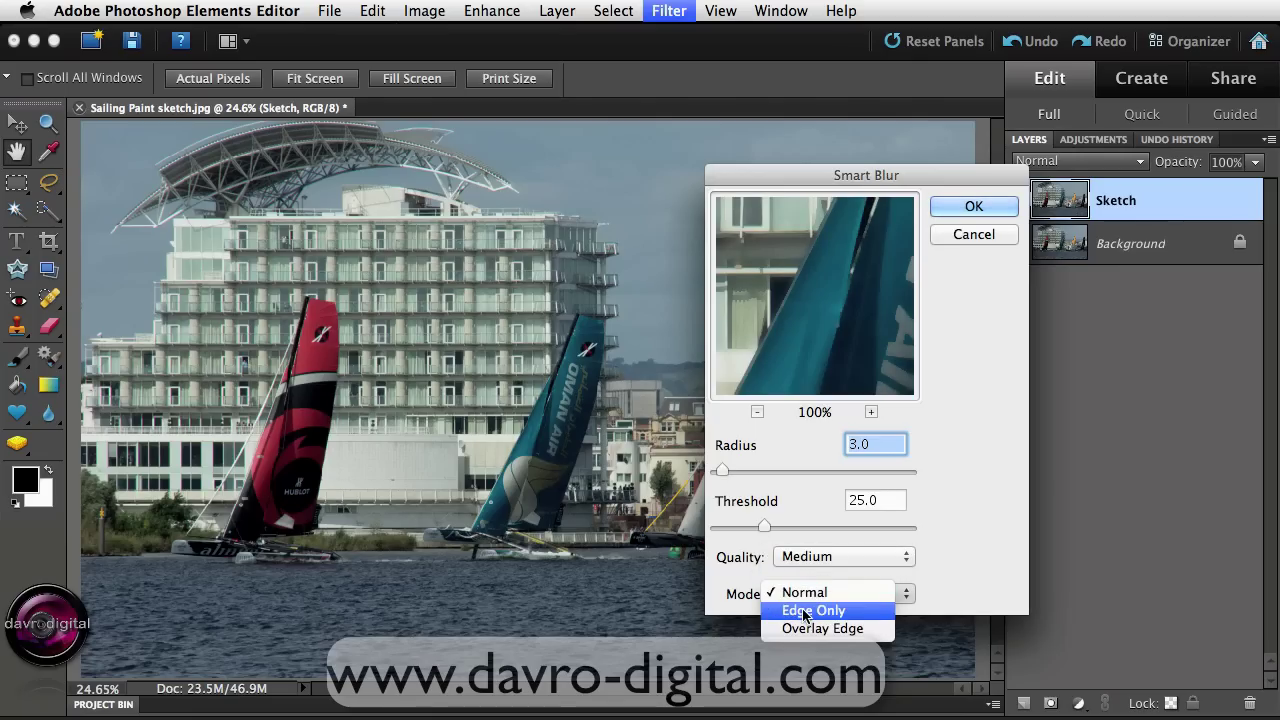
click(805, 612)
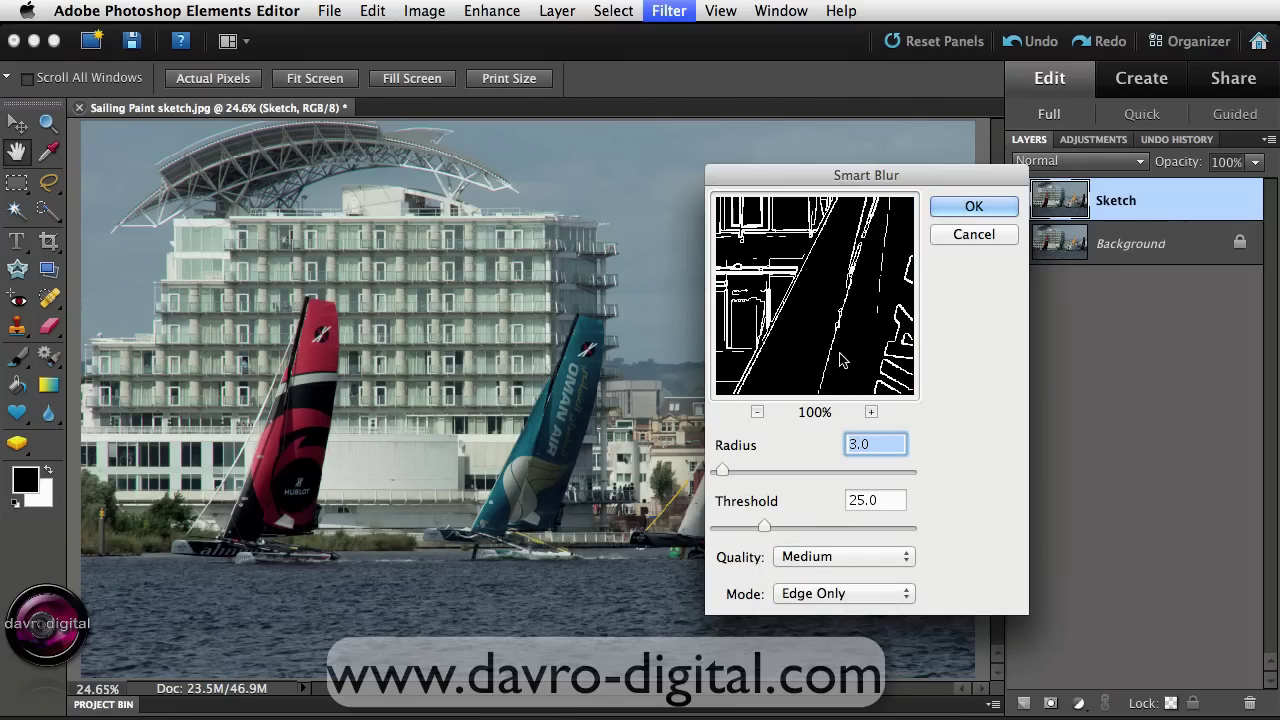
Set the Smart Blur Threshold to 29.5 and Radius to 9.9, then apply it
drag(837, 341, 840, 248)
drag(784, 293, 851, 256)
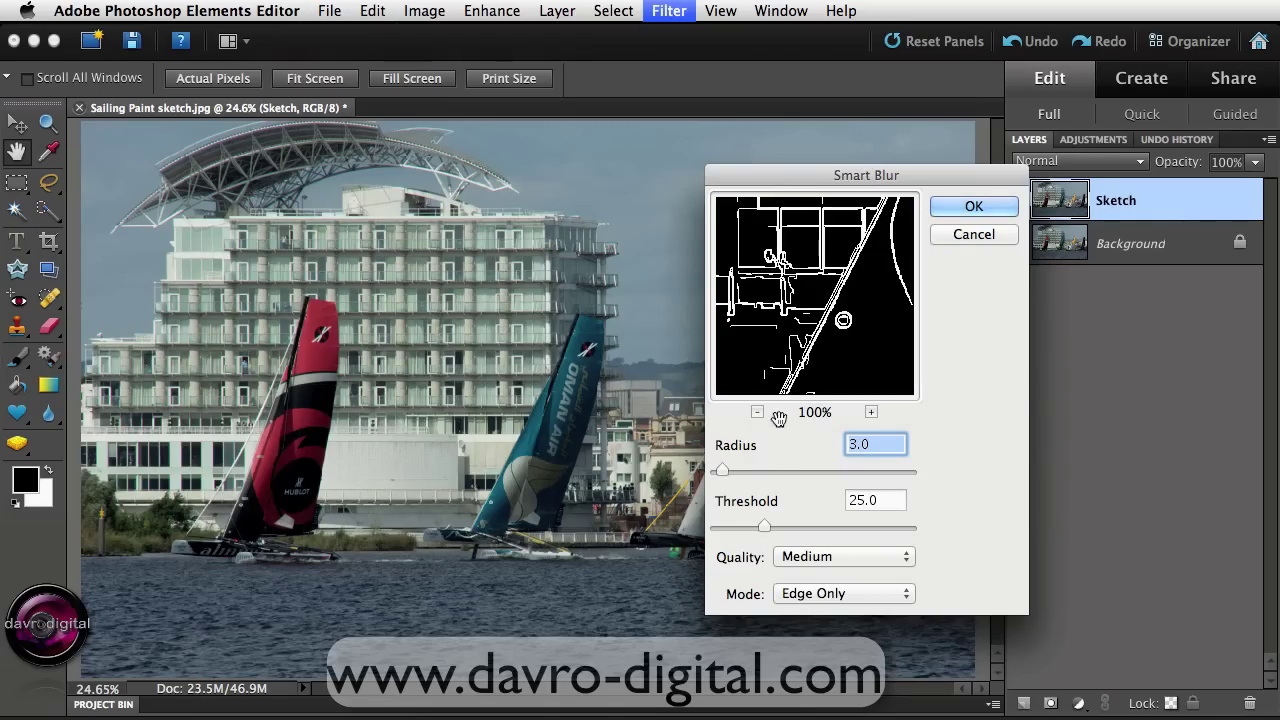
click(765, 528)
mouse_move(765, 528)
mouse_down()
mouse_move(786, 529)
mouse_move(773, 527)
mouse_up()
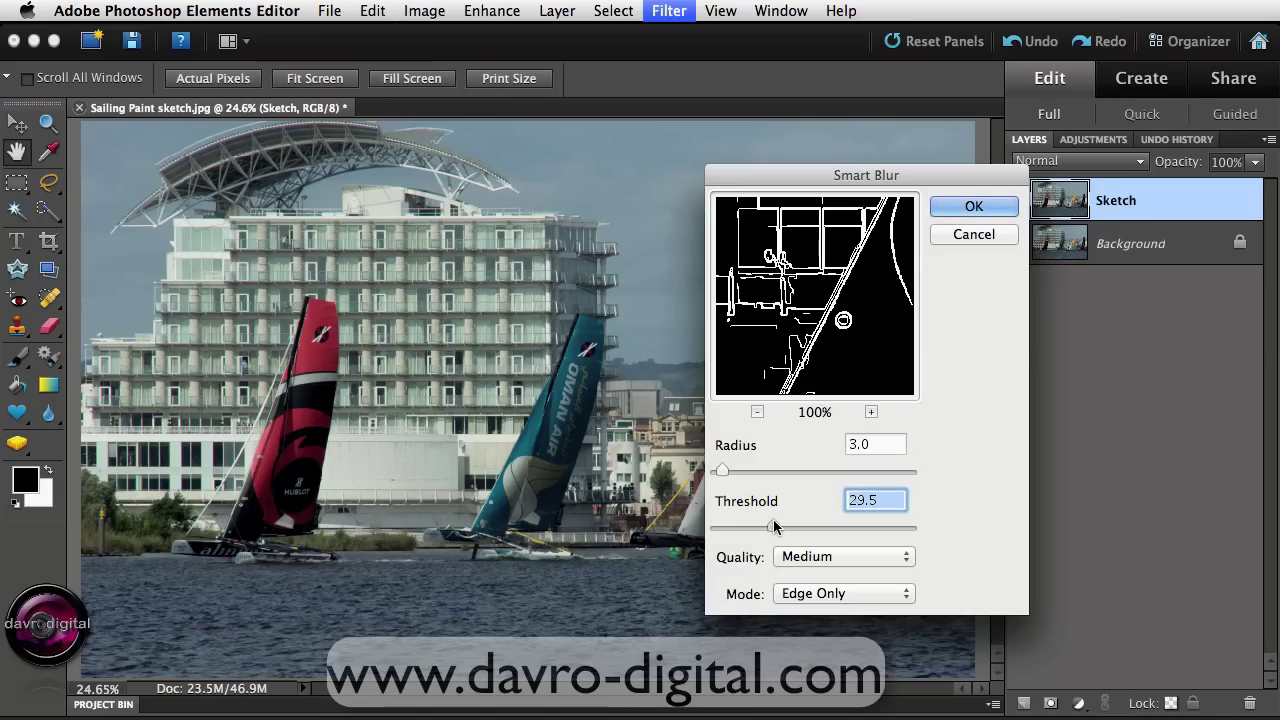
click(722, 471)
mouse_move(722, 471)
mouse_down()
mouse_move(748, 478)
mouse_move(735, 474)
mouse_up()
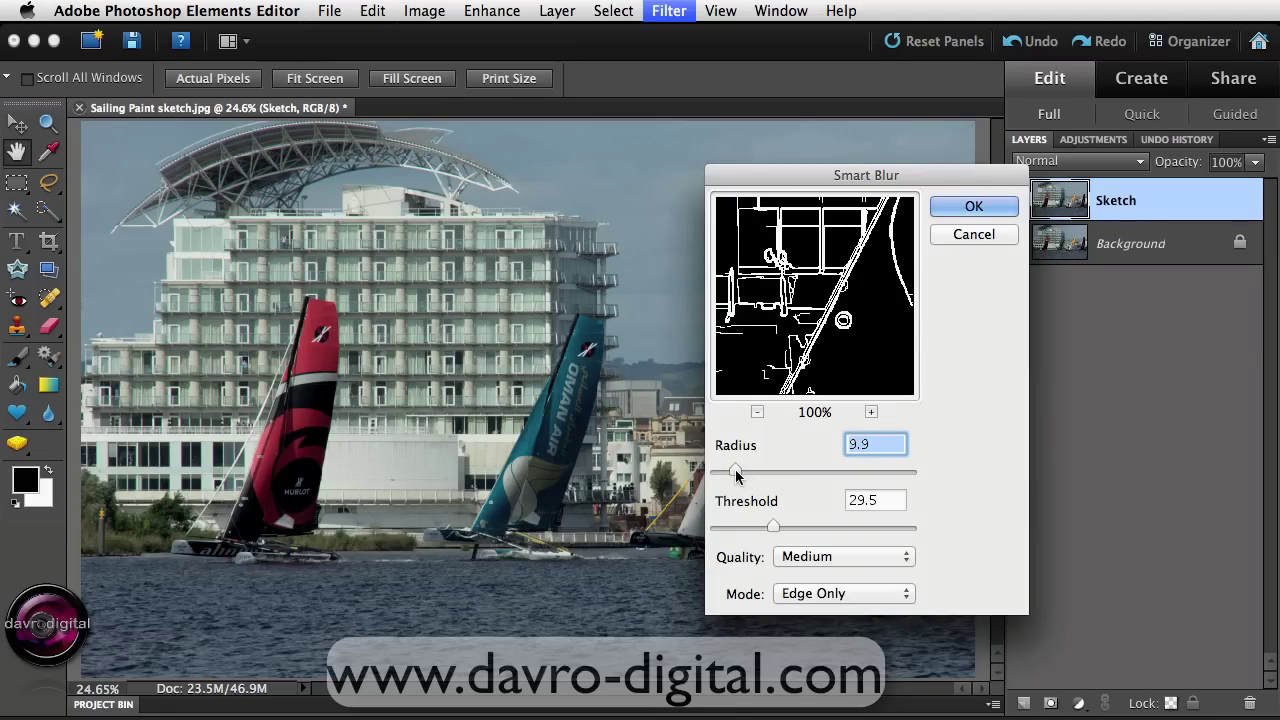
click(975, 206)
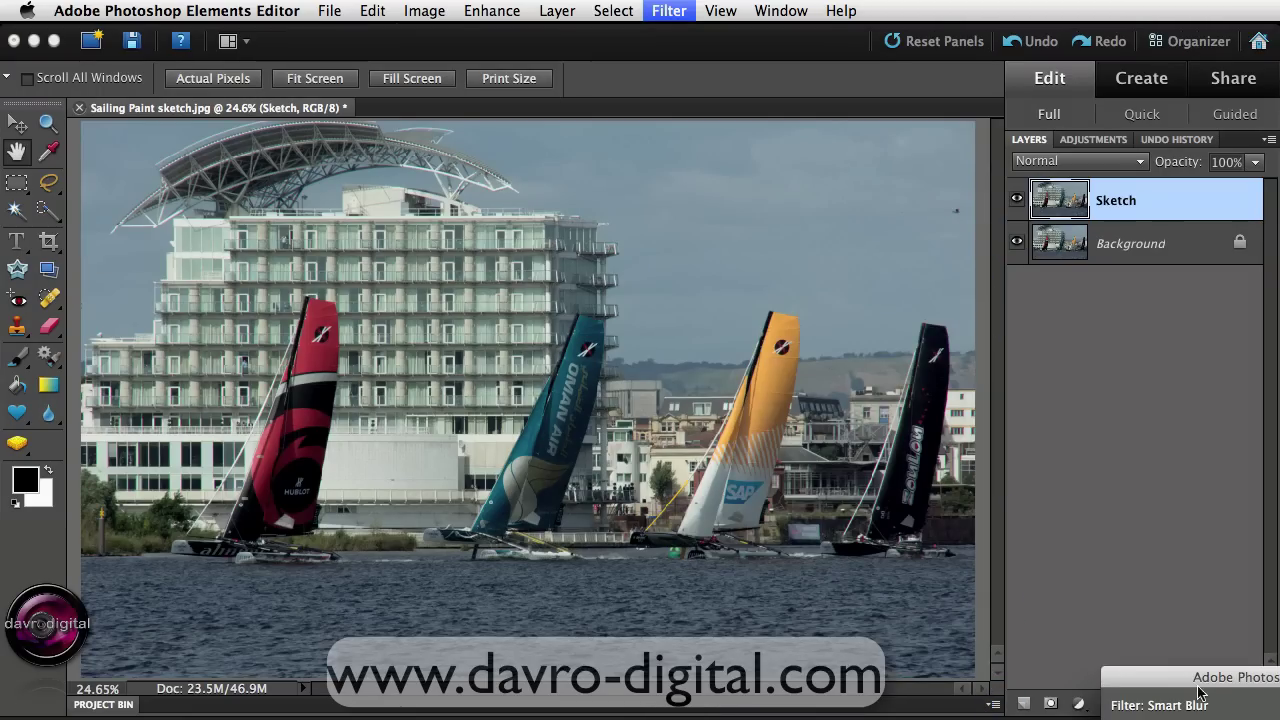
Invert Sketch into dark lines on white, then duplicate it and hide the Sketch copy
drag(1168, 648, 1031, 490)
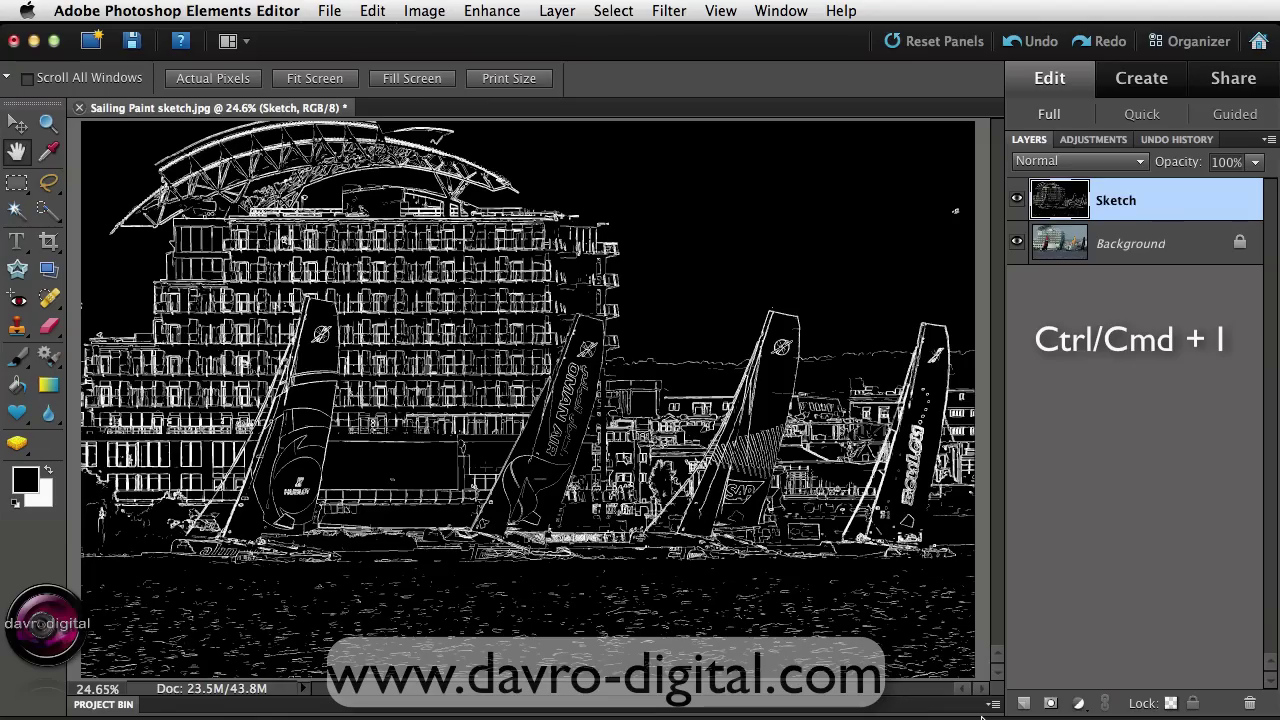
key(super+i)
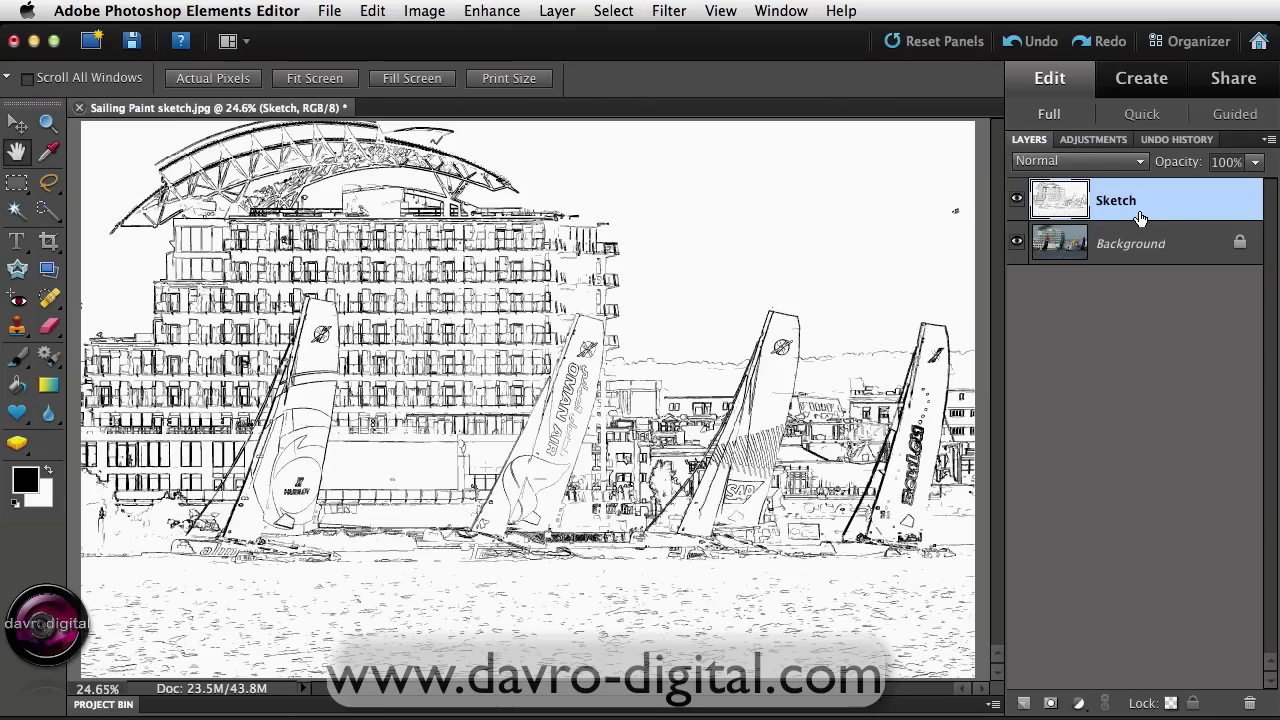
key(ctrl+j)
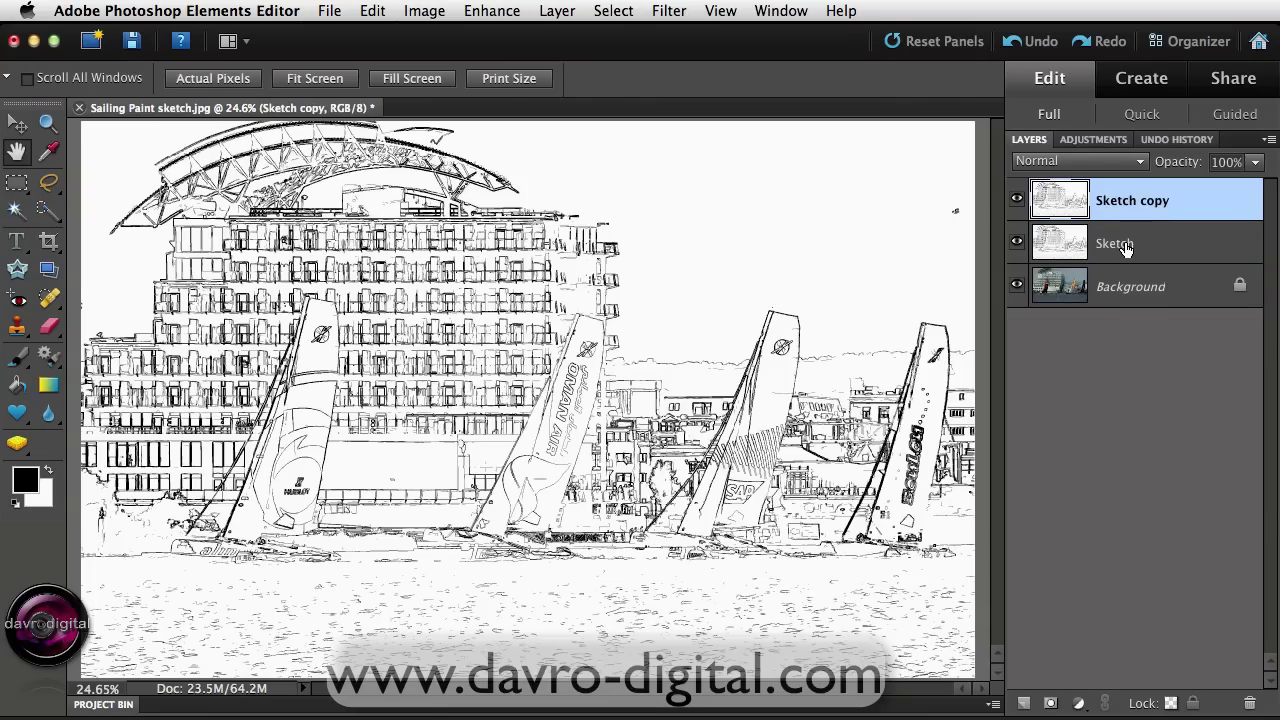
click(1017, 200)
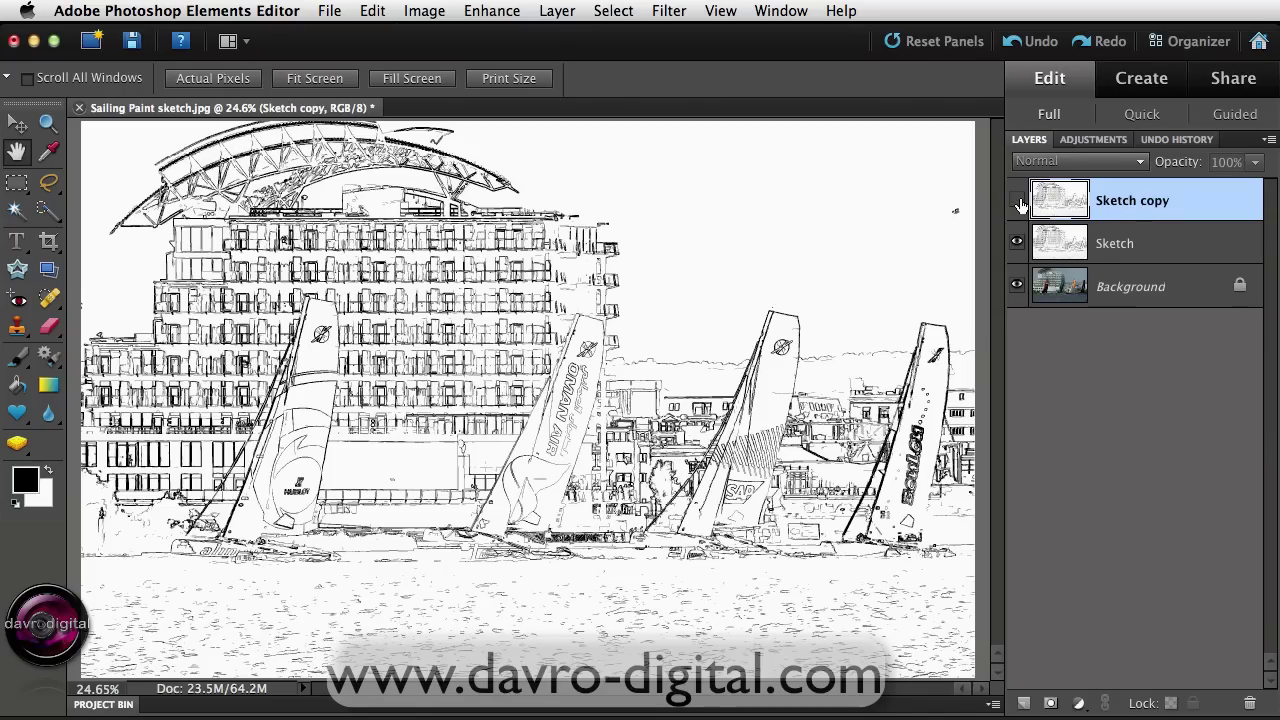
click(1127, 244)
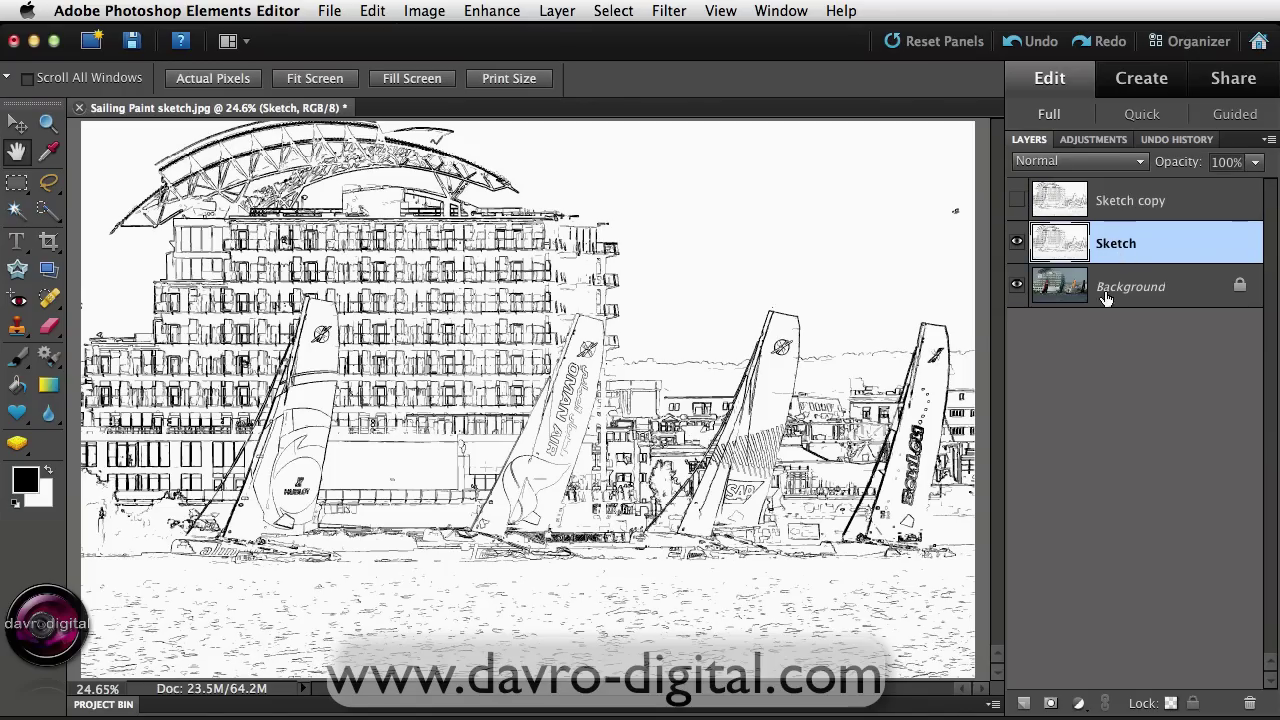
Add a white layer mask to Sketch and set up a 200 px Dissolve brush
click(1050, 706)
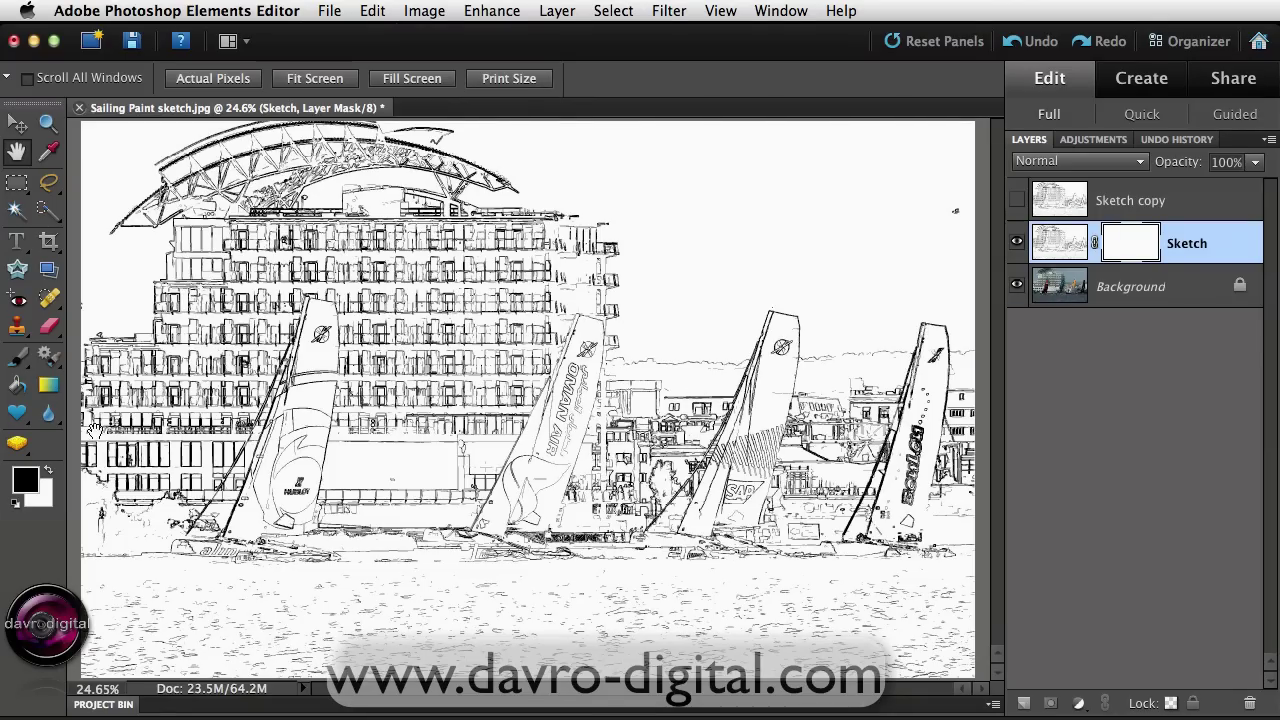
click(18, 356)
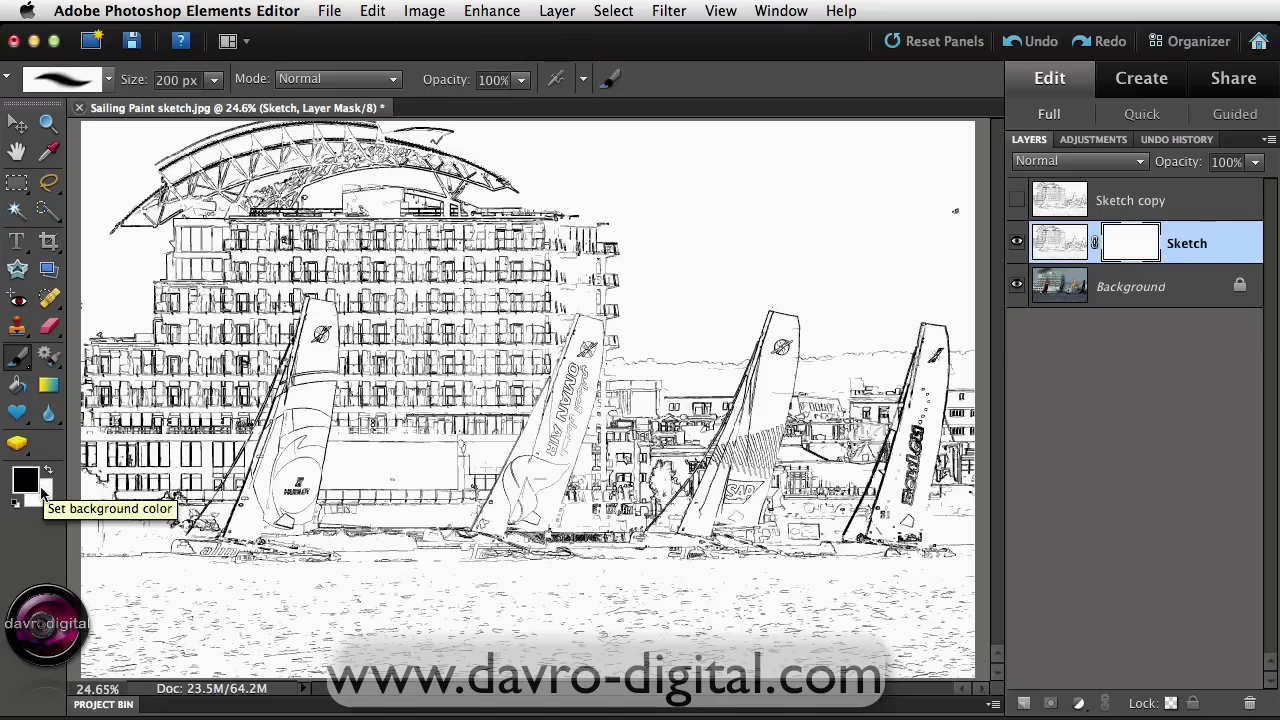
click(80, 86)
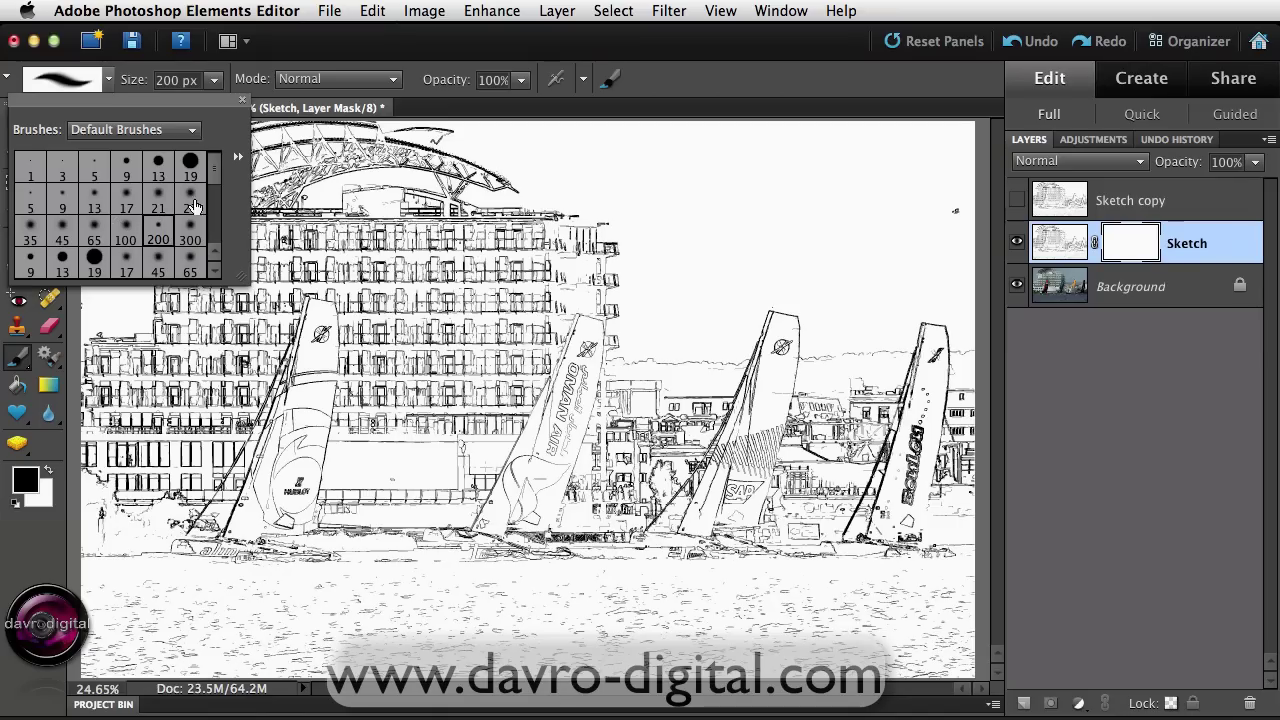
click(322, 50)
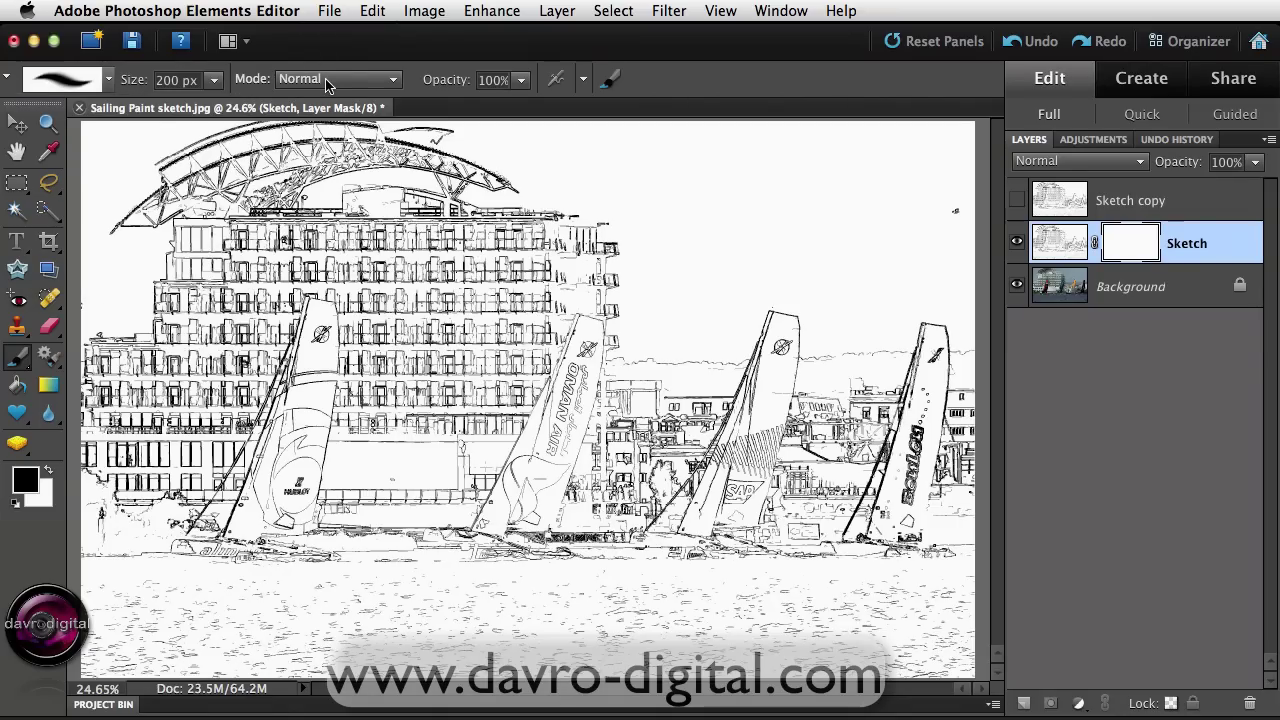
click(318, 80)
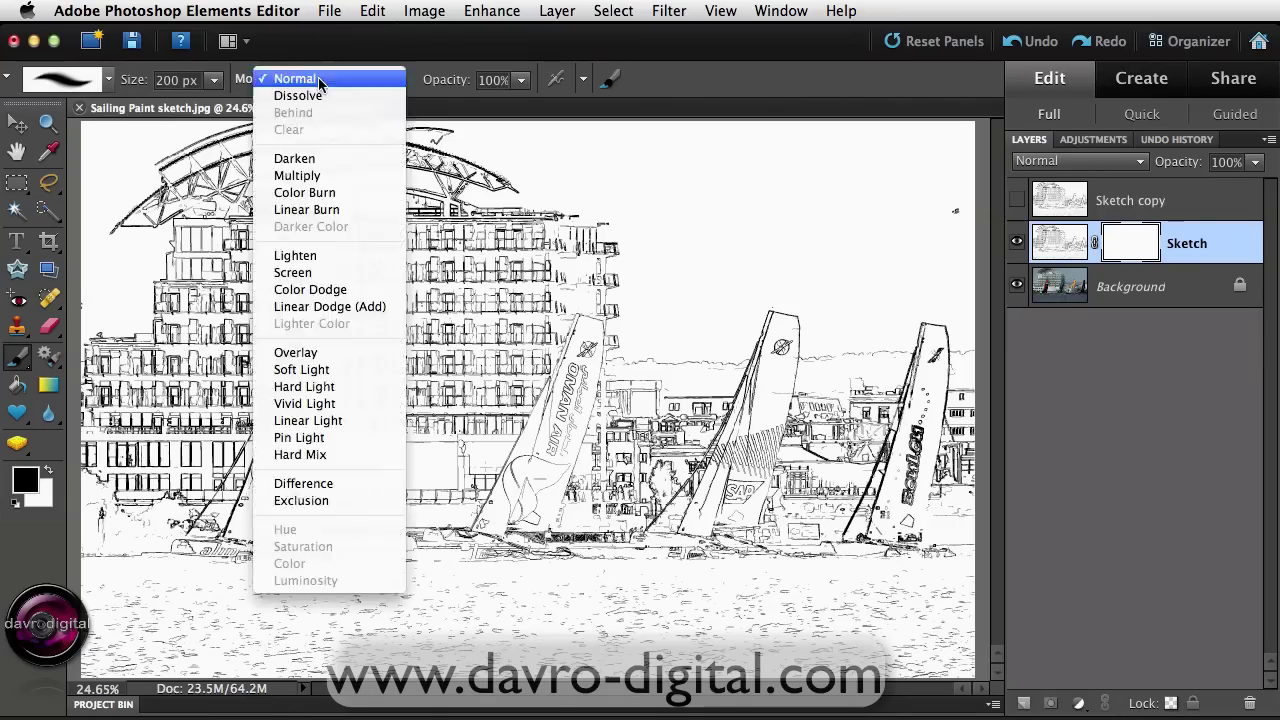
click(320, 95)
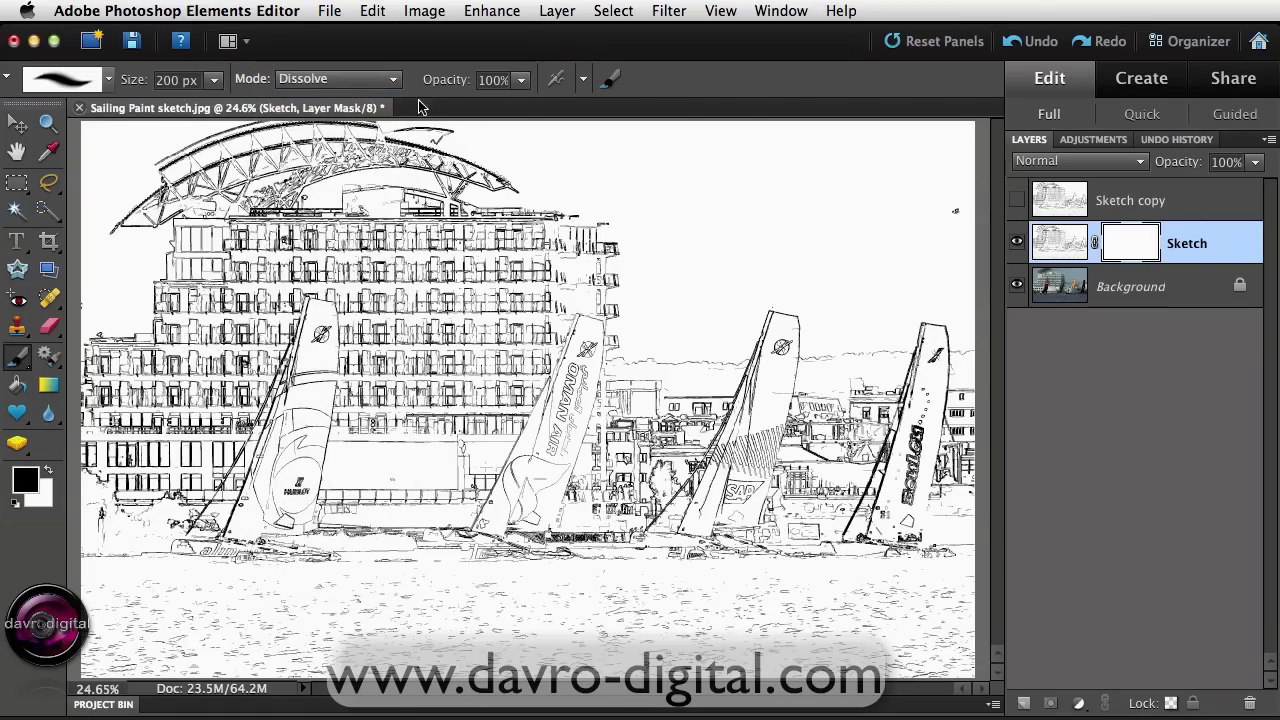
click(584, 83)
Paint black Dissolve strokes on the Sketch mask over the building's upper windows and facade
mouse_move(189, 254)
mouse_down()
mouse_move(153, 307)
mouse_move(343, 218)
mouse_up()
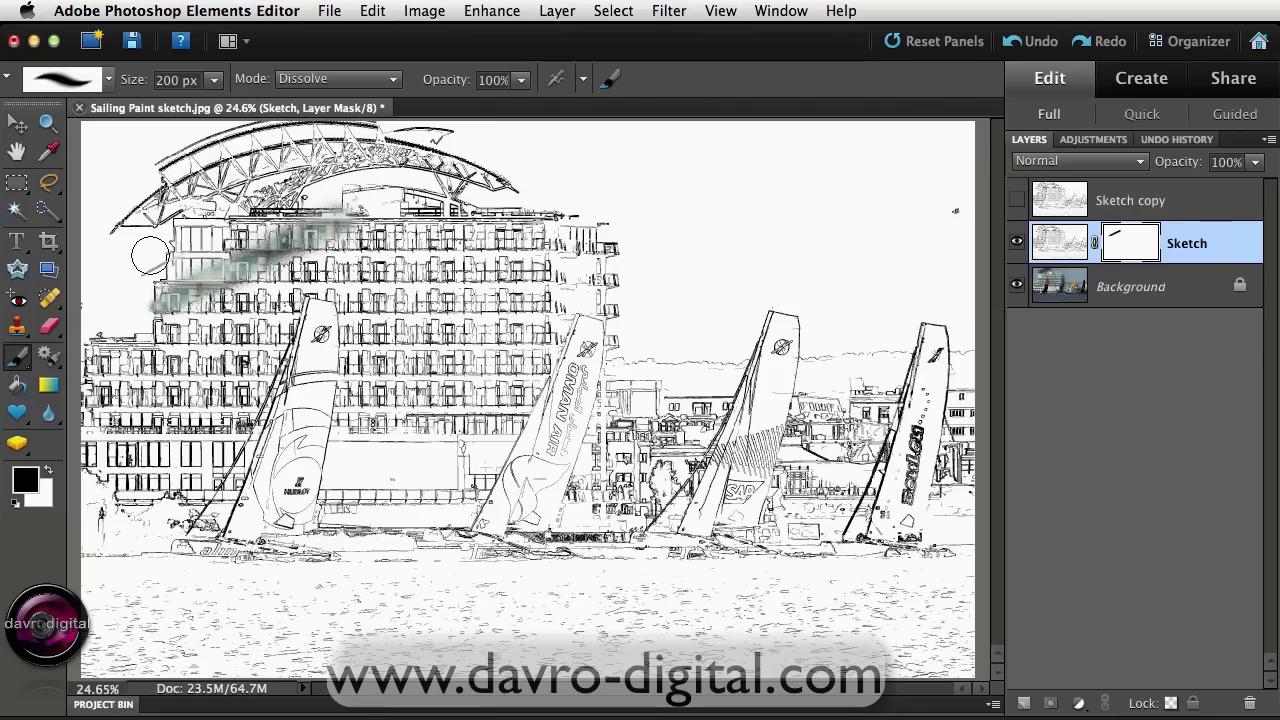
mouse_move(150, 256)
mouse_down()
mouse_move(219, 235)
mouse_move(161, 264)
mouse_move(396, 195)
mouse_move(353, 224)
mouse_move(341, 279)
mouse_move(354, 292)
mouse_move(318, 339)
mouse_move(410, 272)
mouse_move(421, 296)
mouse_move(365, 346)
mouse_move(495, 358)
mouse_move(464, 431)
mouse_move(497, 430)
mouse_move(447, 451)
mouse_move(451, 417)
mouse_move(490, 398)
mouse_move(610, 279)
mouse_move(501, 315)
mouse_move(515, 281)
mouse_move(583, 233)
mouse_move(506, 233)
mouse_move(346, 348)
mouse_move(447, 325)
mouse_move(252, 417)
mouse_move(105, 417)
mouse_move(240, 295)
mouse_move(196, 292)
mouse_move(290, 249)
mouse_move(269, 361)
mouse_move(446, 458)
mouse_move(411, 494)
mouse_move(235, 565)
mouse_move(269, 483)
mouse_move(175, 472)
mouse_move(177, 441)
mouse_move(351, 377)
mouse_move(370, 443)
mouse_move(330, 498)
mouse_move(537, 447)
mouse_move(249, 567)
mouse_move(225, 529)
mouse_move(161, 559)
mouse_move(208, 536)
mouse_move(293, 555)
mouse_move(316, 544)
mouse_move(253, 586)
mouse_move(557, 478)
mouse_move(553, 495)
mouse_move(443, 568)
mouse_move(690, 505)
mouse_move(552, 583)
mouse_move(680, 526)
mouse_move(787, 502)
mouse_move(730, 544)
mouse_move(722, 573)
mouse_move(845, 533)
mouse_move(851, 555)
mouse_move(831, 568)
mouse_move(880, 530)
mouse_move(820, 478)
mouse_move(843, 429)
mouse_move(790, 370)
mouse_move(664, 357)
mouse_move(500, 212)
mouse_move(445, 235)
mouse_move(365, 200)
mouse_move(390, 232)
mouse_move(452, 189)
mouse_move(530, 195)
mouse_move(490, 190)
mouse_move(437, 236)
mouse_move(585, 240)
mouse_move(500, 320)
mouse_move(650, 312)
mouse_move(634, 416)
mouse_move(745, 430)
mouse_move(578, 472)
mouse_move(662, 440)
mouse_move(567, 404)
mouse_move(600, 400)
mouse_move(480, 470)
mouse_move(405, 575)
mouse_move(428, 596)
mouse_move(693, 584)
mouse_up()
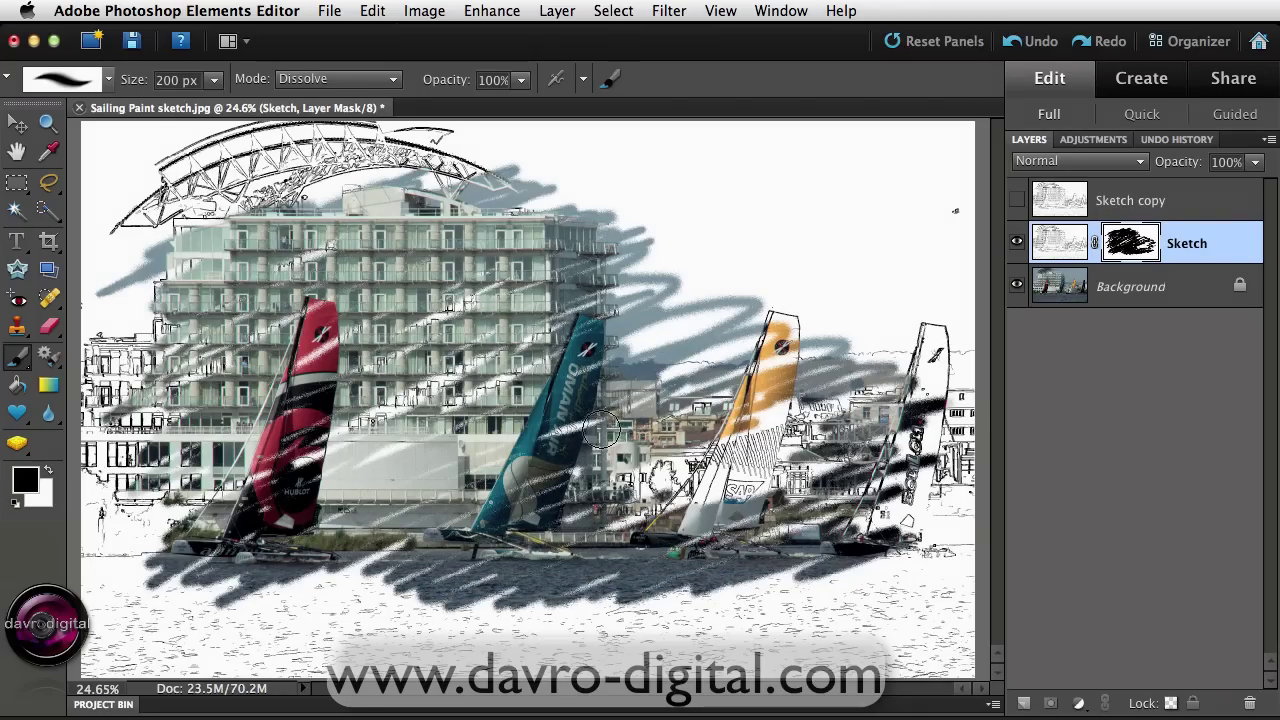
key(ctrl+space)
At 50% zoom on the red boat, make Sketch copy visible in Soft Light mode
click(553, 404)
click(561, 401)
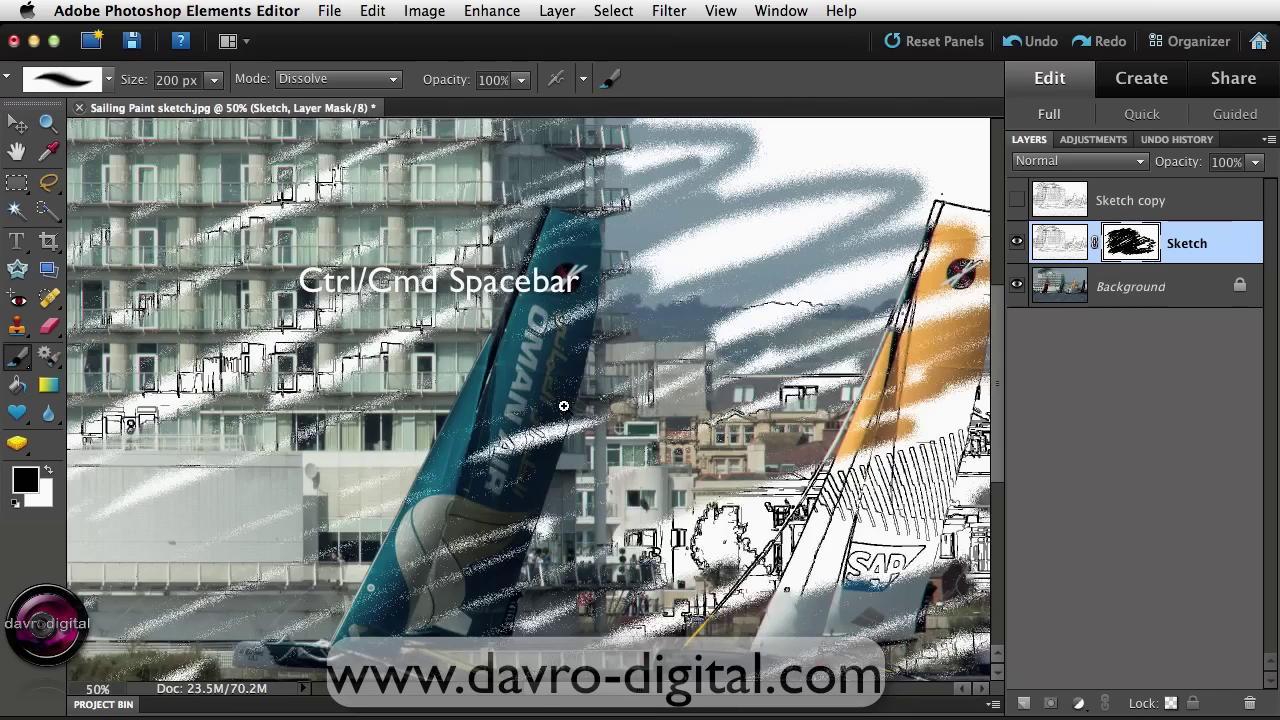
drag(498, 455, 886, 386)
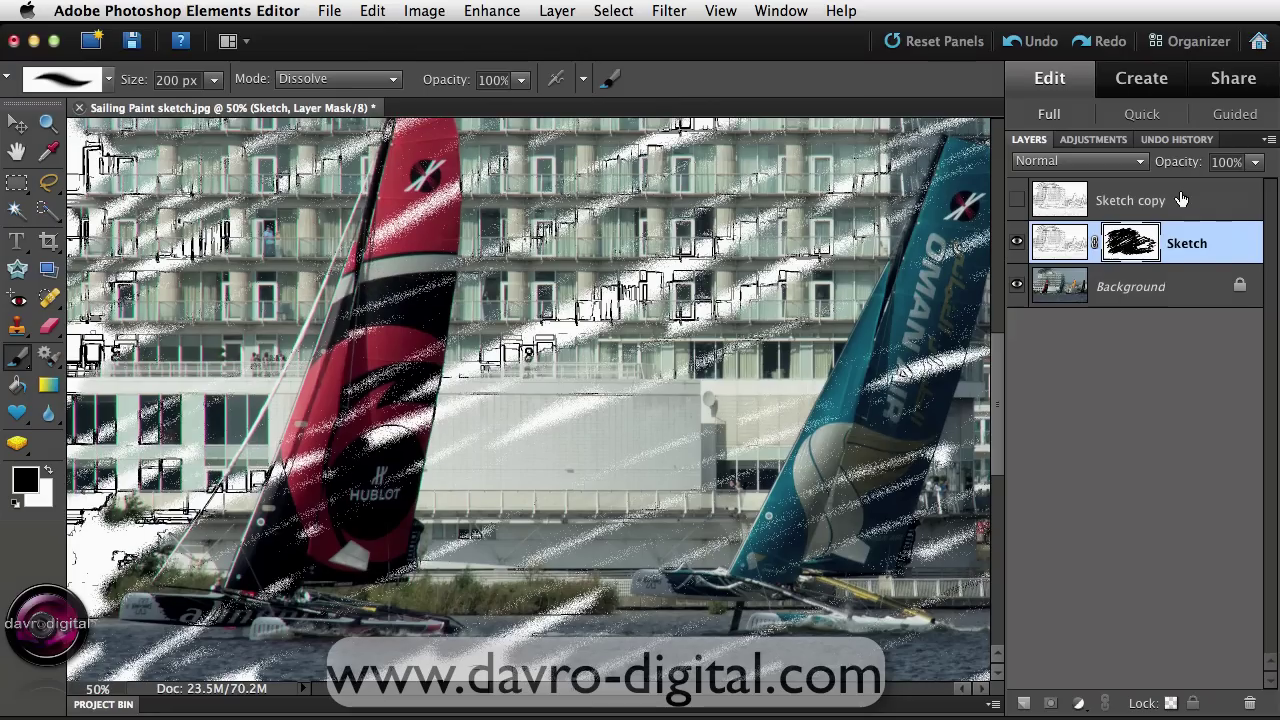
click(1155, 200)
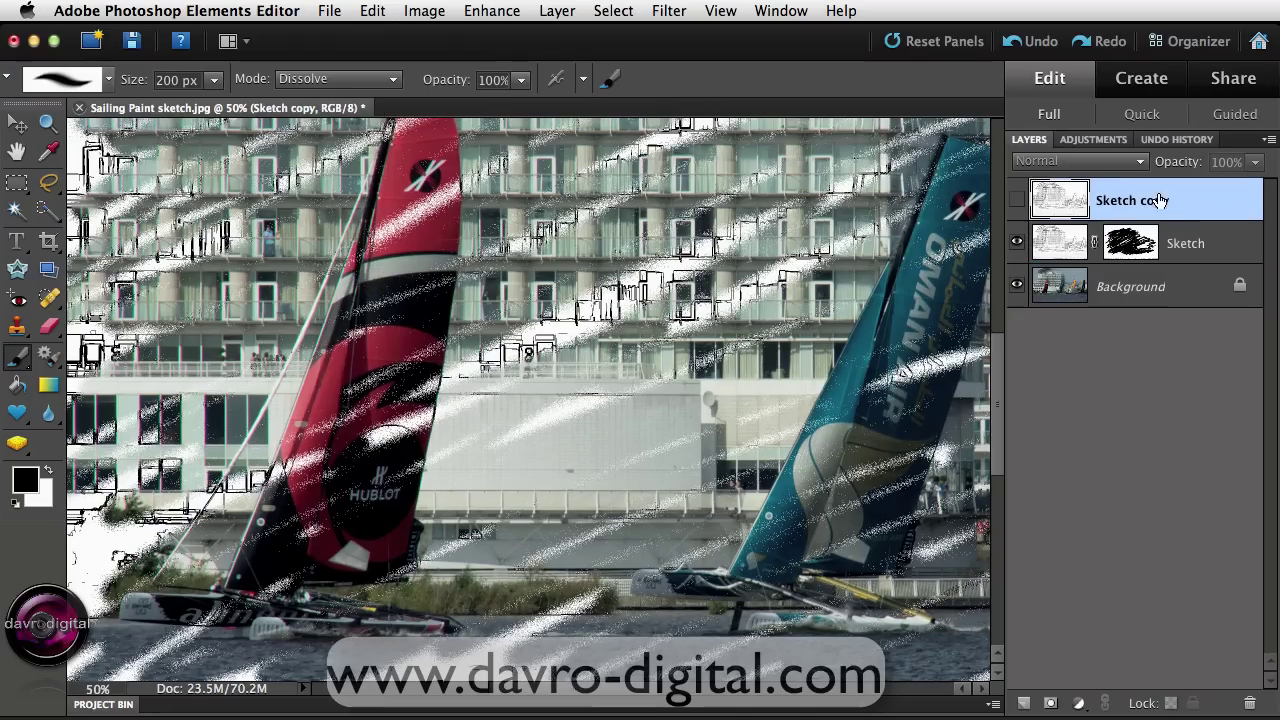
click(1017, 203)
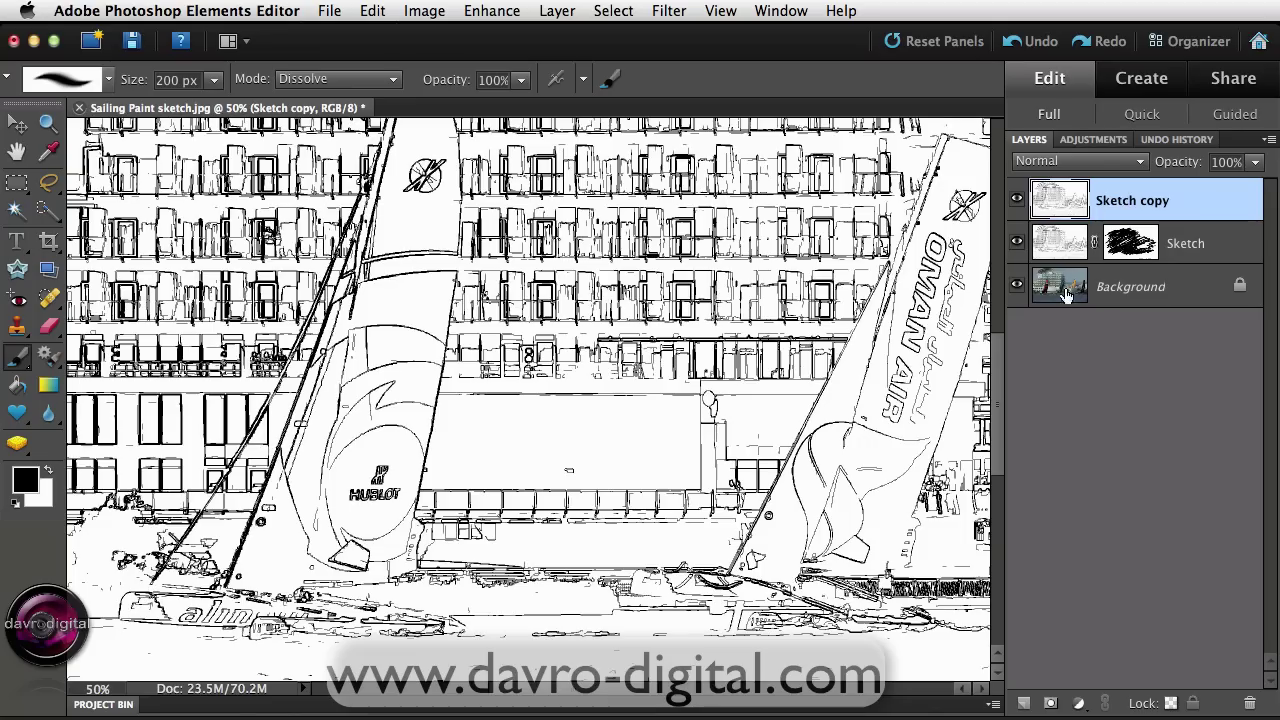
click(1080, 165)
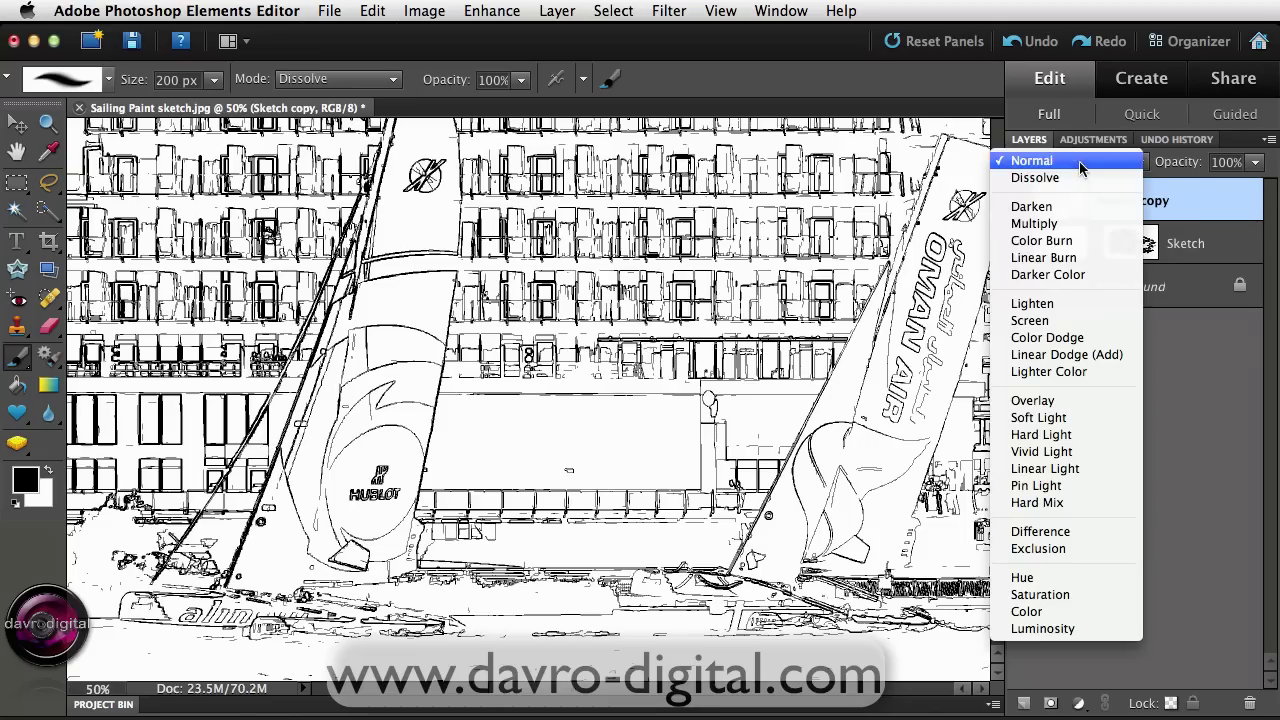
click(1040, 417)
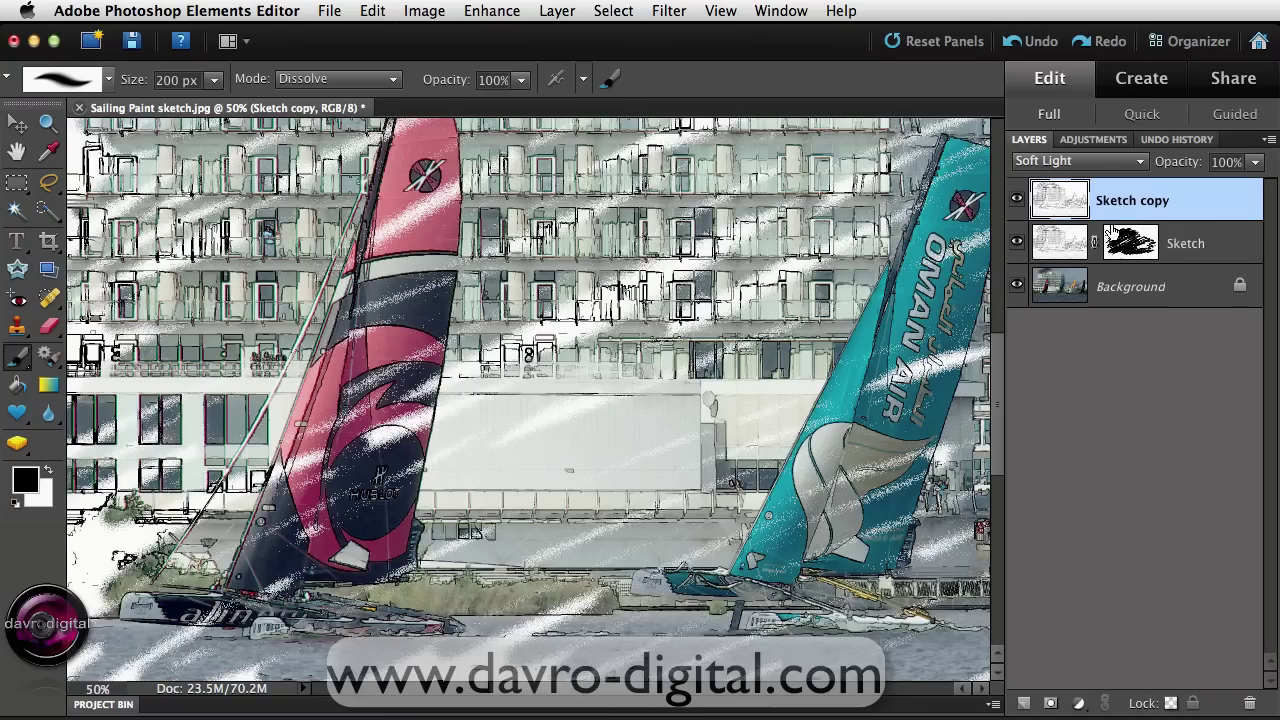
Target the Sketch layer's mask for painting
drag(1148, 243, 1040, 243)
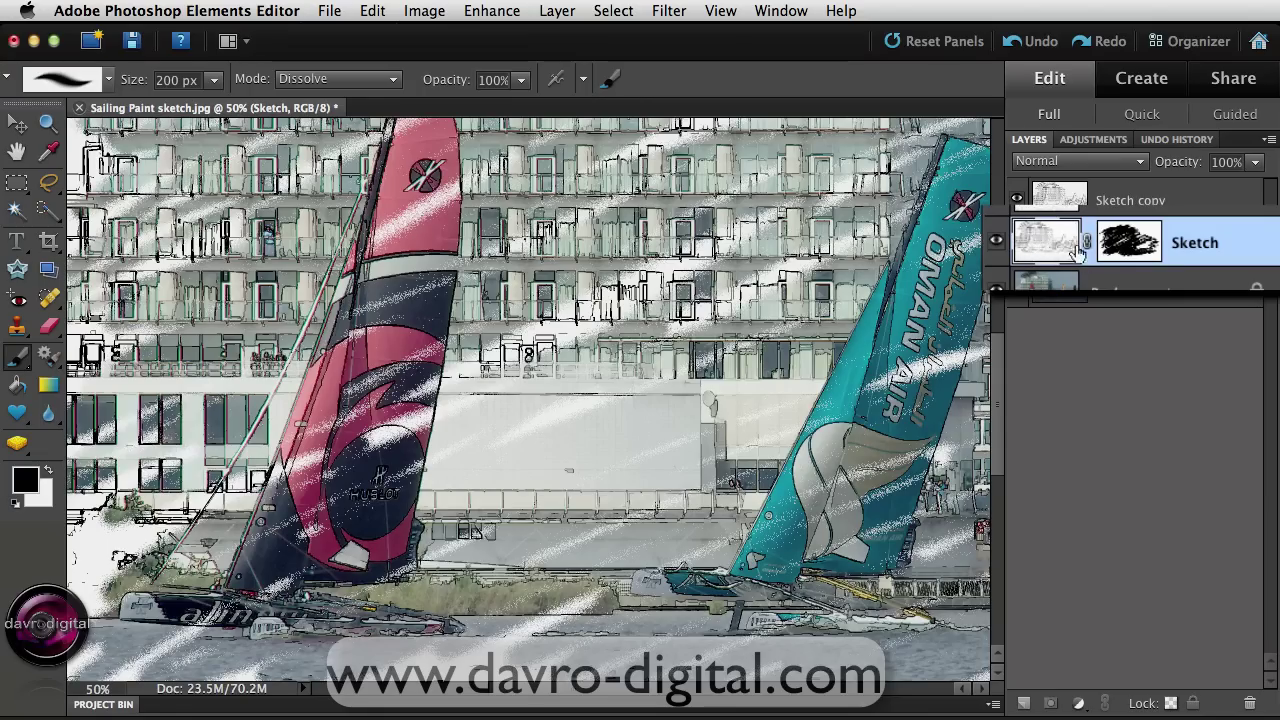
click(1148, 243)
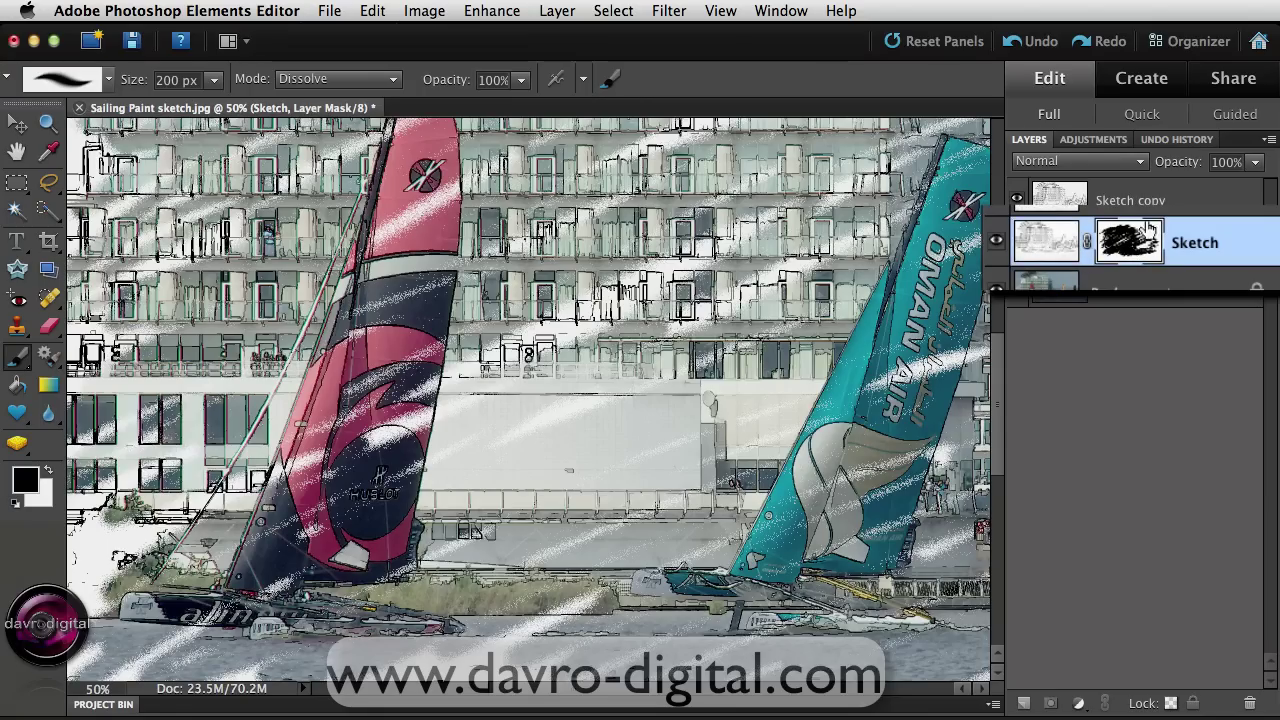
drag(1128, 265, 1125, 262)
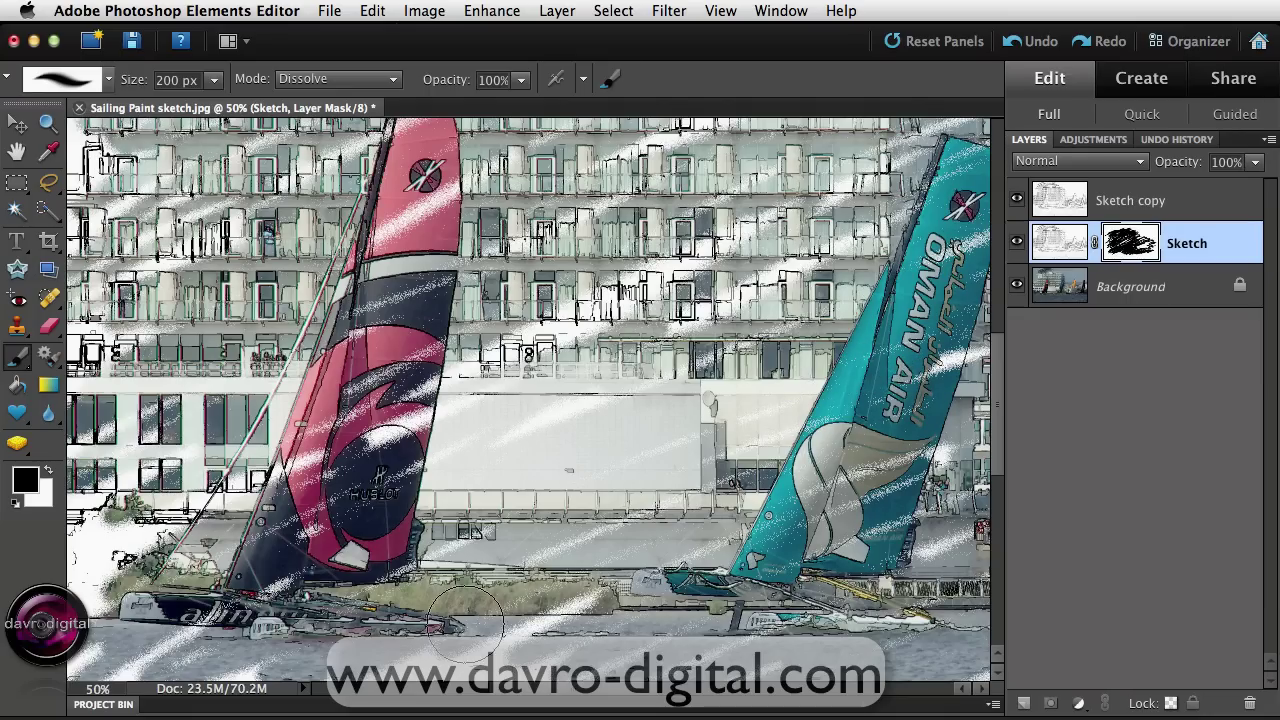
Paint the Sketch mask to reveal colour on the trees, left building edge, sky and yellow sail
mouse_move(150, 600)
mouse_down()
mouse_move(115, 580)
mouse_move(158, 482)
mouse_up()
mouse_move(180, 525)
mouse_down()
mouse_move(568, 441)
mouse_move(360, 626)
mouse_up()
mouse_move(250, 242)
mouse_down()
mouse_move(226, 216)
mouse_move(347, 155)
mouse_move(280, 172)
mouse_move(315, 160)
mouse_move(251, 145)
mouse_up()
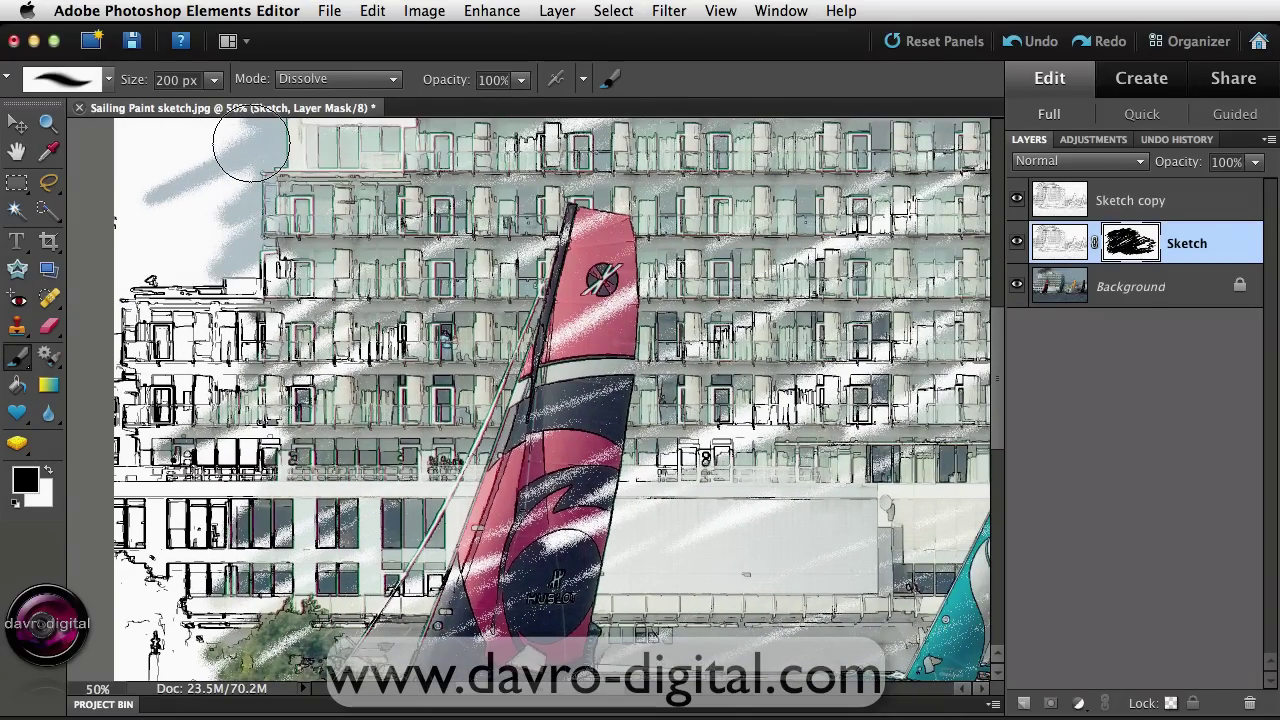
key(super+0)
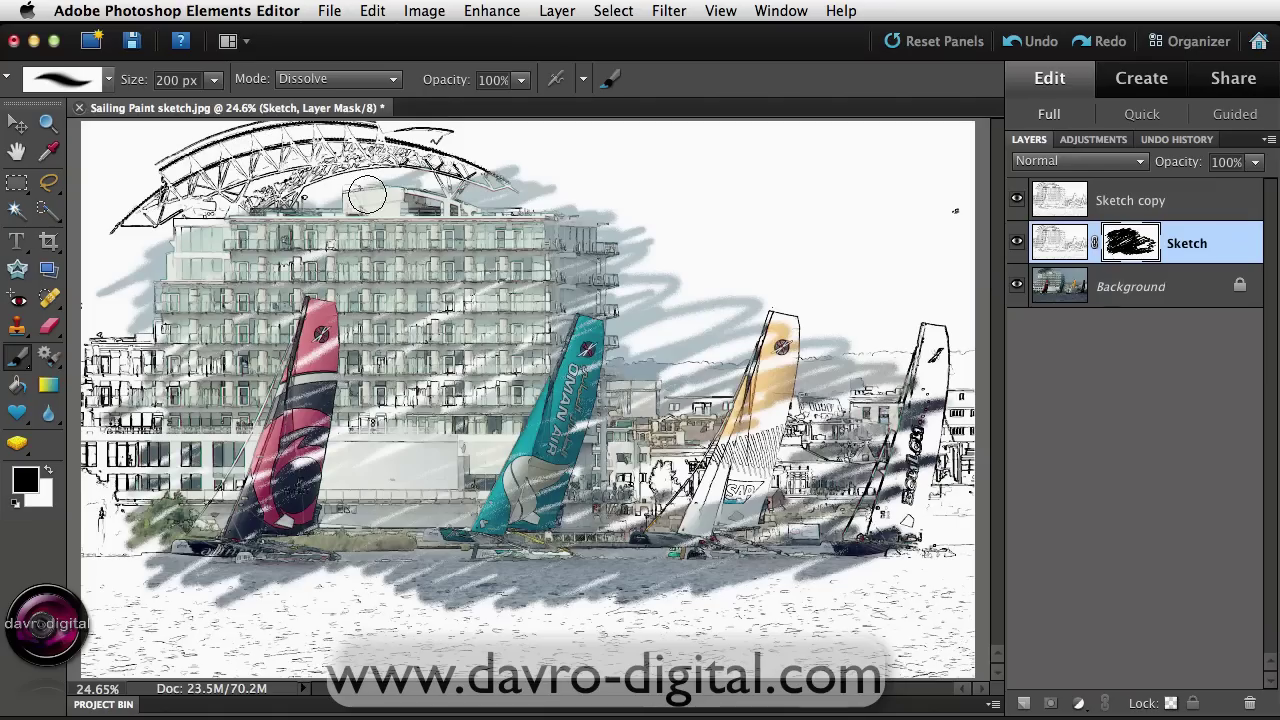
mouse_move(641, 327)
mouse_down()
mouse_move(718, 306)
mouse_move(770, 273)
mouse_move(569, 316)
mouse_move(700, 204)
mouse_move(560, 305)
mouse_up()
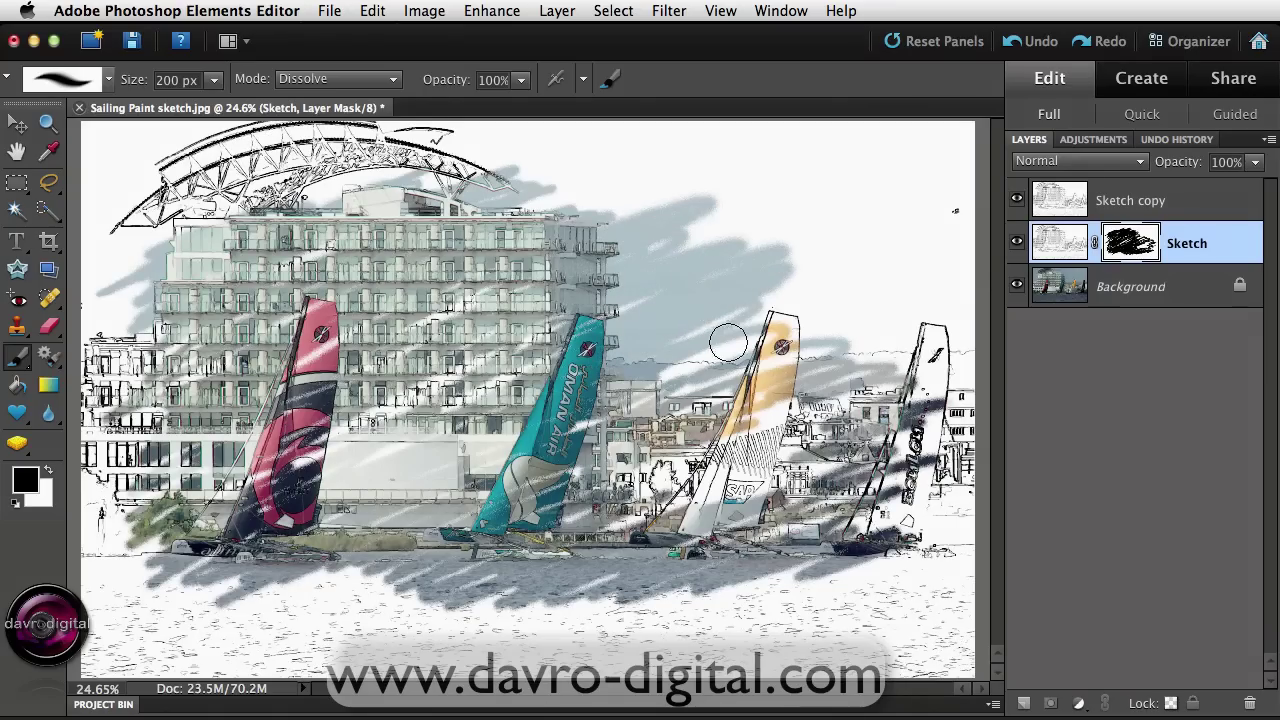
mouse_move(728, 343)
mouse_down()
mouse_move(590, 515)
mouse_move(770, 490)
mouse_move(645, 596)
mouse_move(850, 530)
mouse_move(740, 600)
mouse_move(814, 586)
mouse_move(905, 495)
mouse_move(900, 450)
mouse_move(930, 390)
mouse_move(908, 334)
mouse_move(778, 362)
mouse_move(880, 320)
mouse_move(770, 440)
mouse_move(800, 450)
mouse_move(748, 432)
mouse_move(680, 470)
mouse_move(450, 482)
mouse_move(363, 451)
mouse_move(416, 532)
mouse_move(320, 585)
mouse_move(351, 600)
mouse_move(455, 572)
mouse_move(460, 612)
mouse_move(574, 592)
mouse_move(628, 609)
mouse_move(570, 593)
mouse_move(416, 628)
mouse_move(250, 632)
mouse_move(190, 600)
mouse_move(215, 560)
mouse_move(304, 572)
mouse_up()
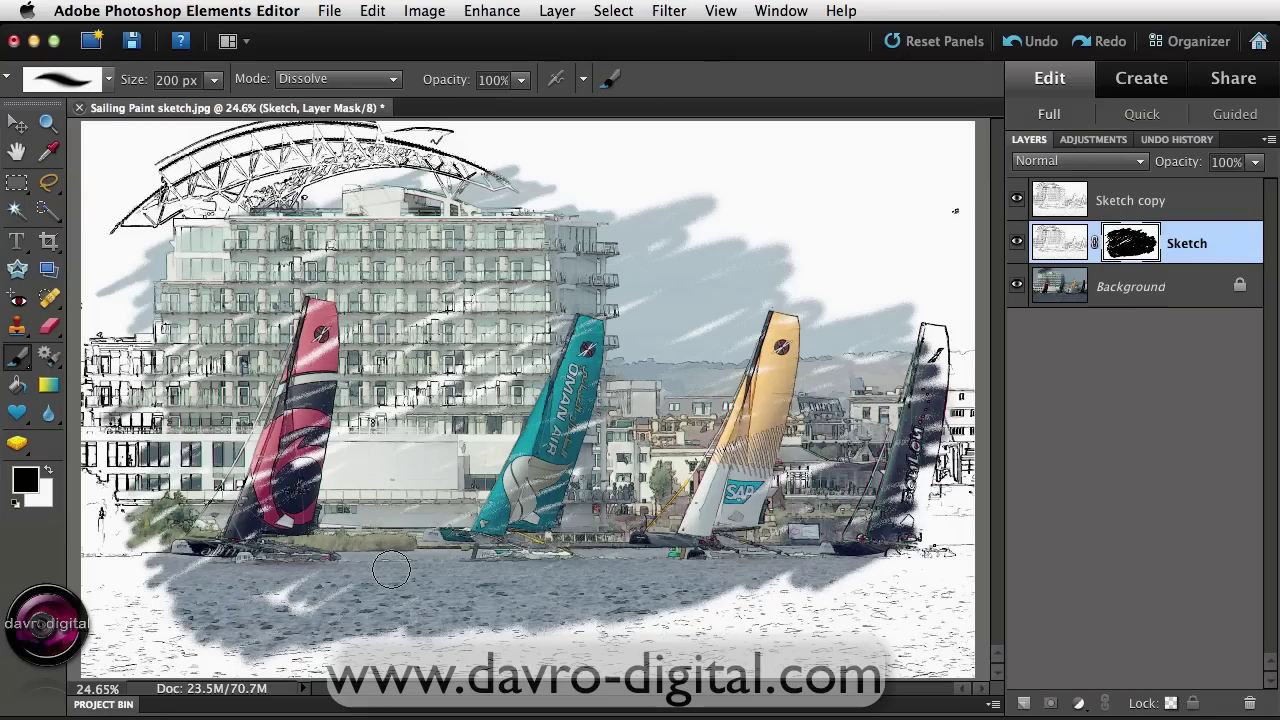
Conceal colour over the water and red sail with white, reveal the left building with black
key(x)
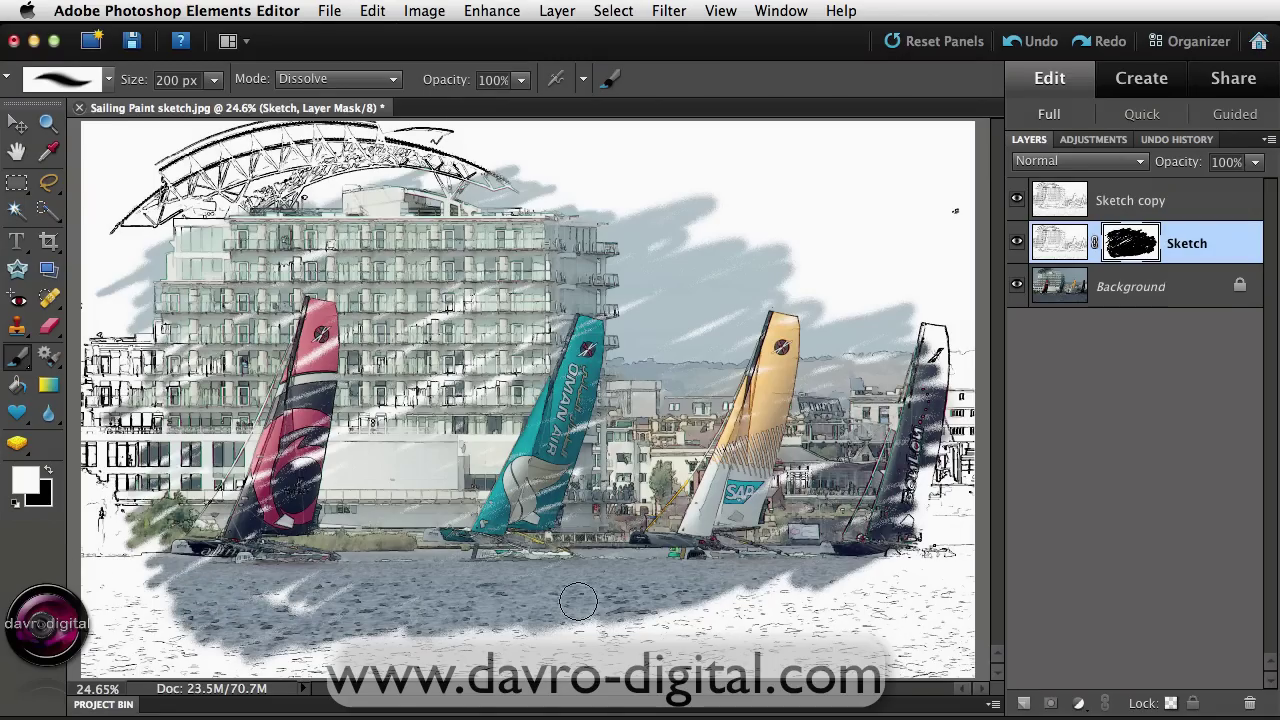
mouse_move(538, 602)
mouse_down()
mouse_move(566, 589)
mouse_move(503, 626)
mouse_move(618, 579)
mouse_move(644, 577)
mouse_move(583, 609)
mouse_move(613, 623)
mouse_move(701, 590)
mouse_move(440, 626)
mouse_move(544, 572)
mouse_move(435, 612)
mouse_move(539, 585)
mouse_move(536, 614)
mouse_move(501, 599)
mouse_move(550, 576)
mouse_move(478, 598)
mouse_move(481, 628)
mouse_move(604, 578)
mouse_move(570, 621)
mouse_move(709, 578)
mouse_move(705, 597)
mouse_move(740, 572)
mouse_move(756, 595)
mouse_move(807, 576)
mouse_move(563, 636)
mouse_move(595, 621)
mouse_move(434, 634)
mouse_move(468, 604)
mouse_move(356, 600)
mouse_up()
key(x)
mouse_move(150, 368)
mouse_down()
mouse_move(127, 415)
mouse_move(174, 411)
mouse_move(137, 455)
mouse_up()
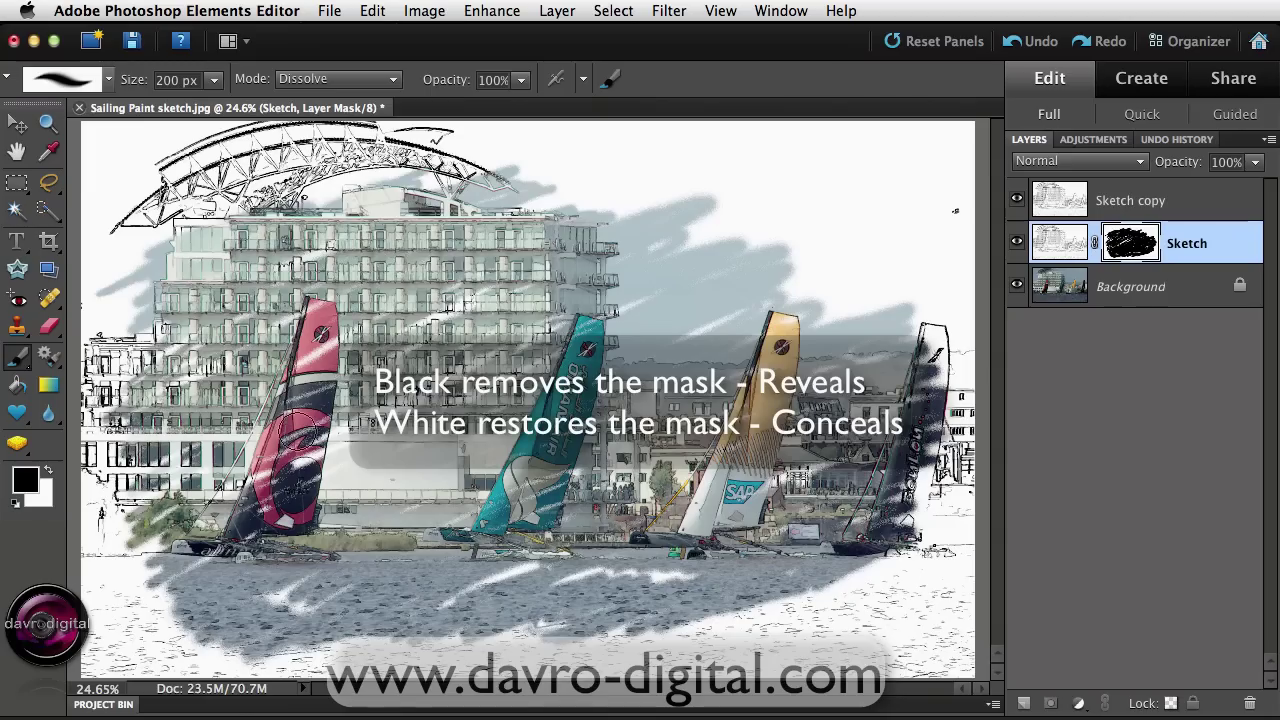
key(x)
mouse_move(311, 434)
mouse_down()
mouse_move(226, 482)
mouse_move(336, 367)
mouse_move(282, 365)
mouse_move(334, 312)
mouse_move(298, 326)
mouse_move(352, 344)
mouse_move(333, 322)
mouse_move(298, 327)
mouse_move(346, 300)
mouse_move(302, 325)
mouse_move(263, 371)
mouse_move(266, 393)
mouse_move(362, 359)
mouse_move(207, 467)
mouse_move(347, 434)
mouse_move(268, 472)
mouse_move(285, 487)
mouse_move(225, 508)
mouse_up()
key(x)
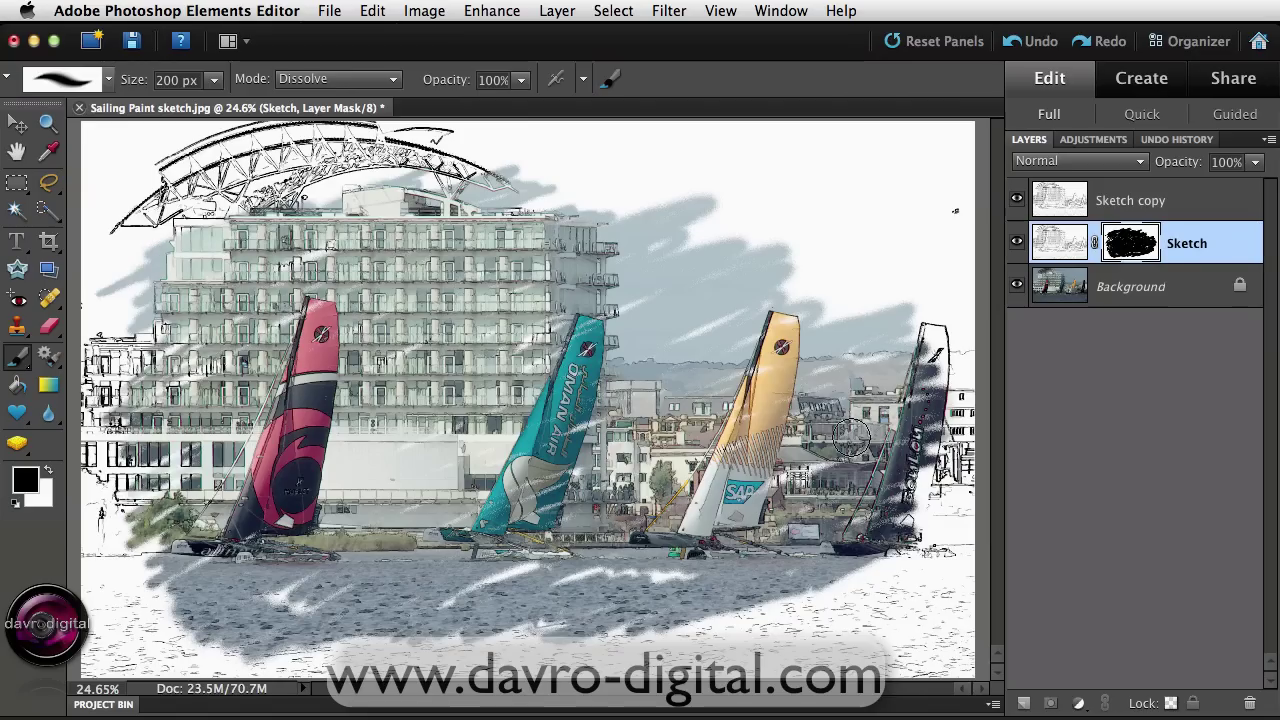
Reveal colour in the water and the dark right-hand boat, then select Background
mouse_move(871, 594)
mouse_down()
mouse_move(898, 570)
mouse_move(758, 614)
mouse_move(760, 582)
mouse_up()
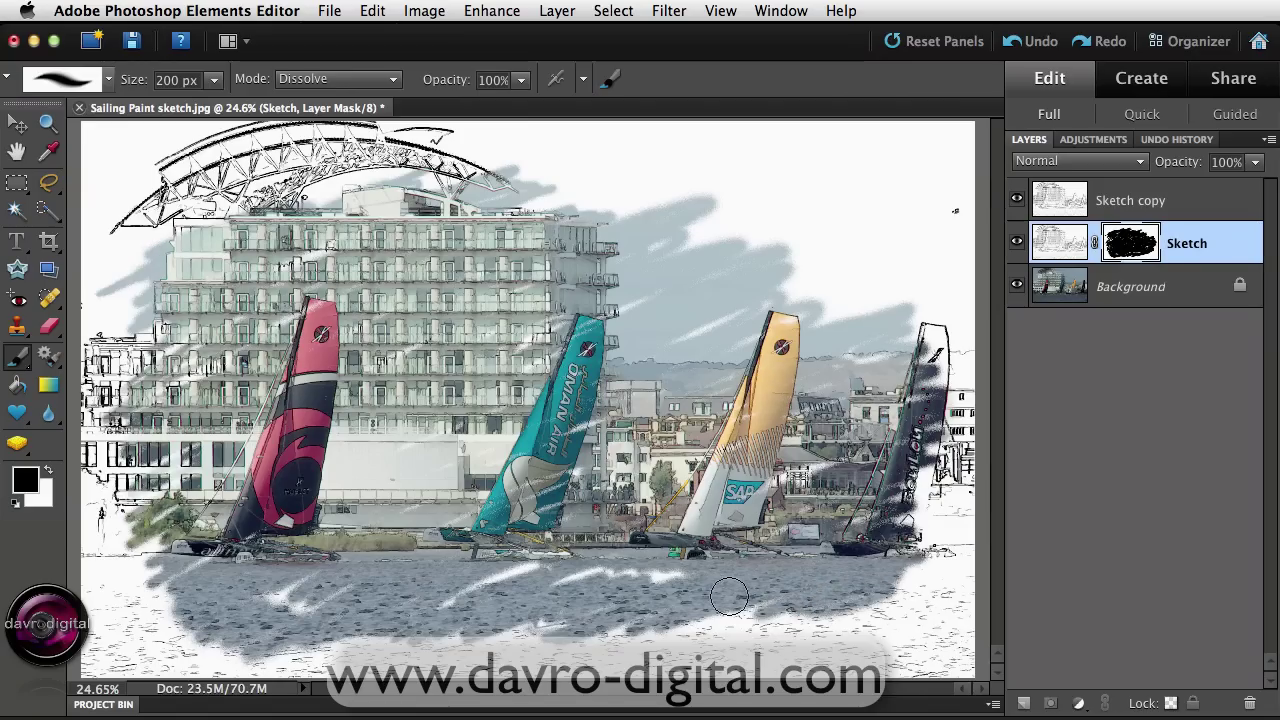
mouse_move(841, 601)
mouse_down()
mouse_move(892, 525)
mouse_move(867, 505)
mouse_up()
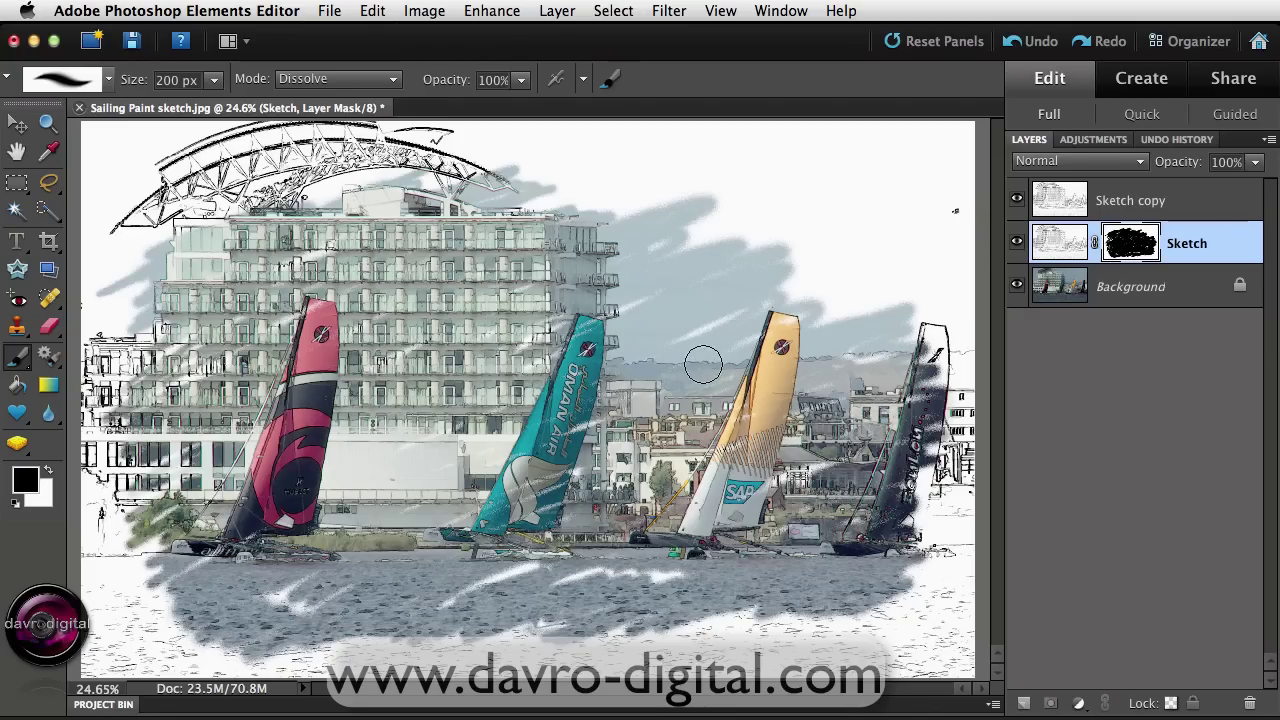
click(1145, 298)
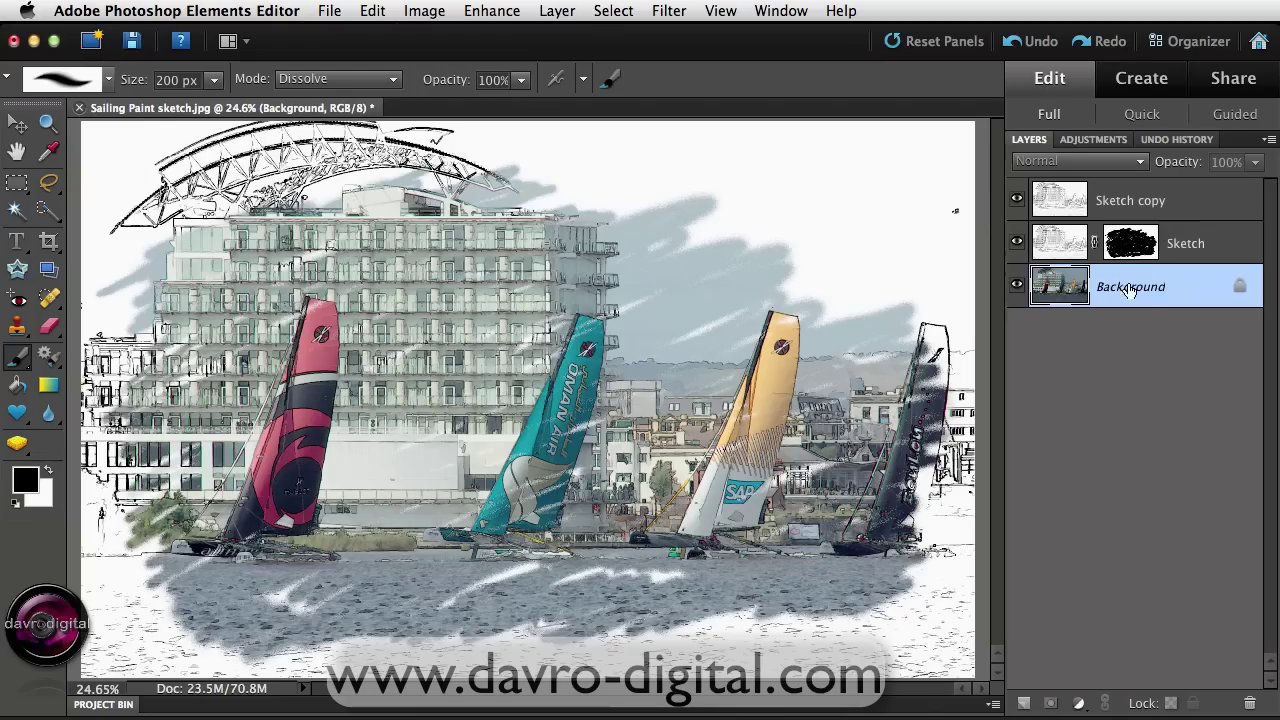
Add a Levels adjustment above Background with input white 229 and midtones 0.85
click(1080, 705)
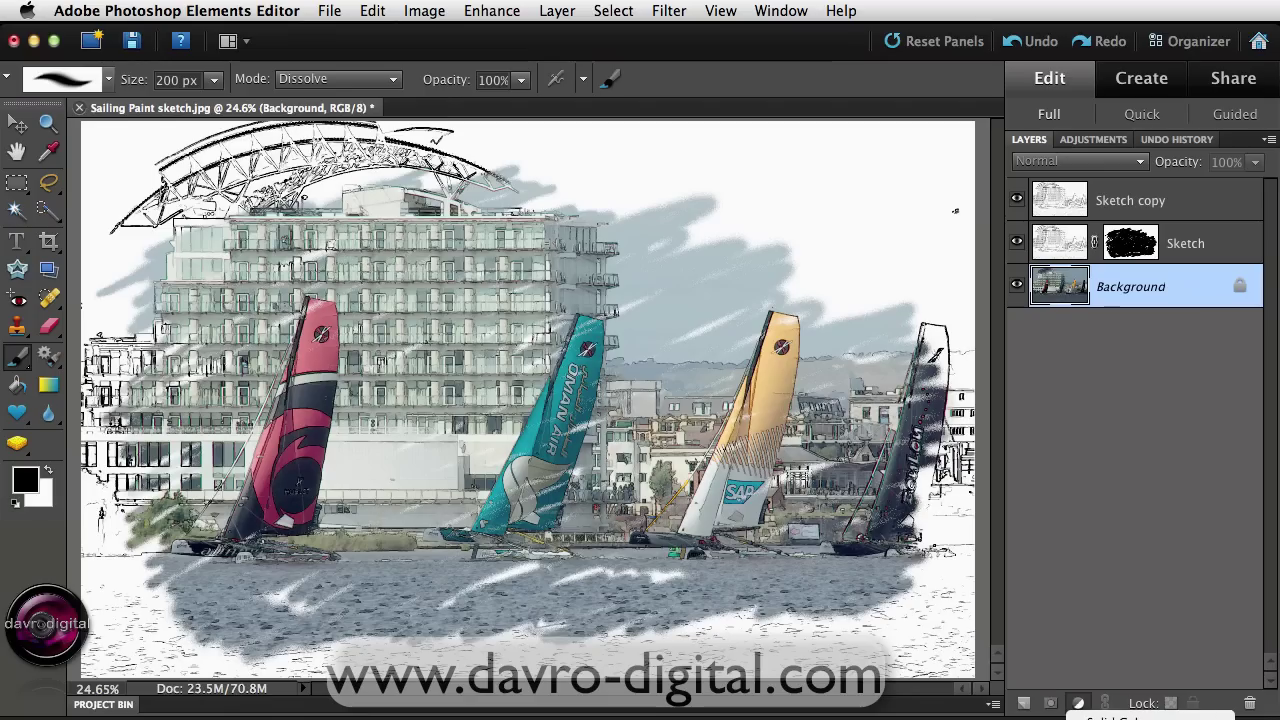
click(1110, 718)
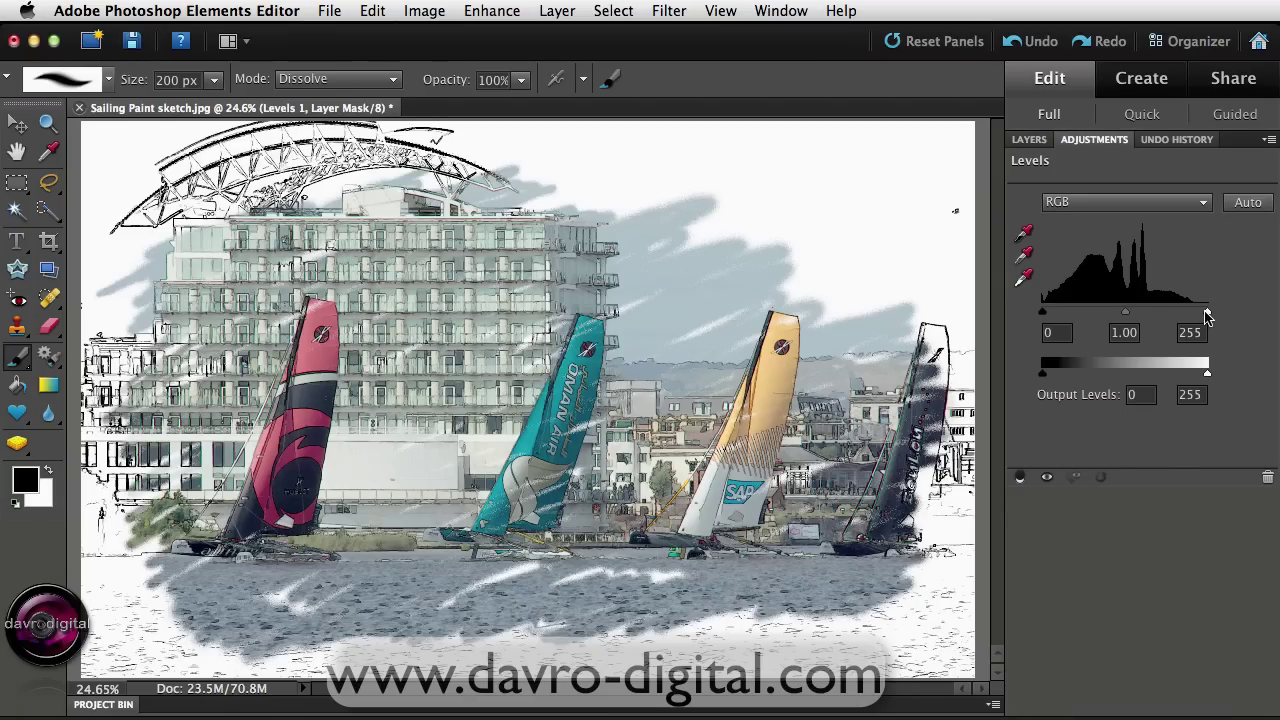
drag(1201, 316, 1190, 316)
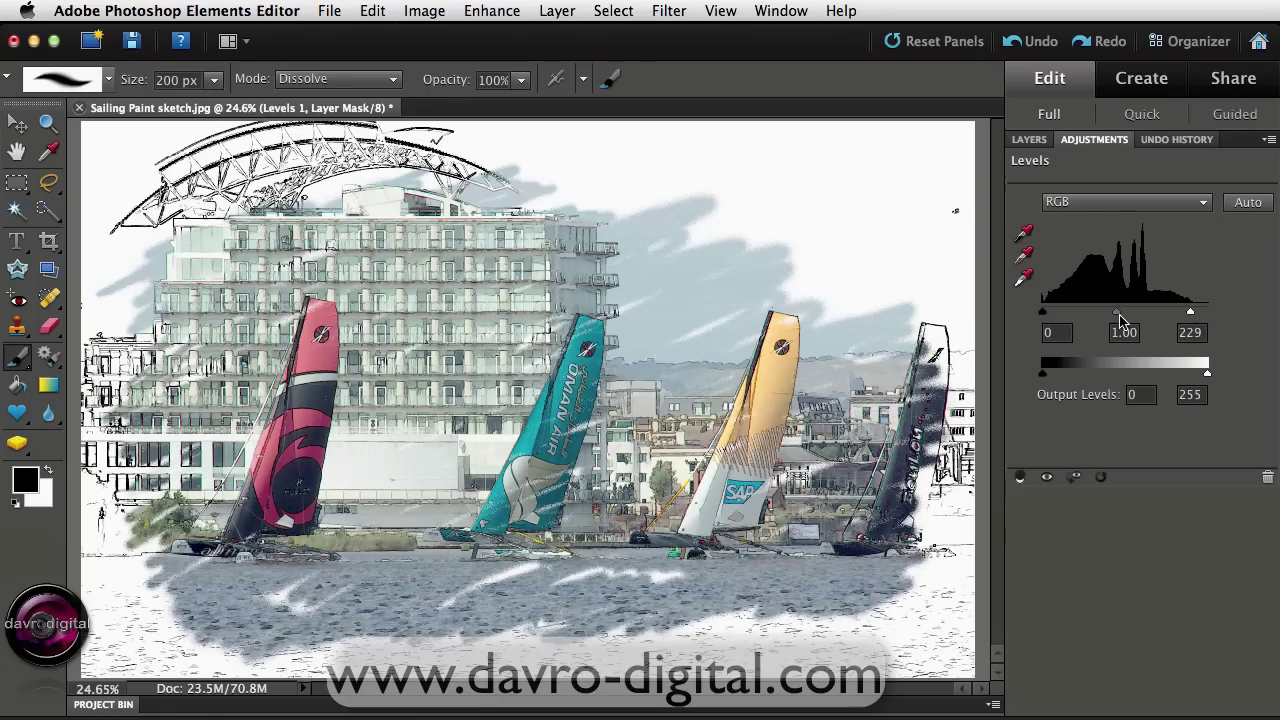
drag(1121, 316, 1128, 317)
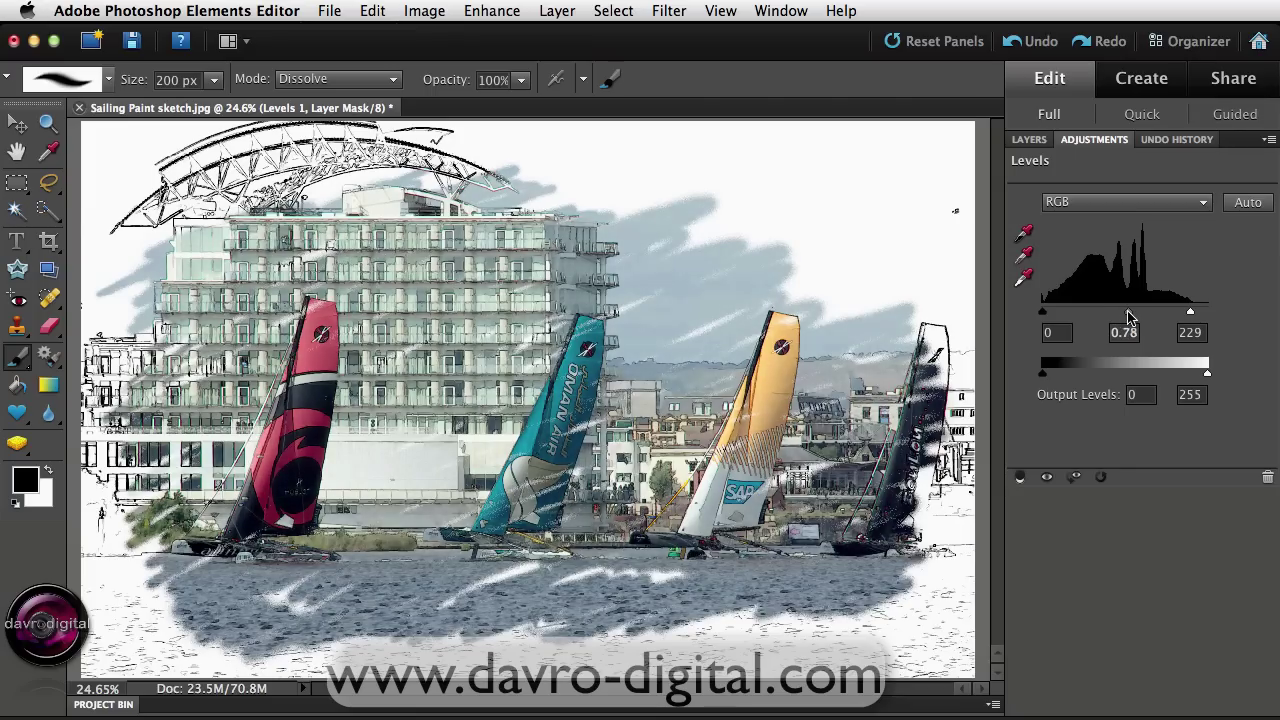
drag(1123, 316, 1129, 313)
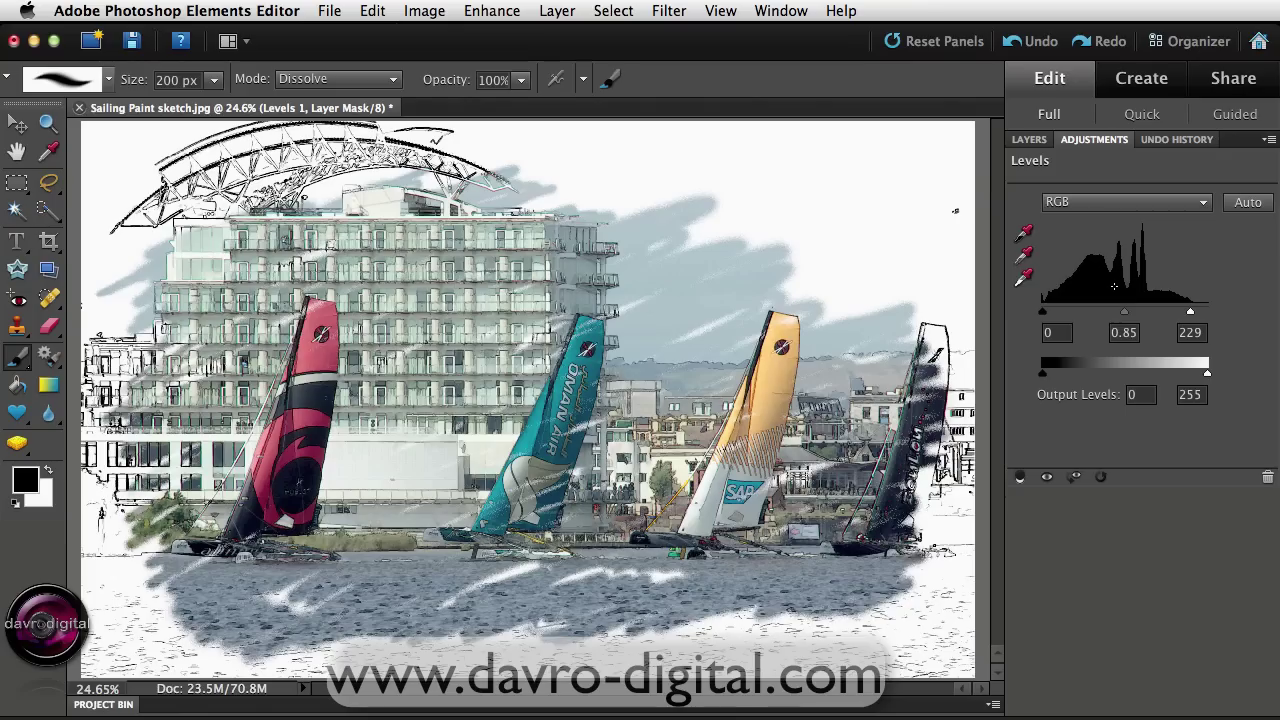
click(1029, 139)
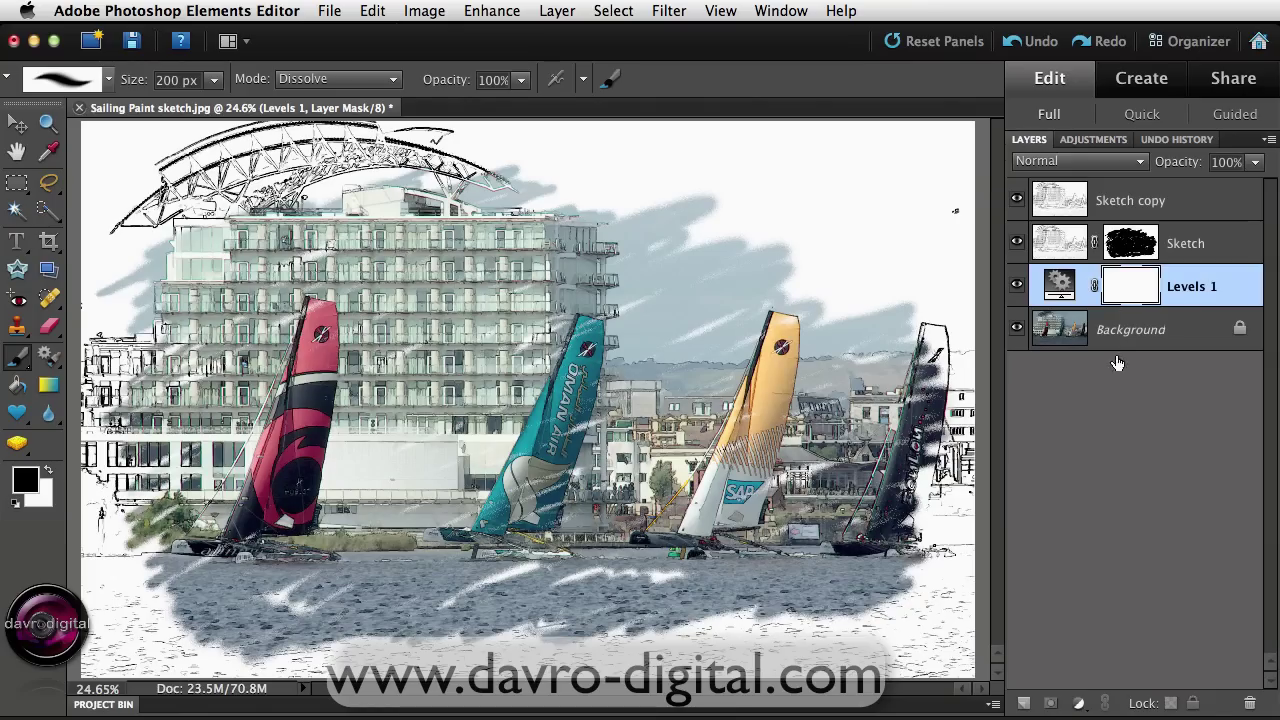
Add a Hue/Saturation adjustment layer above Levels 1 with Saturation boosted to +28
click(1080, 705)
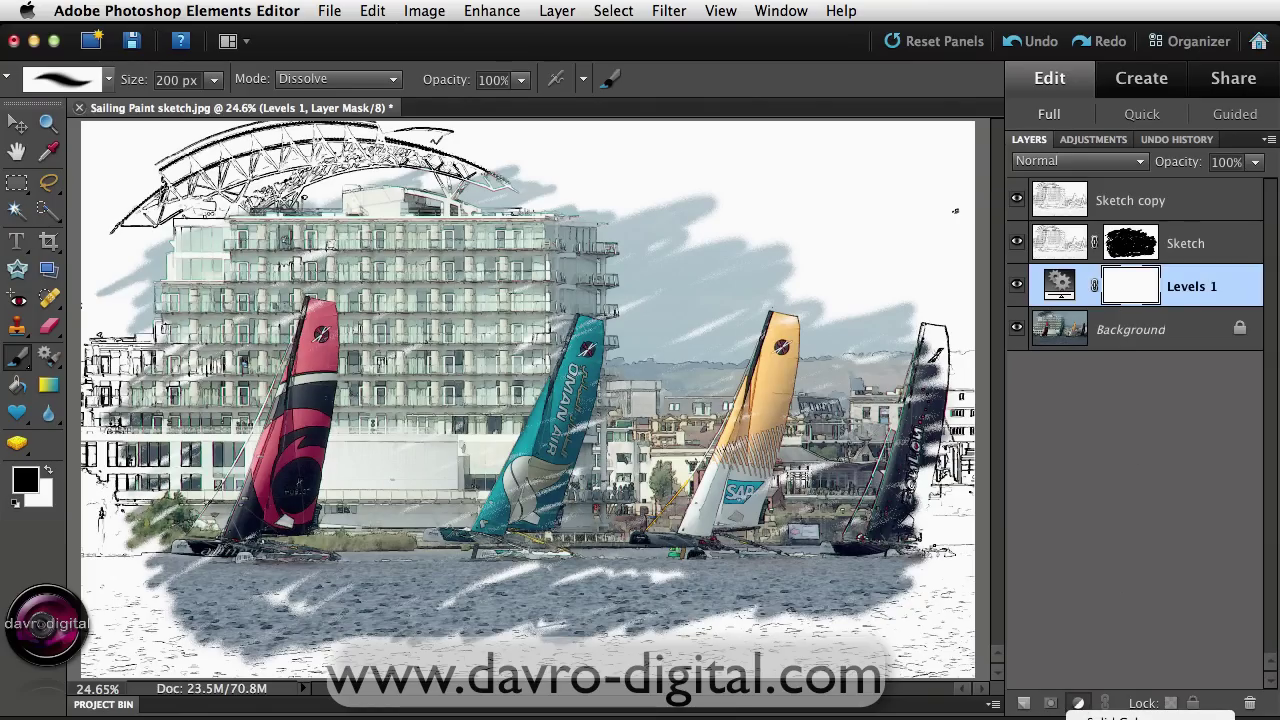
click(1100, 625)
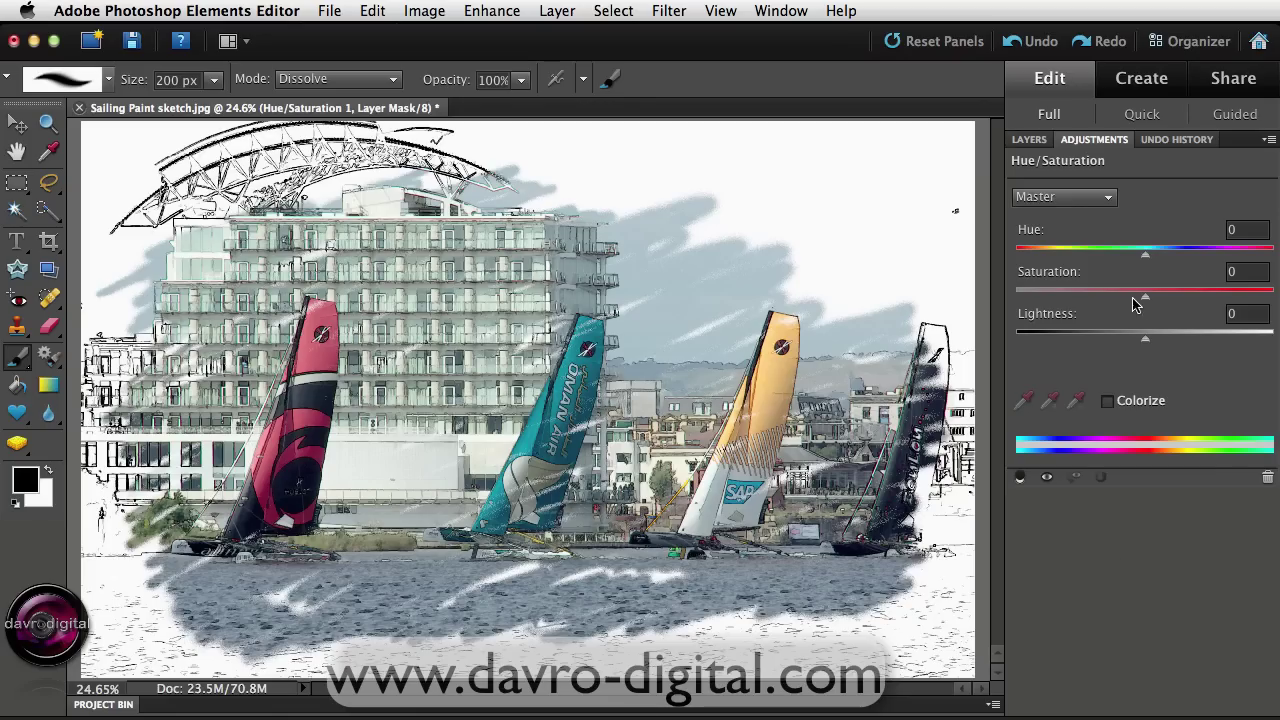
drag(1150, 302, 1182, 305)
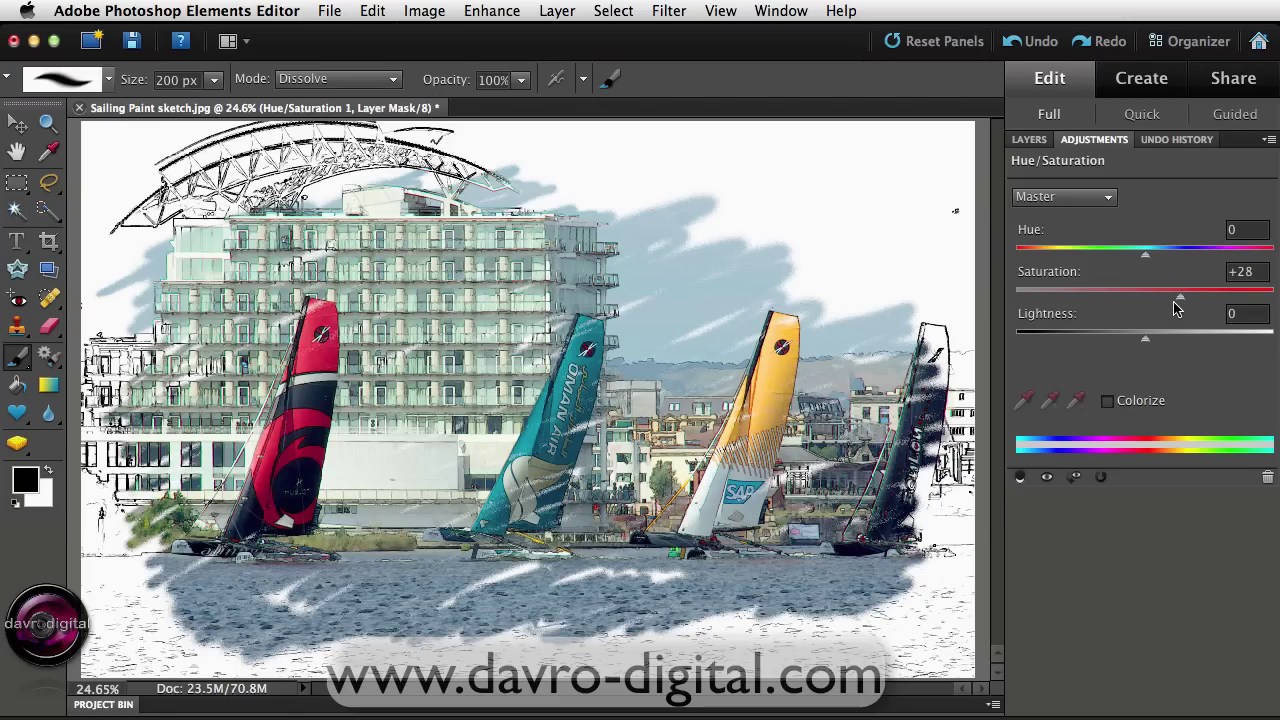
Hide the Sketch copy and Sketch layers to reveal the plain colour photo
click(1029, 140)
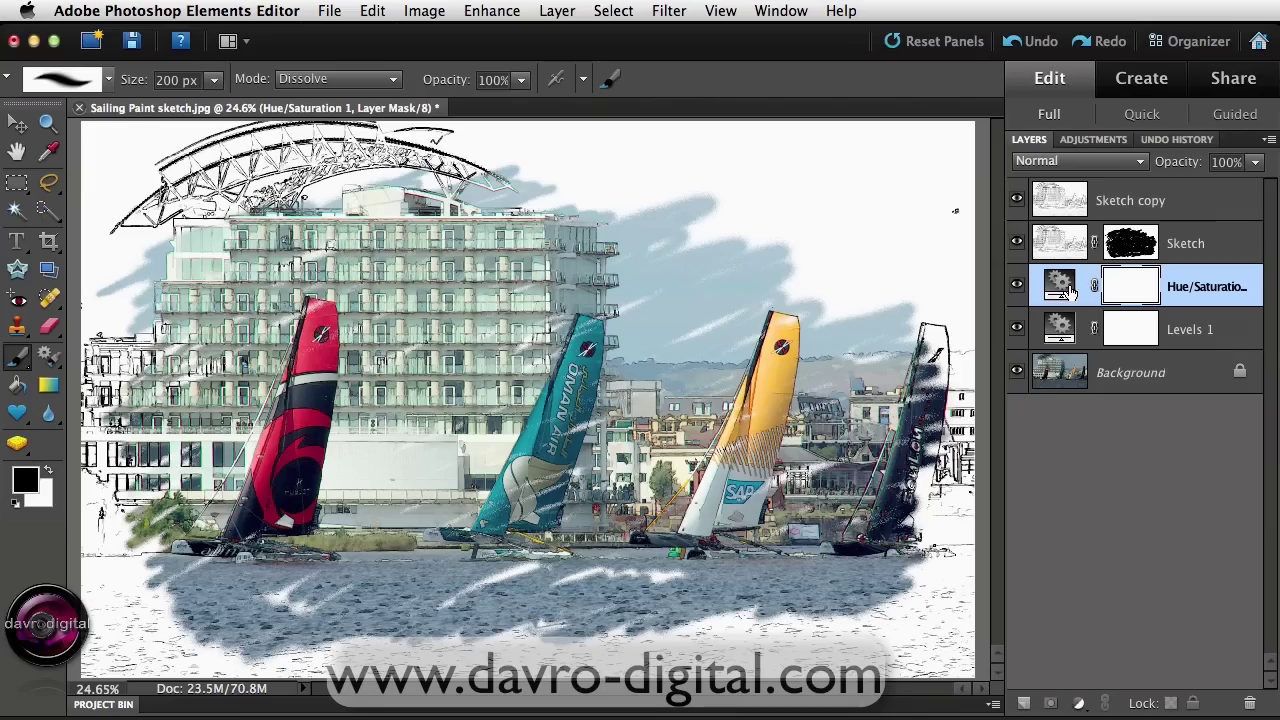
click(1017, 243)
click(1017, 200)
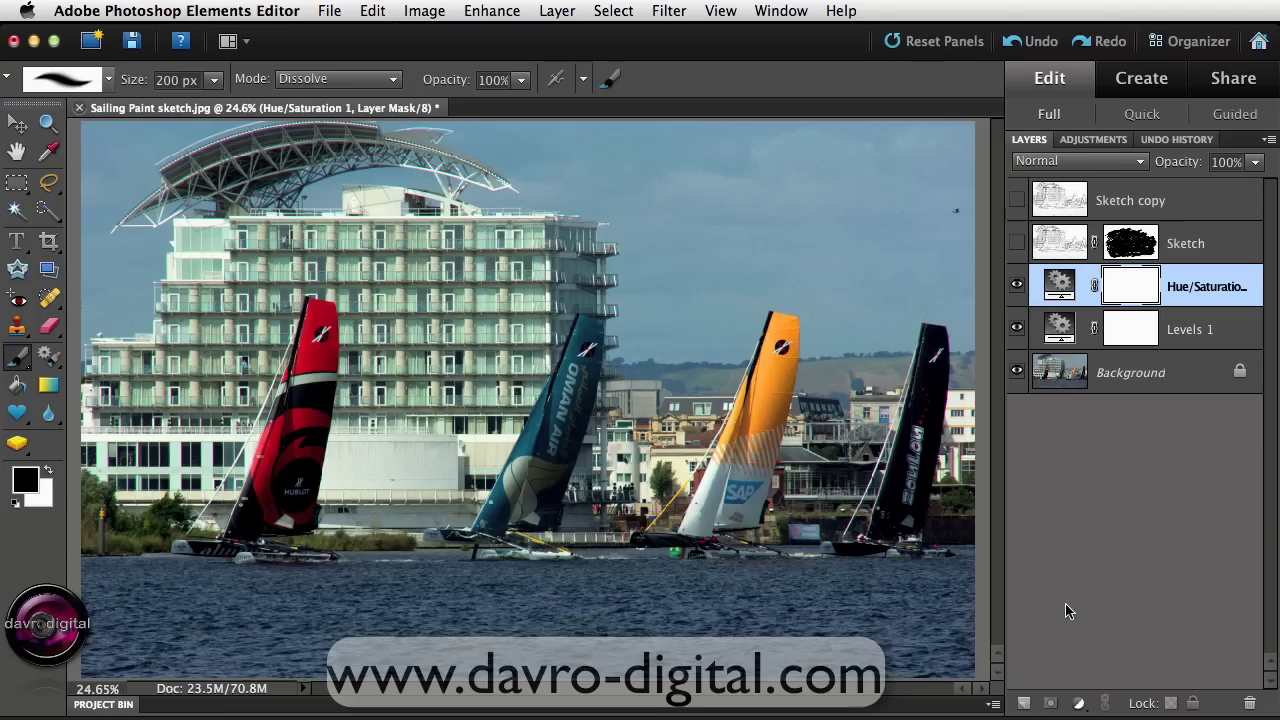
Create a new Layer 1 and stamp all visible layers into it with Merge Visible
click(1023, 704)
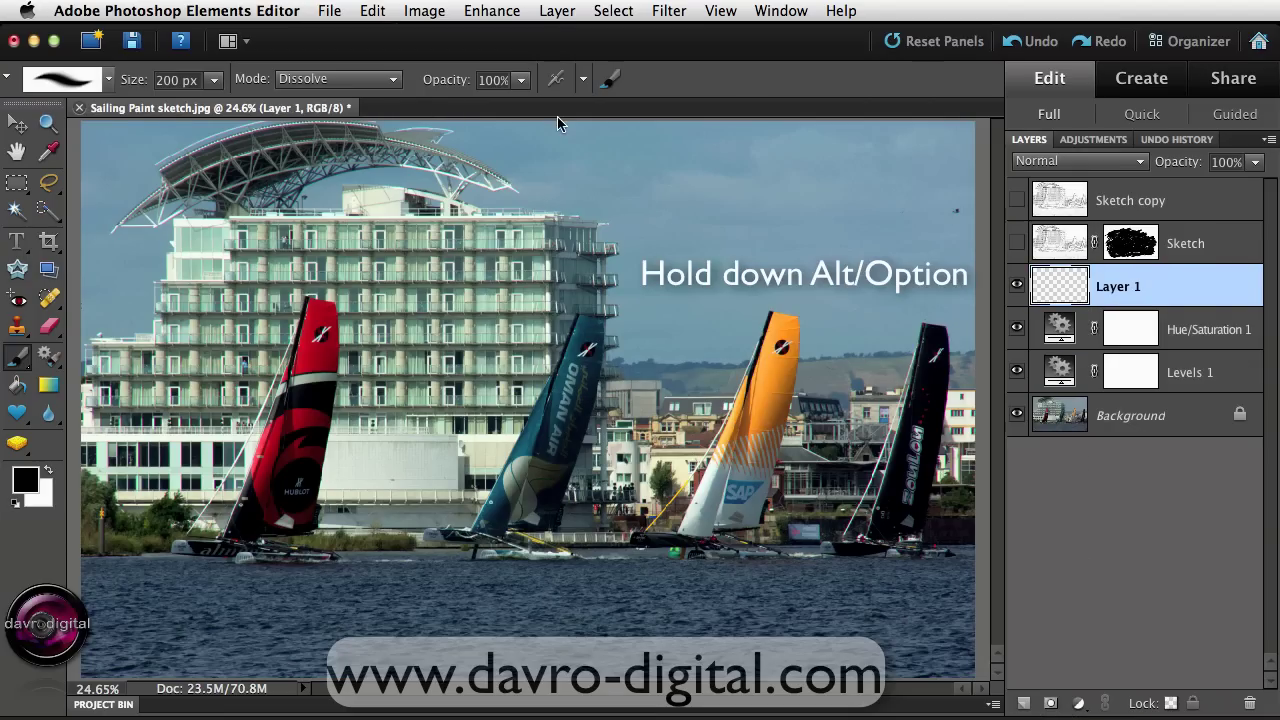
click(556, 11)
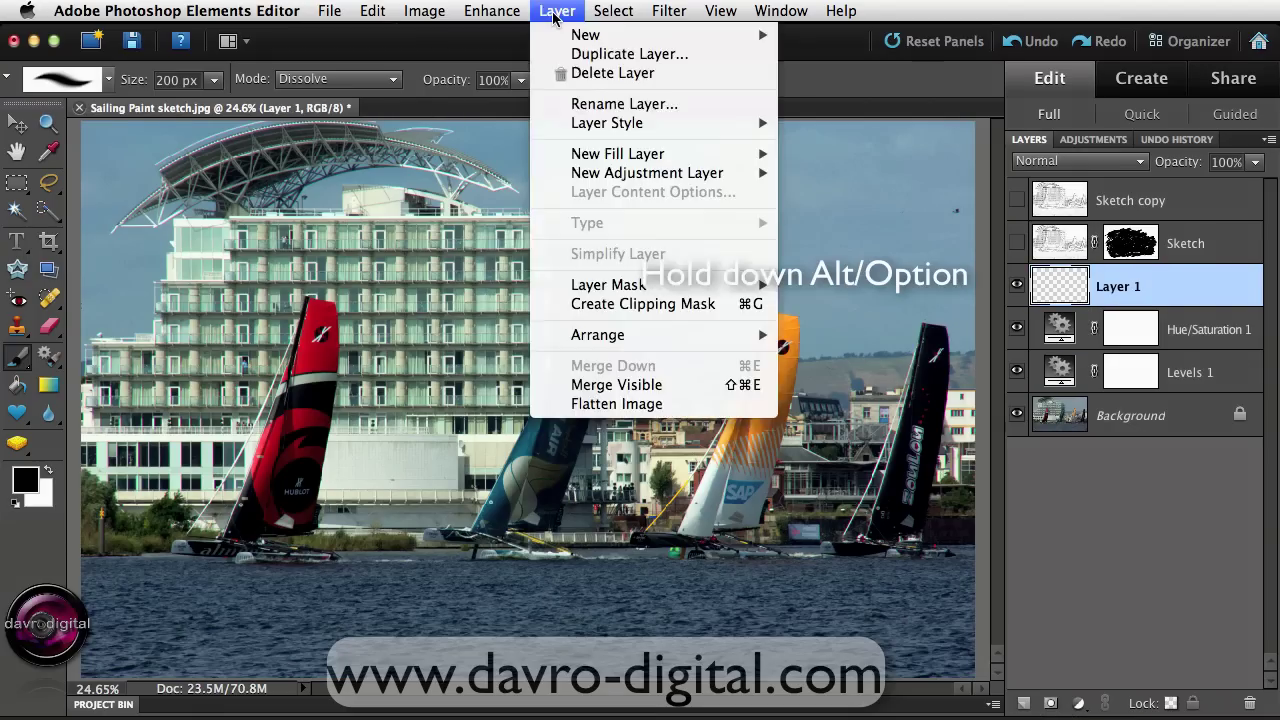
alt+click(588, 385)
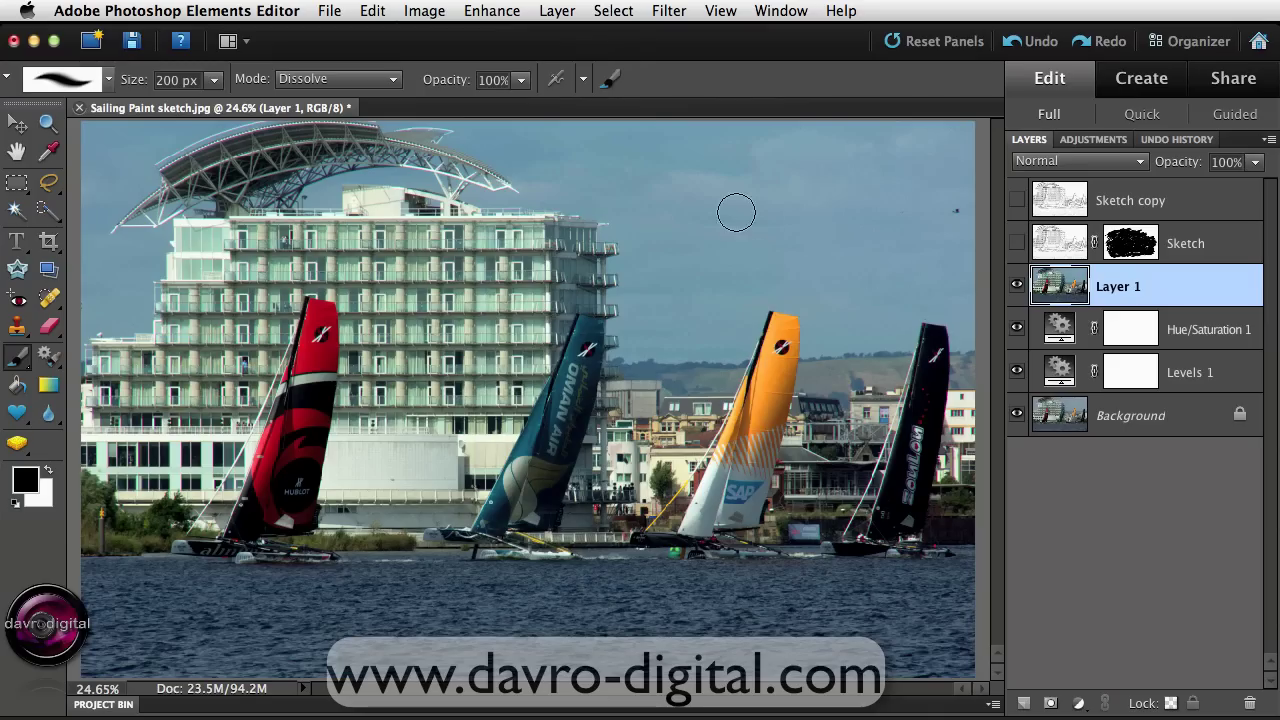
Apply a Gaussian Blur with radius 14 to Layer 1
click(668, 12)
mouse_move(686, 152)
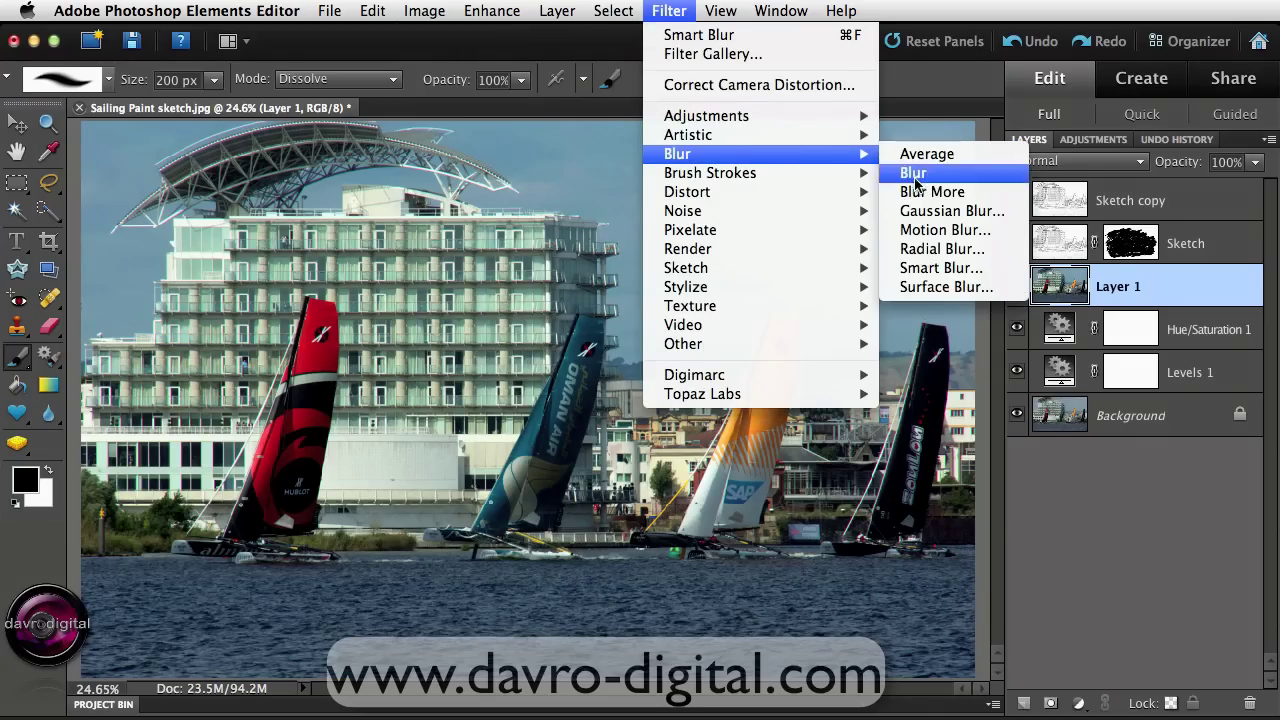
click(922, 211)
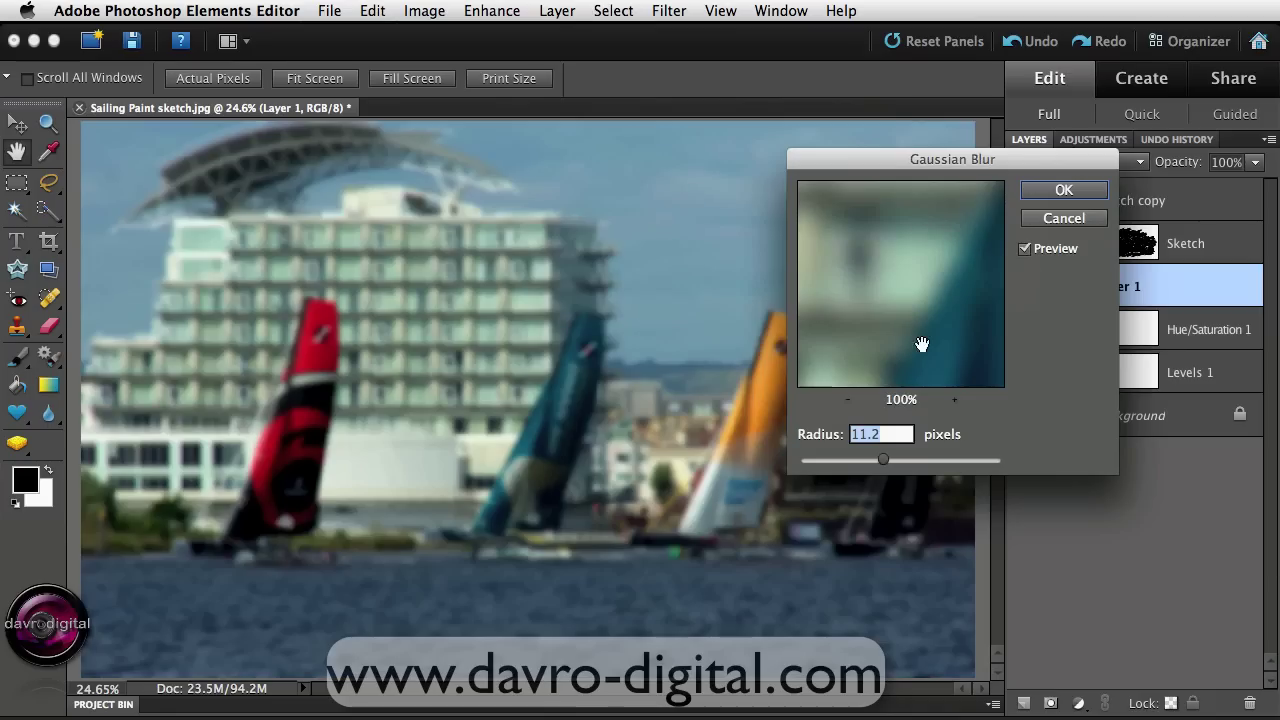
drag(883, 463, 892, 460)
Confirm the blur and make the Sketch copy and Sketch layers visible again
click(1063, 190)
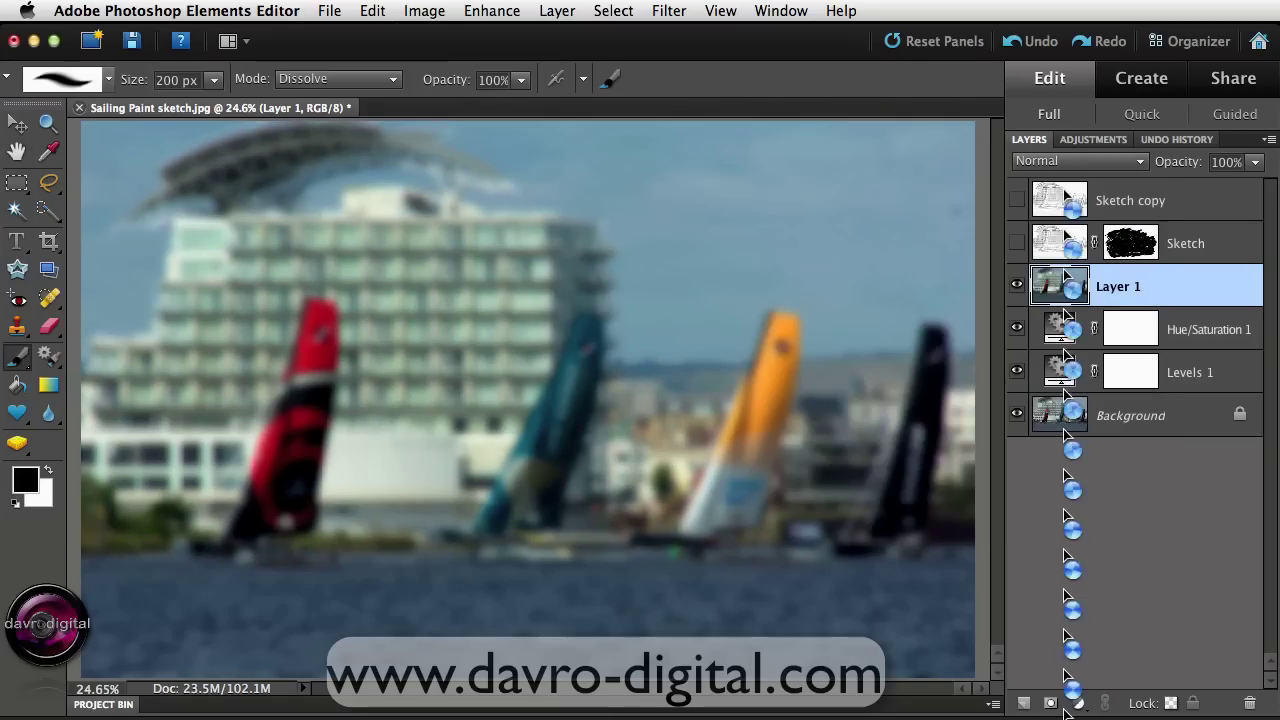
click(1016, 243)
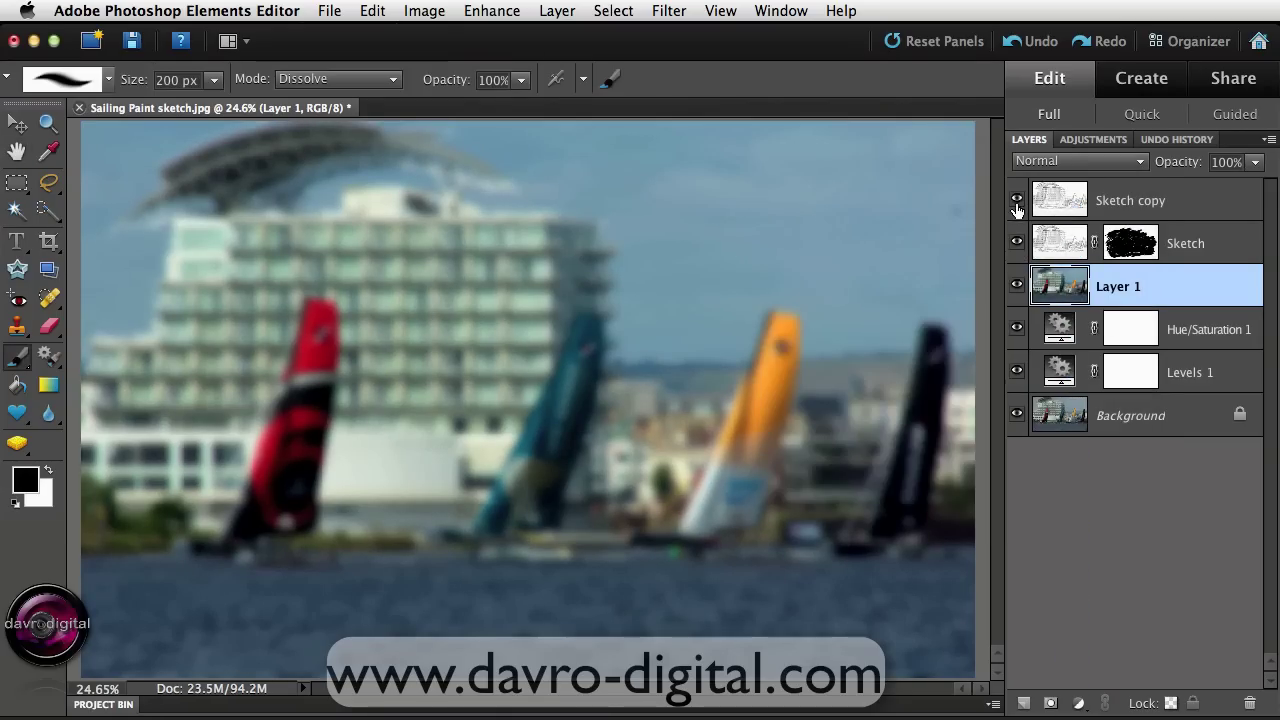
click(1016, 200)
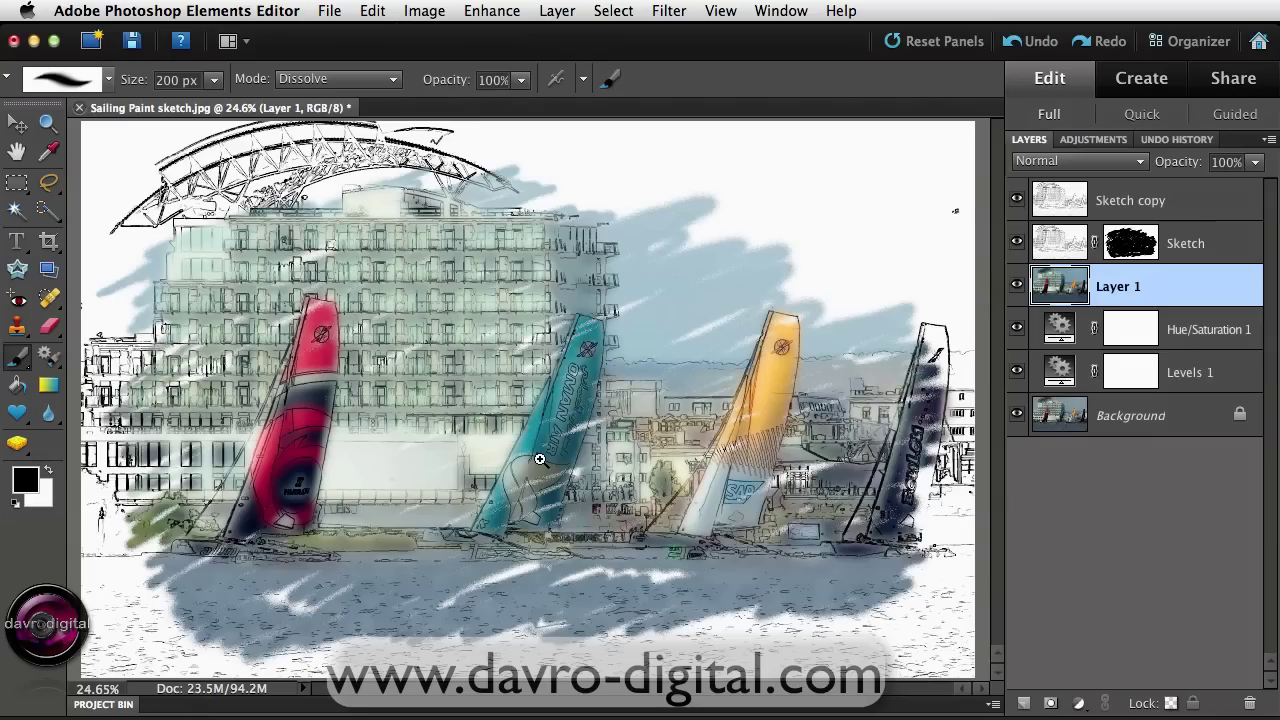
Zoom in on the front sails and lower Layer 1's opacity to 55%
key(super+equal)
key(super+equal)
drag(540, 459, 604, 490)
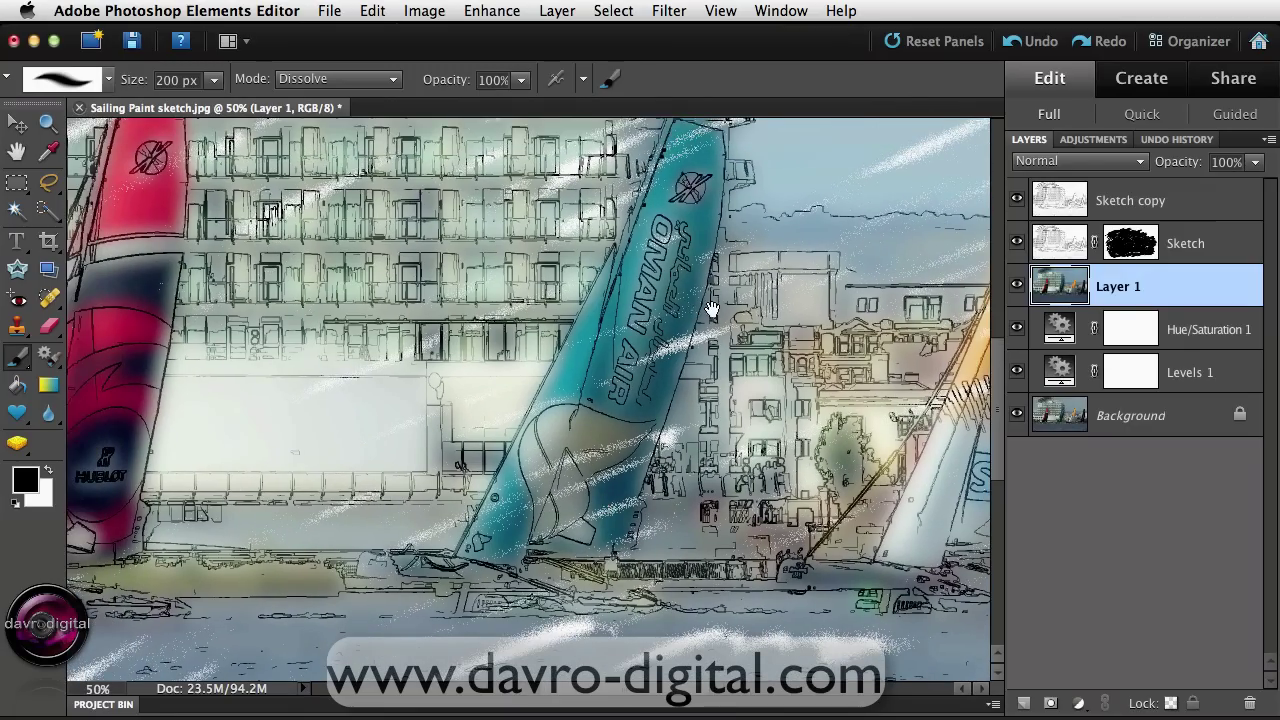
drag(503, 393, 660, 413)
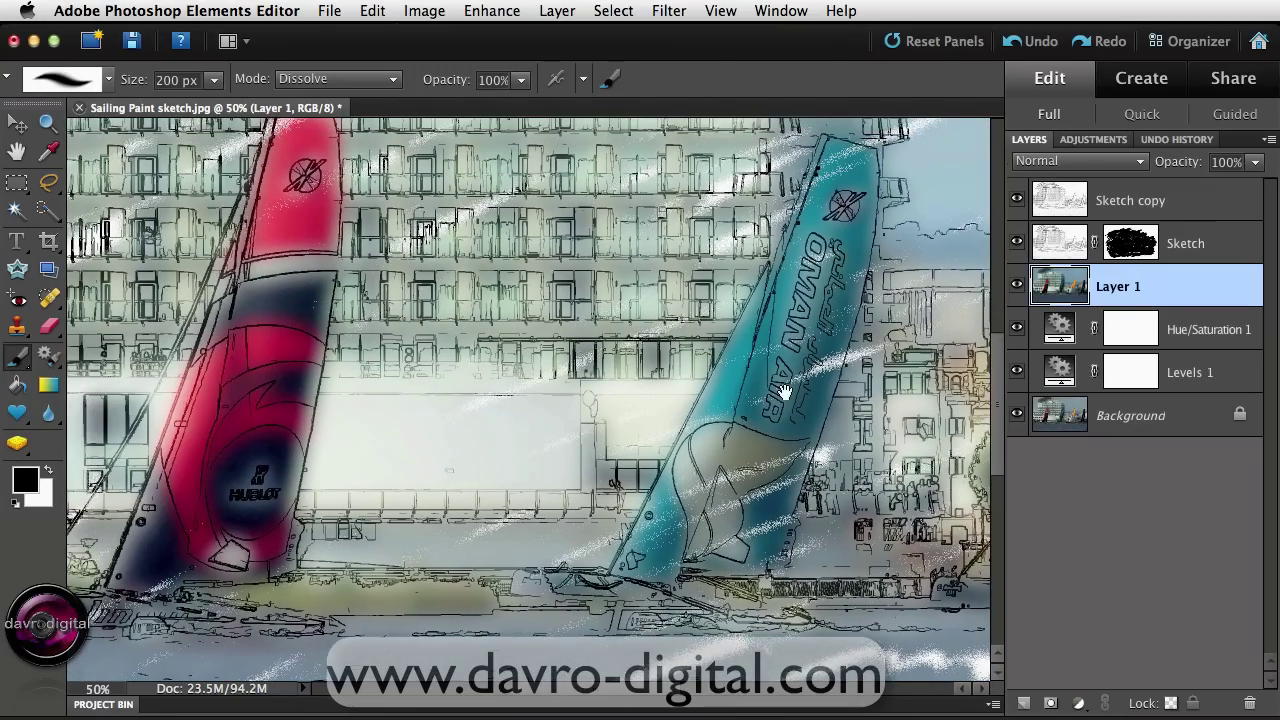
drag(1185, 165, 1177, 166)
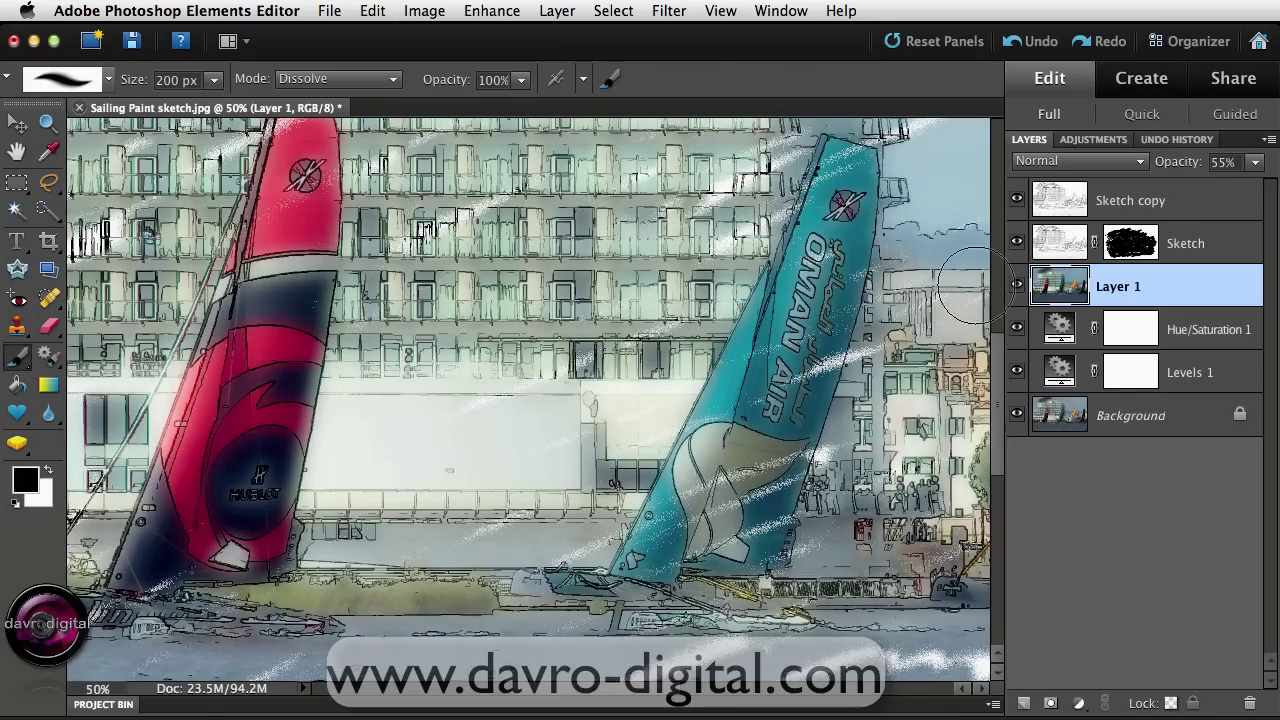
Fit the image on screen and add an empty Layer 2 above Sketch copy
mouse_move(766, 340)
mouse_down()
mouse_move(749, 509)
mouse_move(714, 623)
mouse_move(714, 652)
mouse_move(742, 695)
mouse_up()
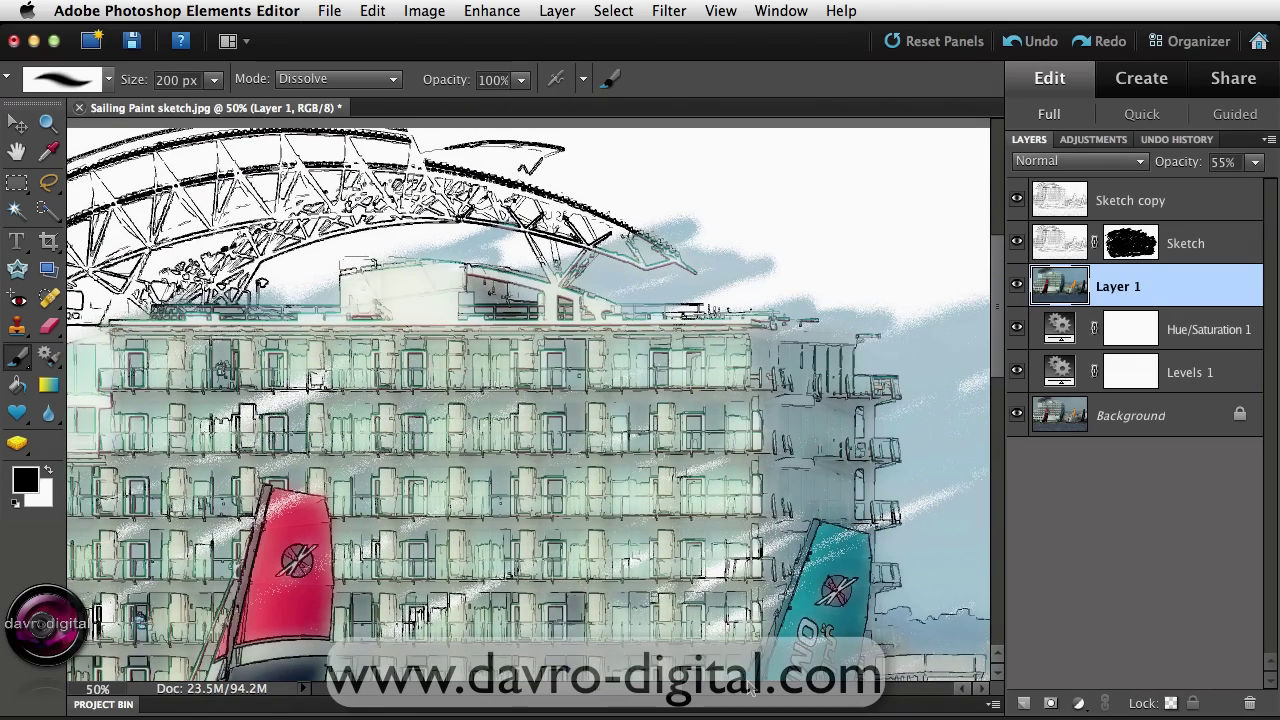
key(super+0)
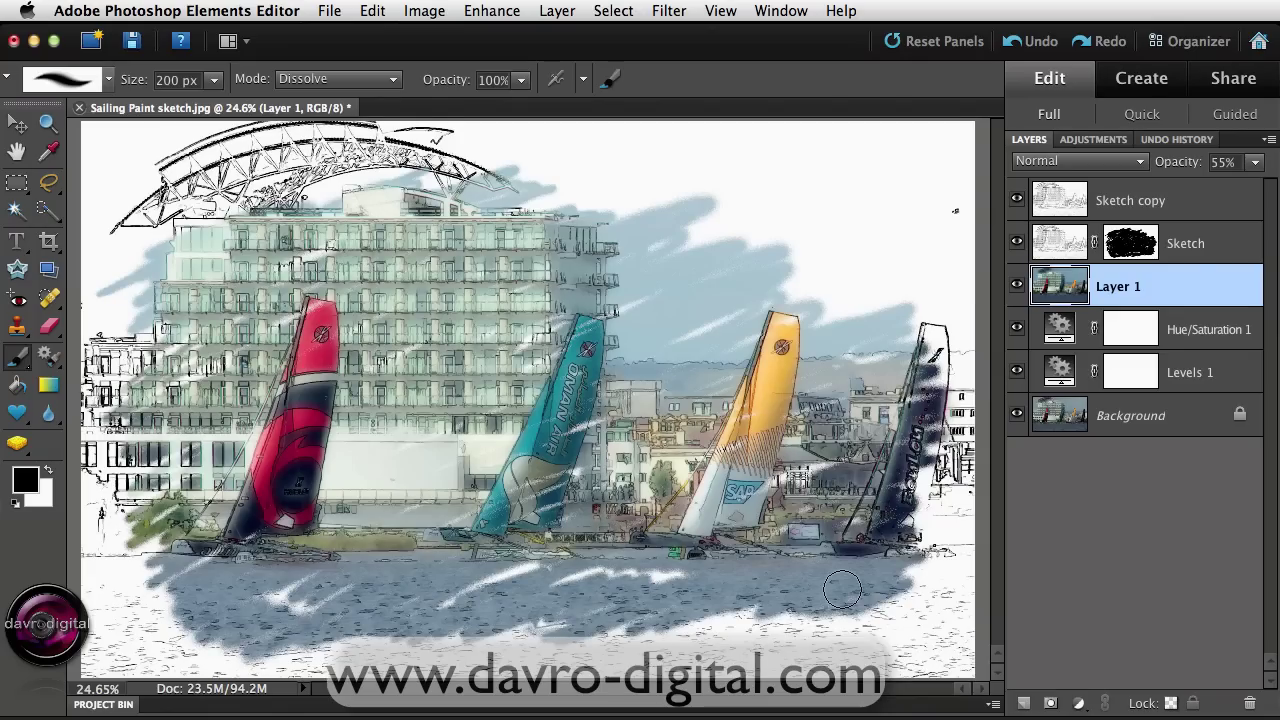
click(1123, 201)
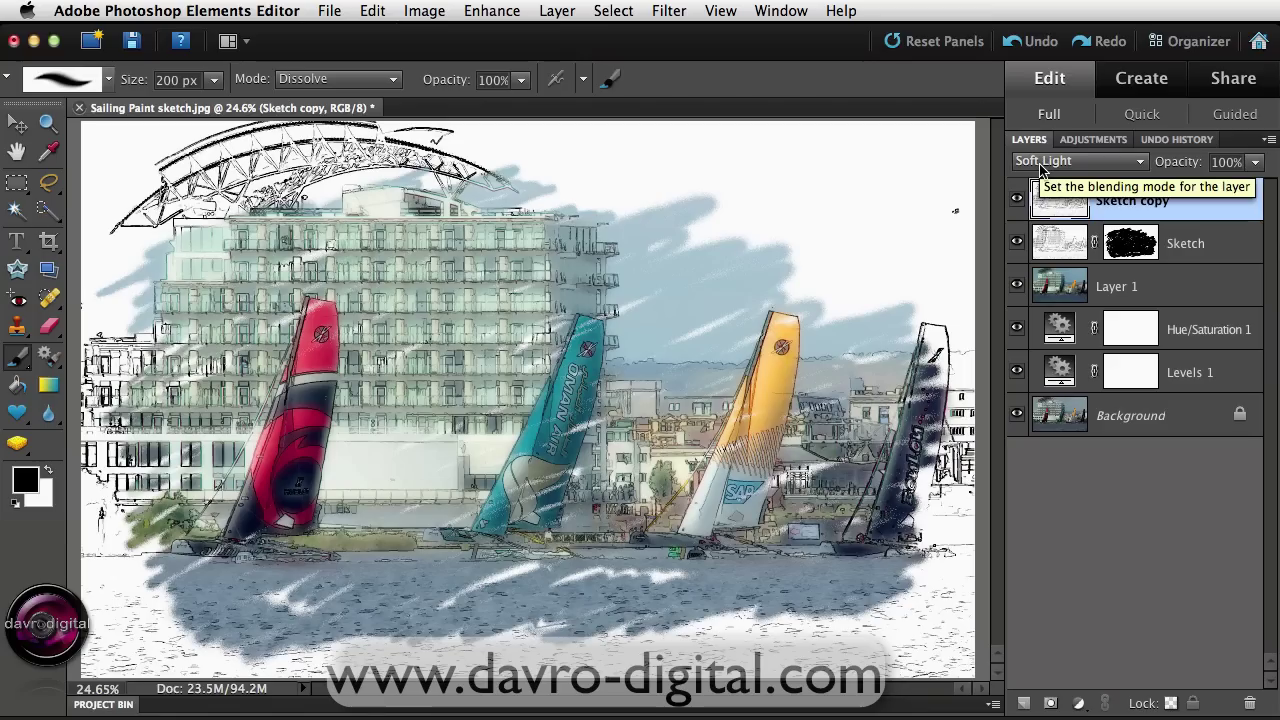
click(1024, 703)
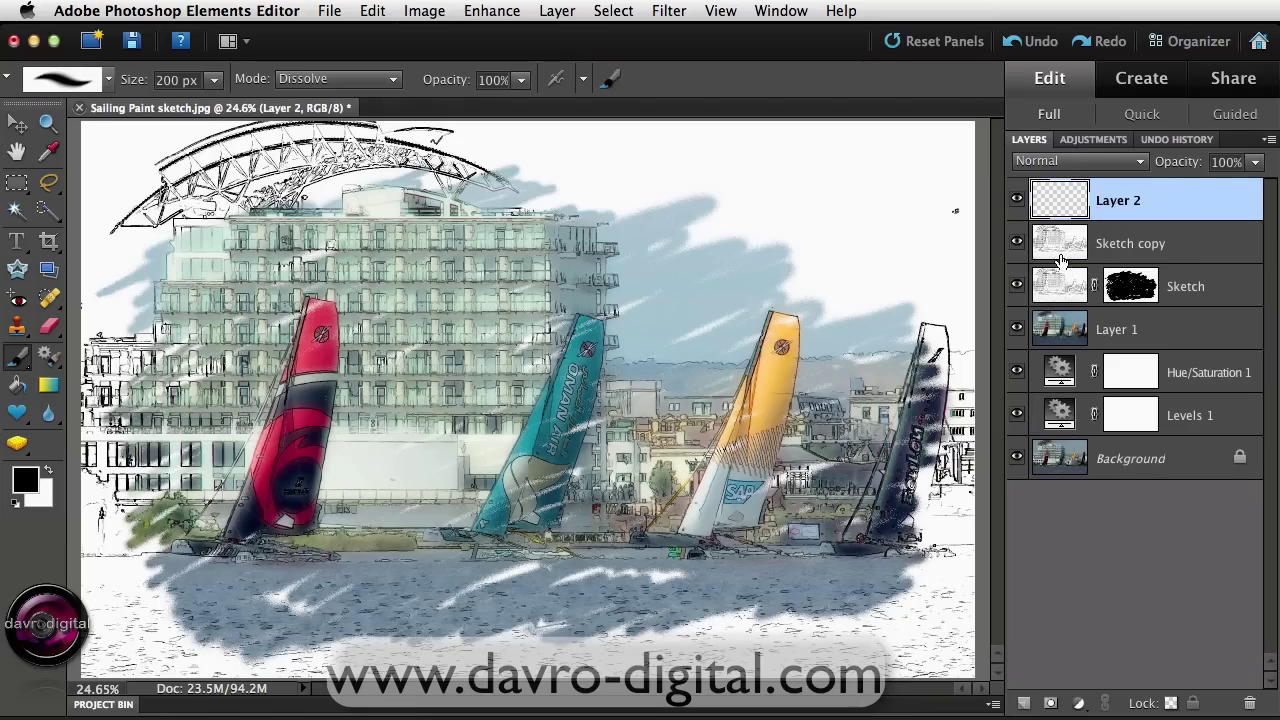
Stamp all visible layers into Layer 2 with Merge Visible and bring up the Texture filters
click(556, 11)
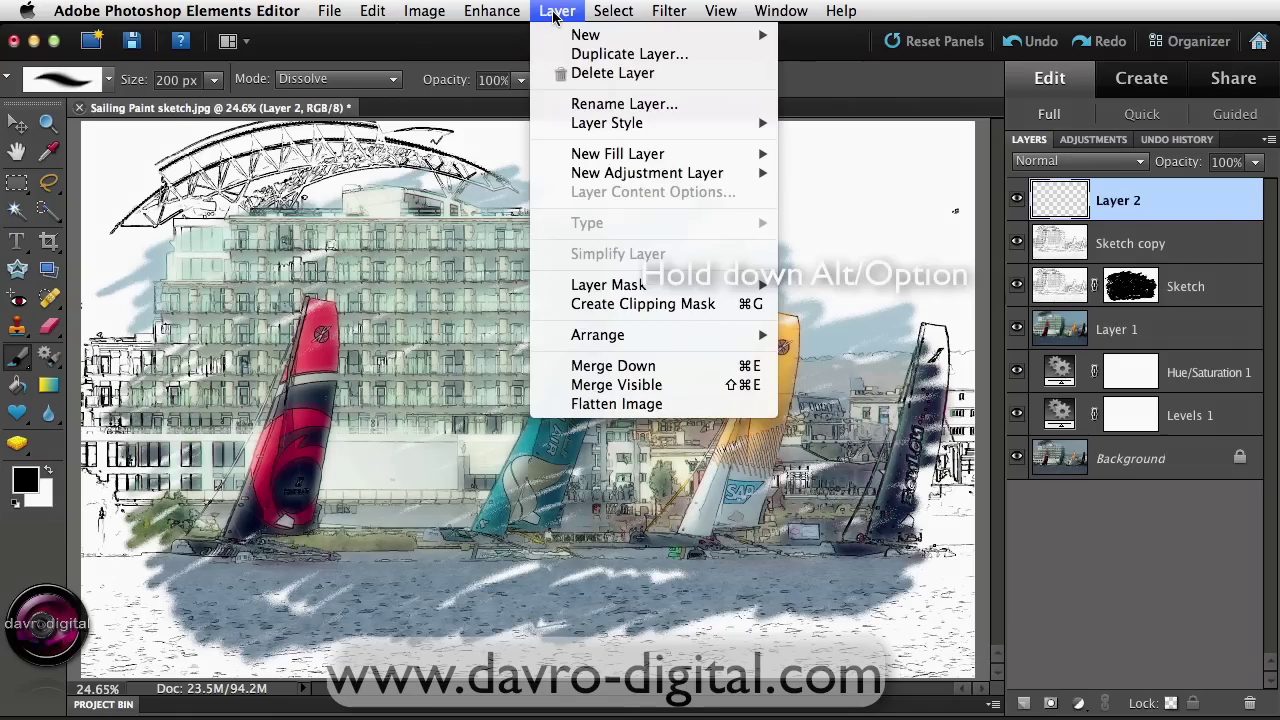
alt+click(583, 386)
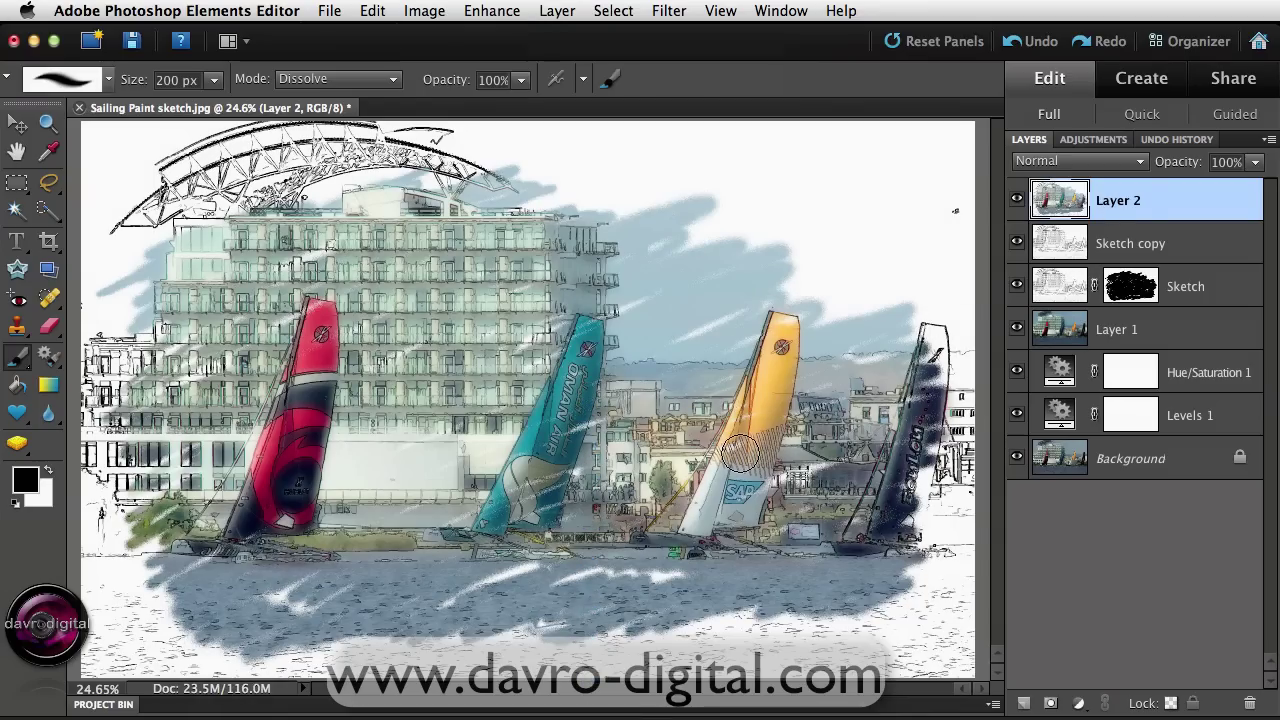
click(669, 12)
mouse_move(678, 312)
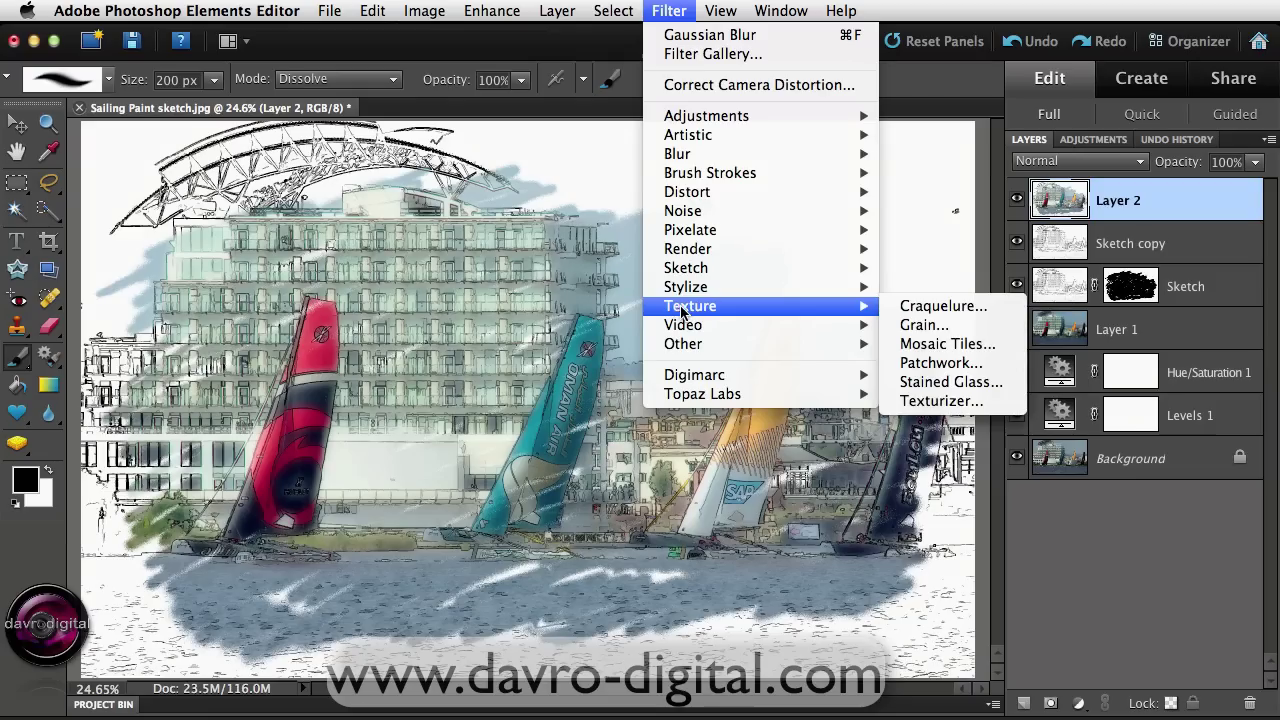
Open Texturizer on Layer 2 and choose Sandstone after briefly trying Brick
click(927, 401)
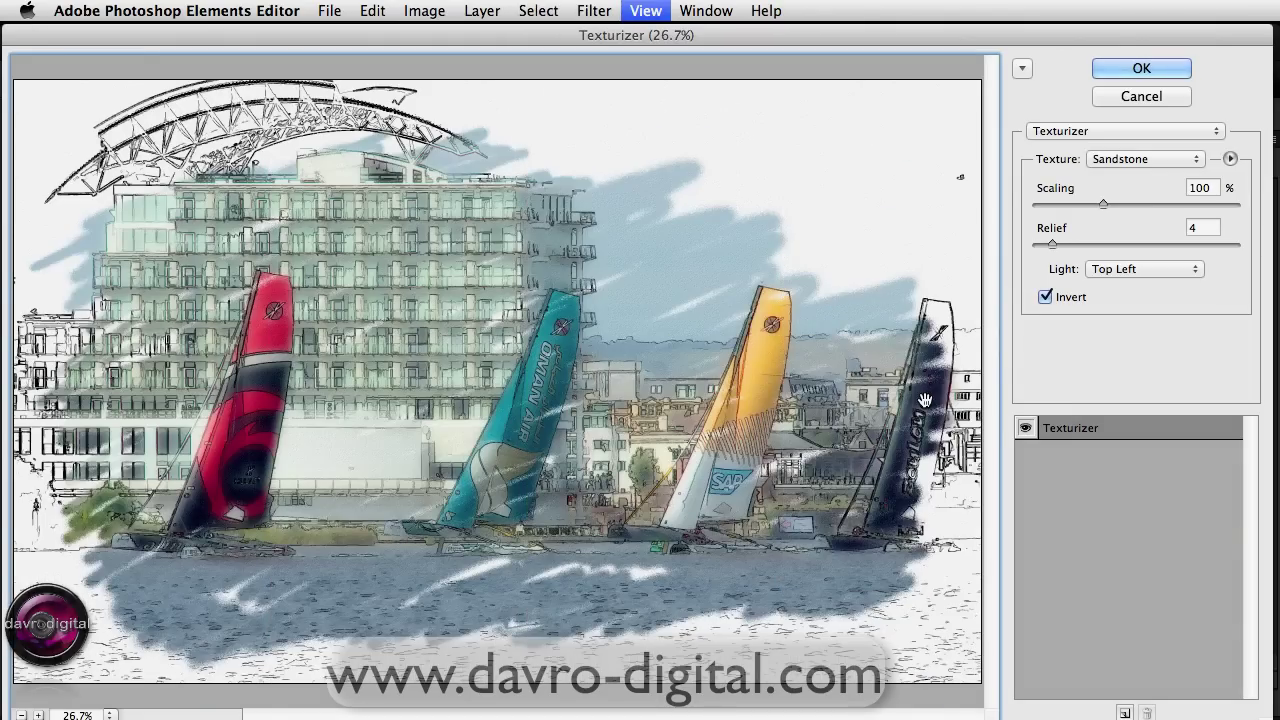
click(1126, 158)
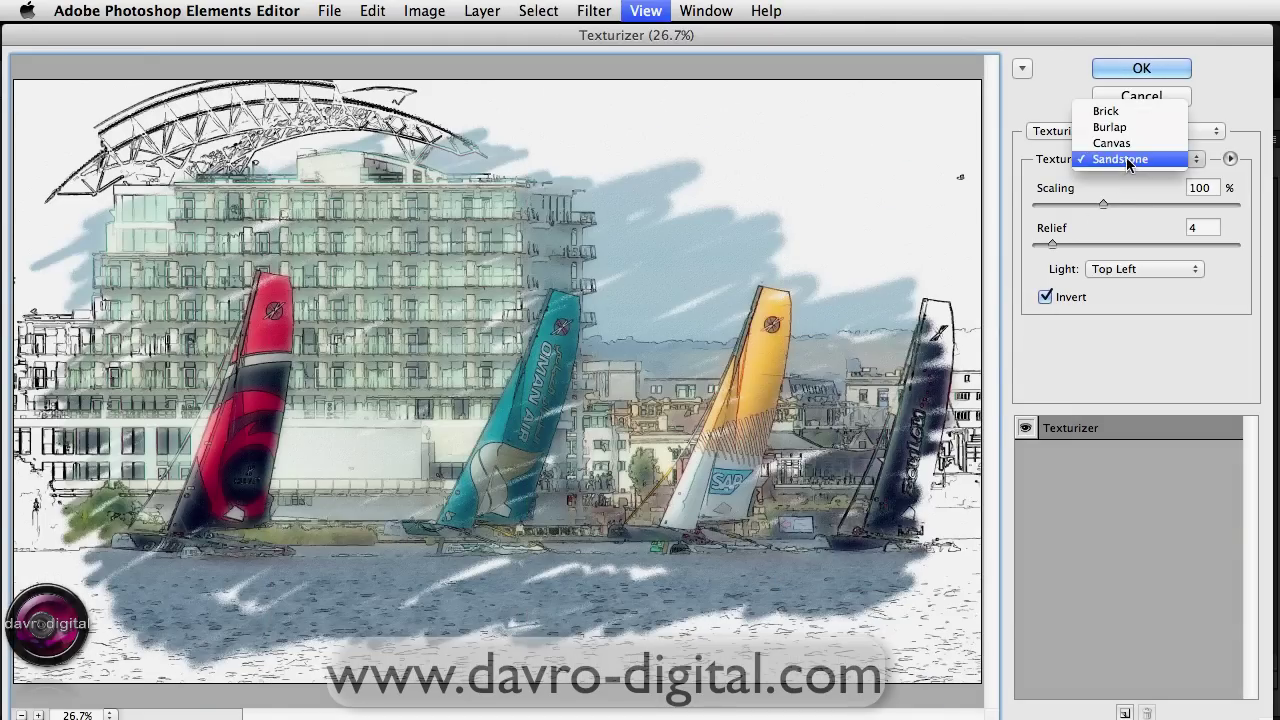
click(1125, 113)
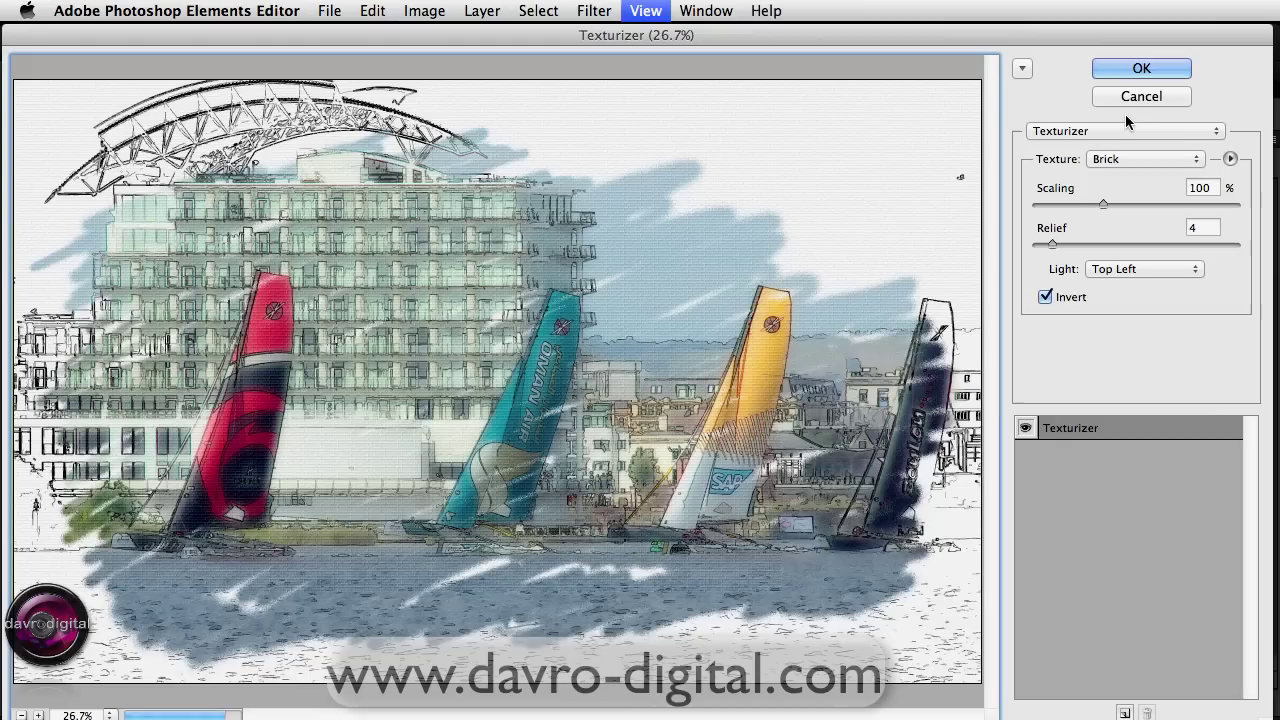
click(1120, 160)
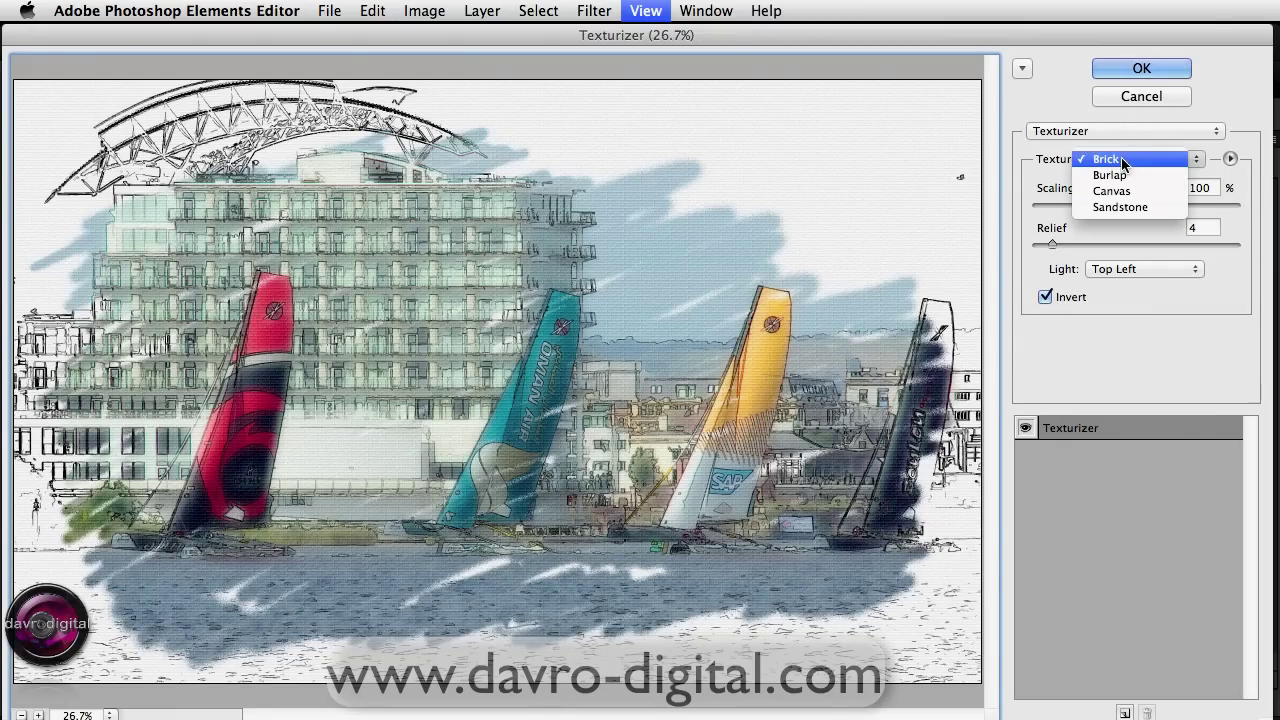
click(1122, 210)
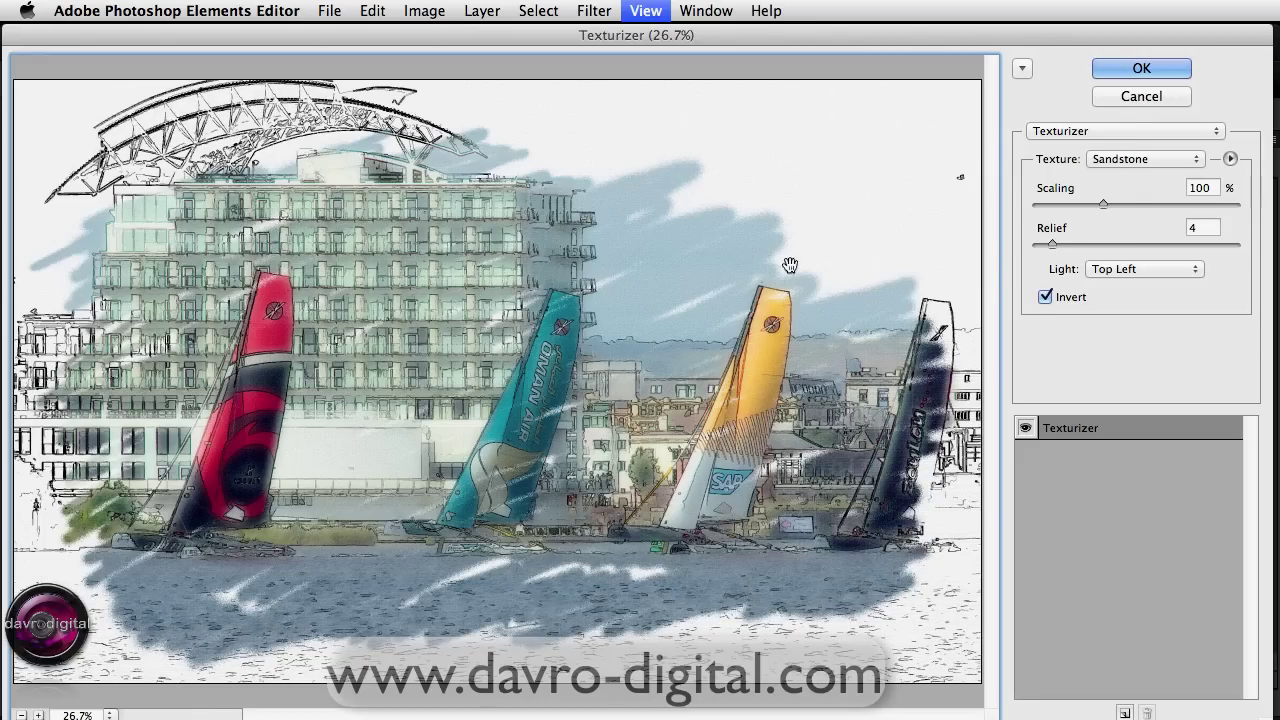
Preview the texture at 100% on the SAP sail and set Relief to 4
click(110, 715)
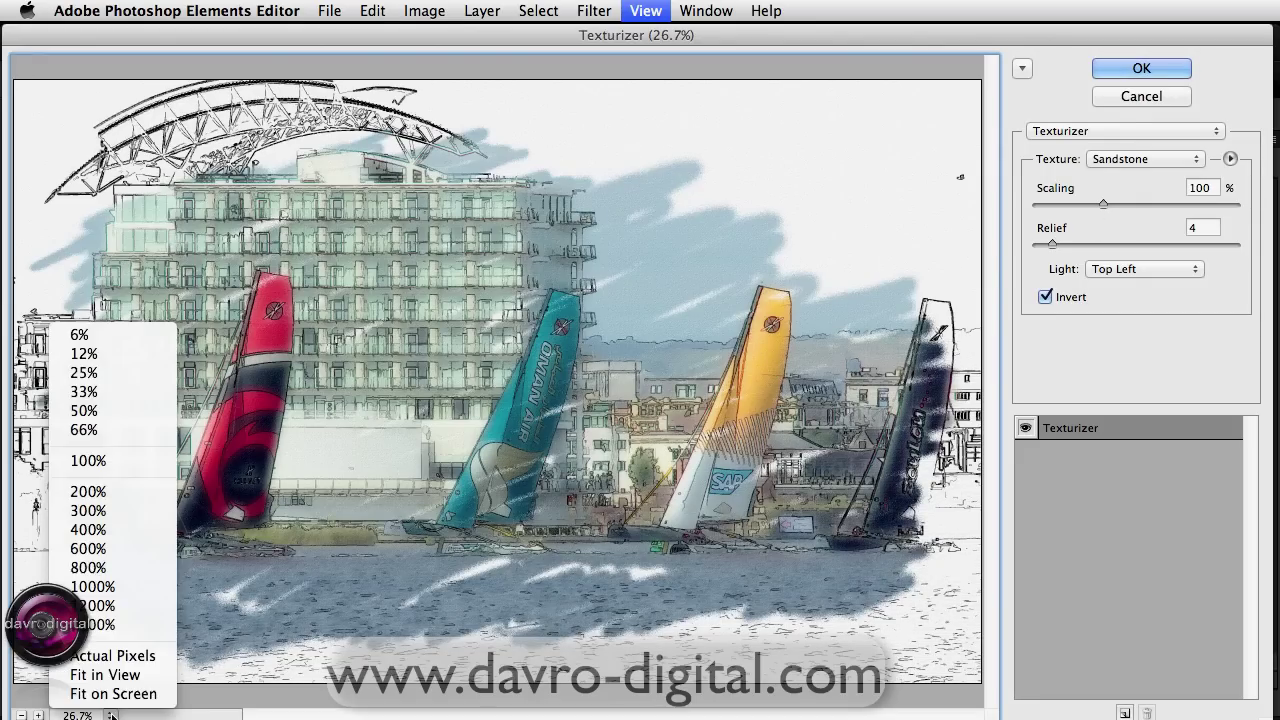
click(113, 461)
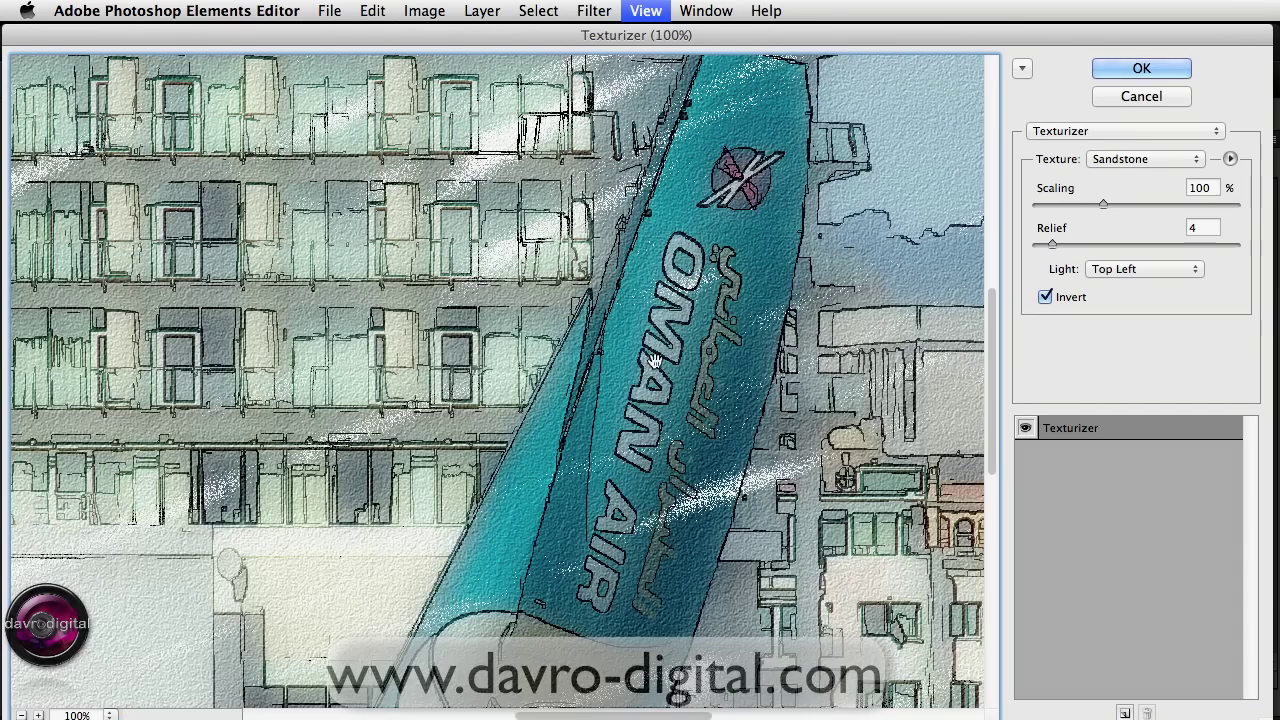
drag(777, 304, 420, 263)
drag(675, 430, 545, 275)
drag(662, 401, 615, 292)
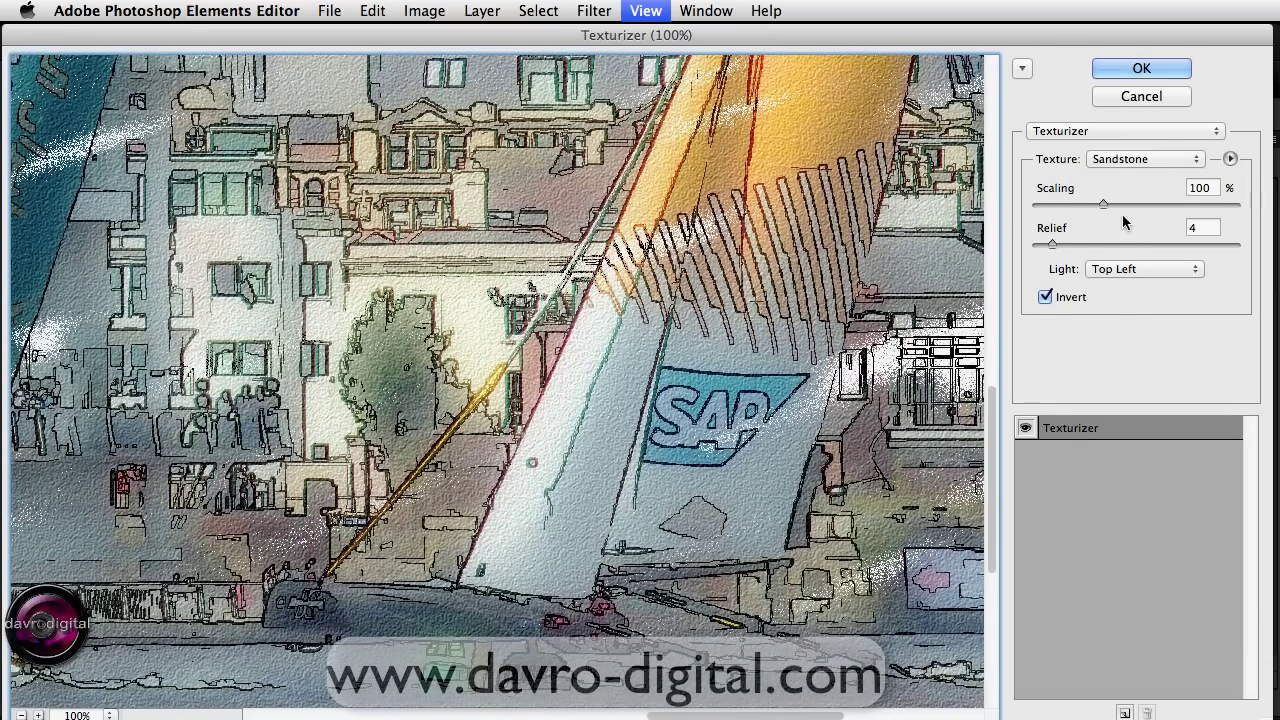
mouse_move(1052, 245)
mouse_down()
mouse_move(1119, 254)
mouse_move(1053, 249)
mouse_up()
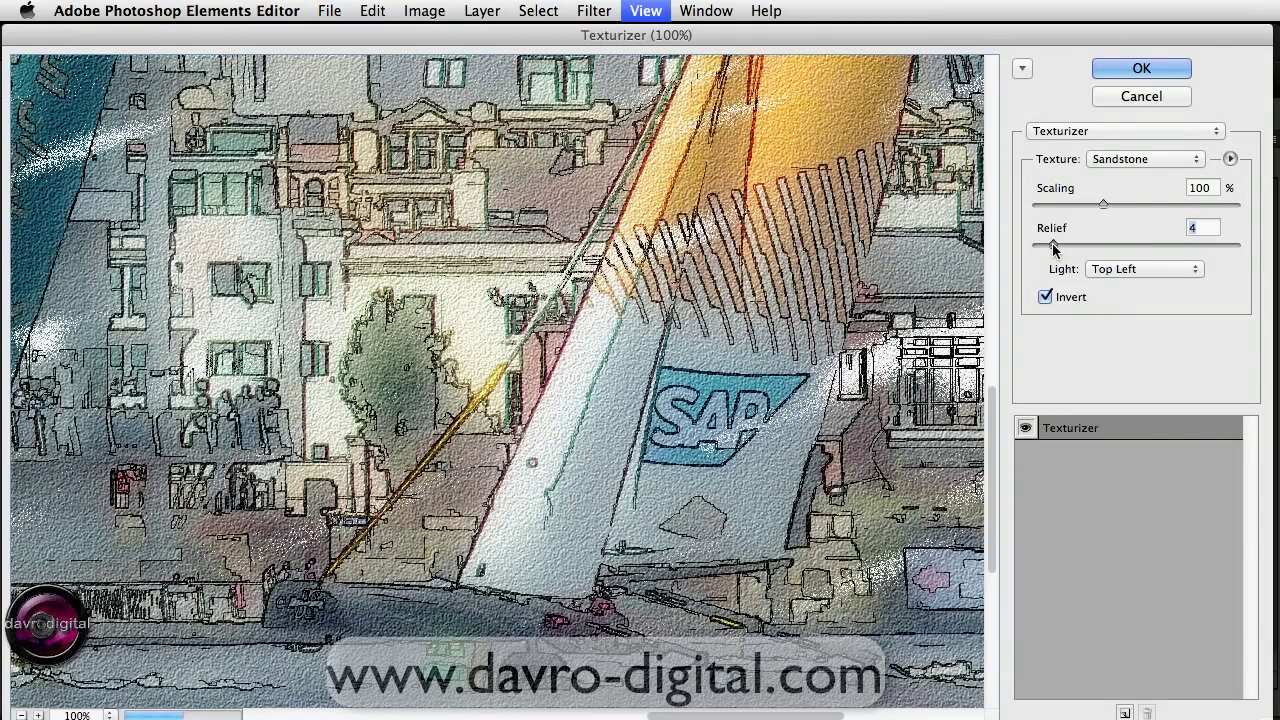
drag(980, 170, 748, 418)
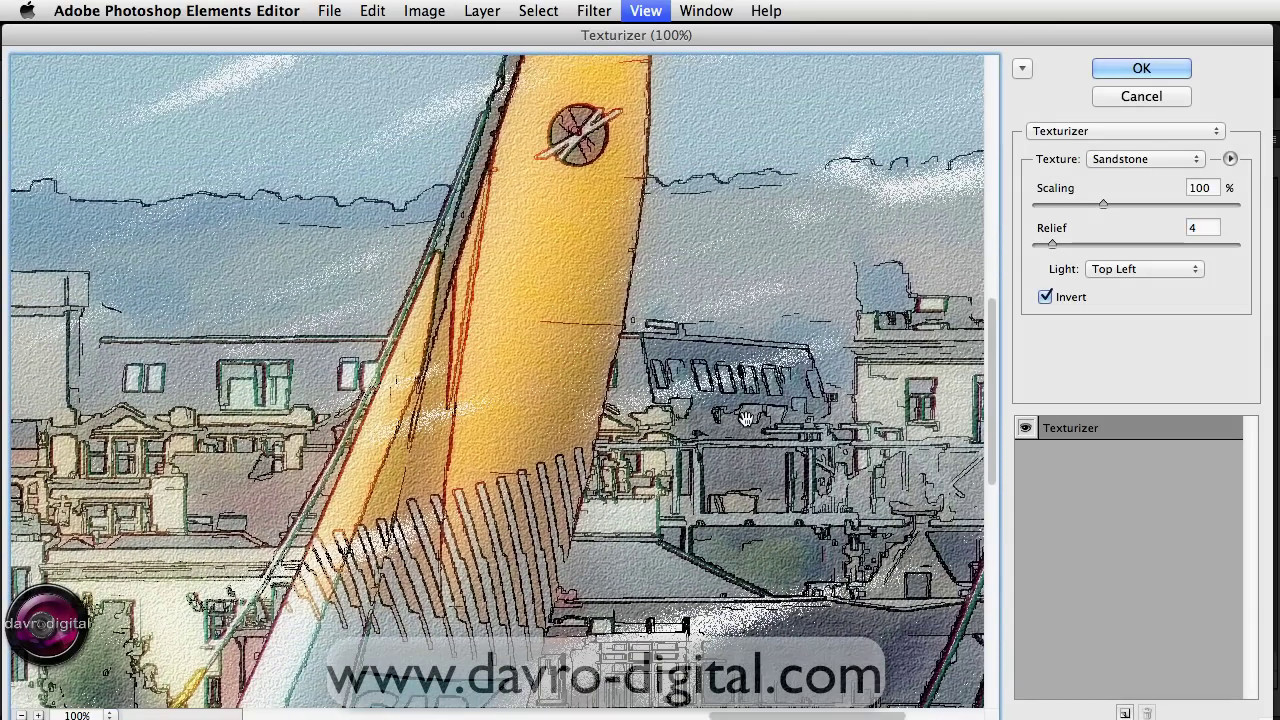
Keep the light from Top Left, compare the Invert option, and apply the Sandstone texture
click(1102, 270)
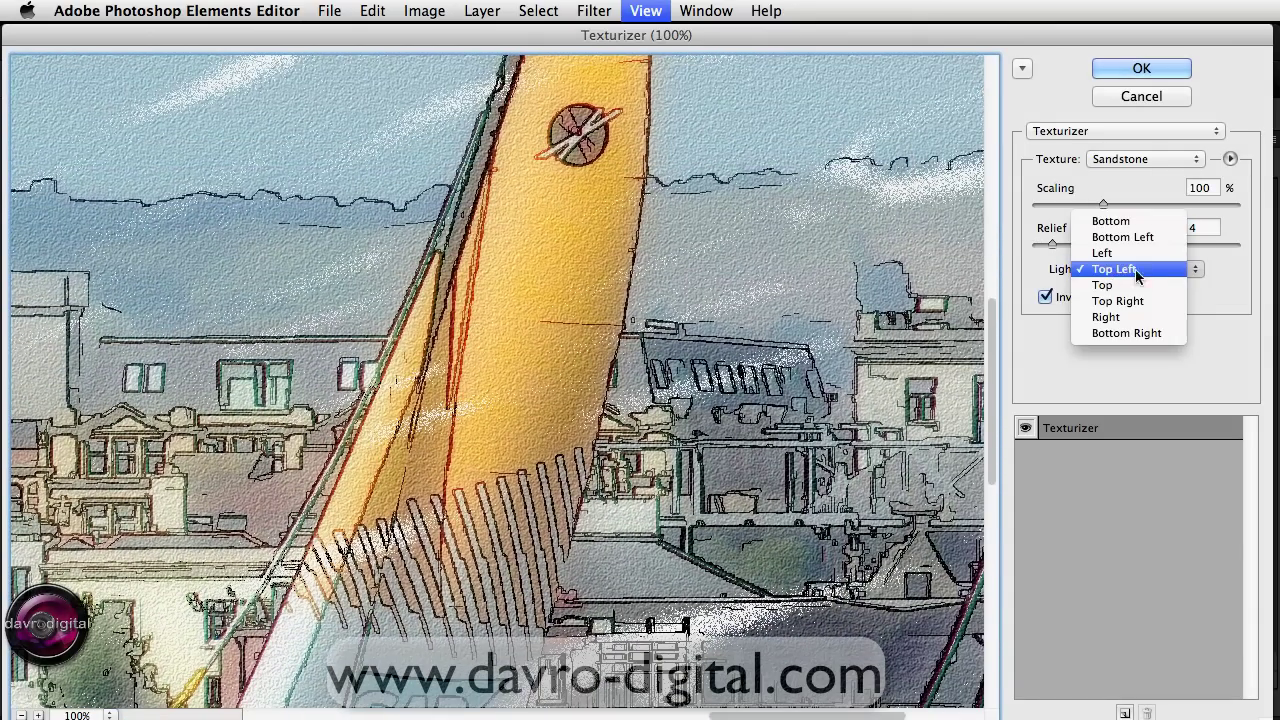
click(1222, 294)
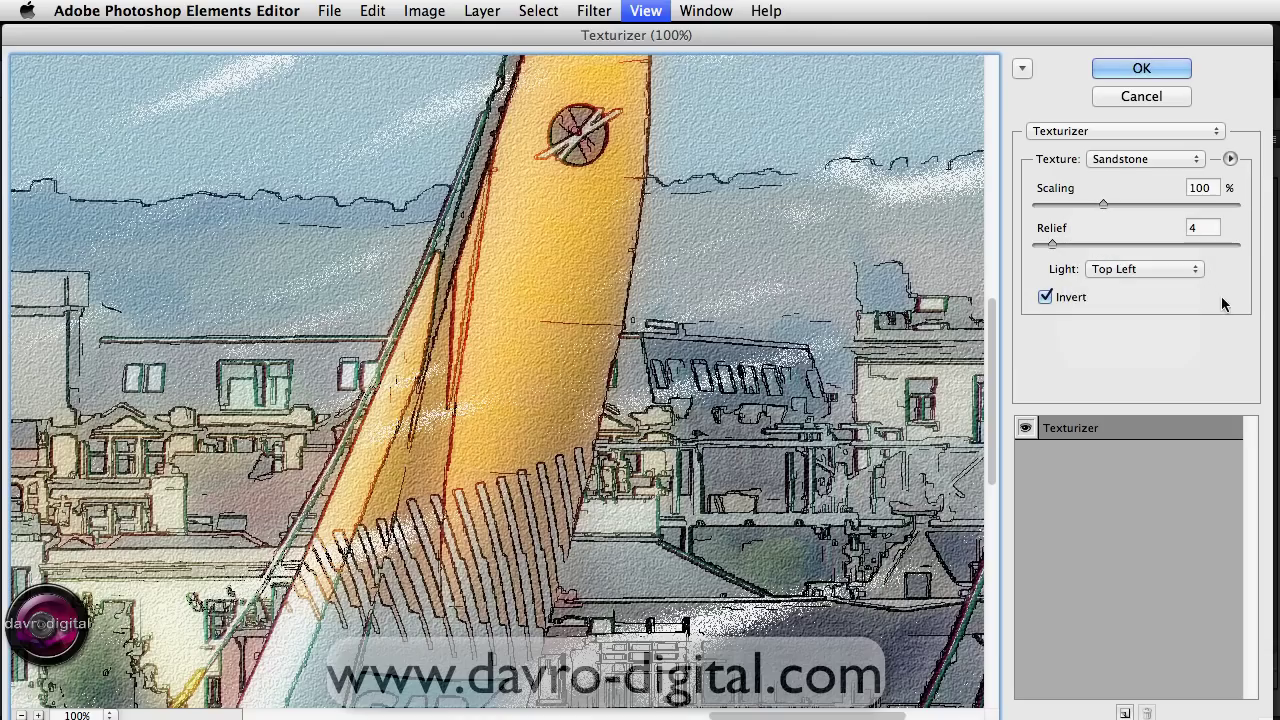
click(1046, 297)
click(1046, 297)
click(1046, 297)
click(1046, 297)
click(1141, 68)
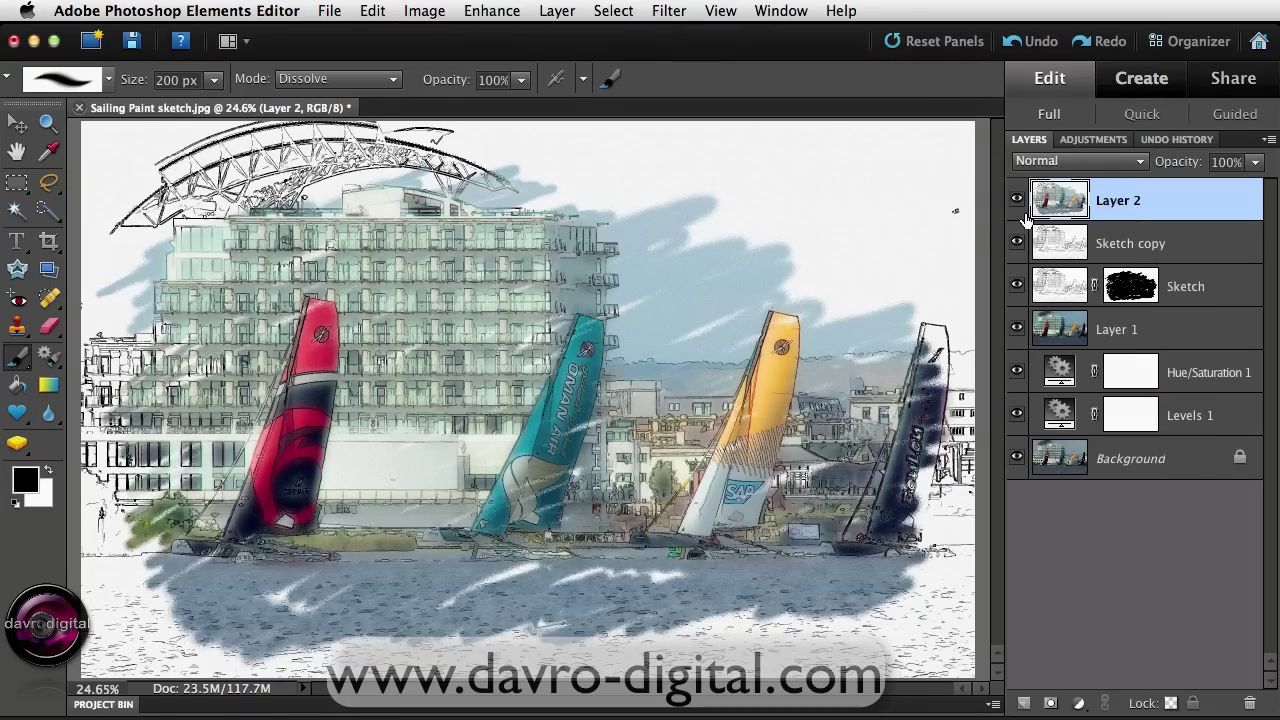
Zoom to 100% on the orange sail top and lower Layer 2's opacity to 35%
click(675, 350)
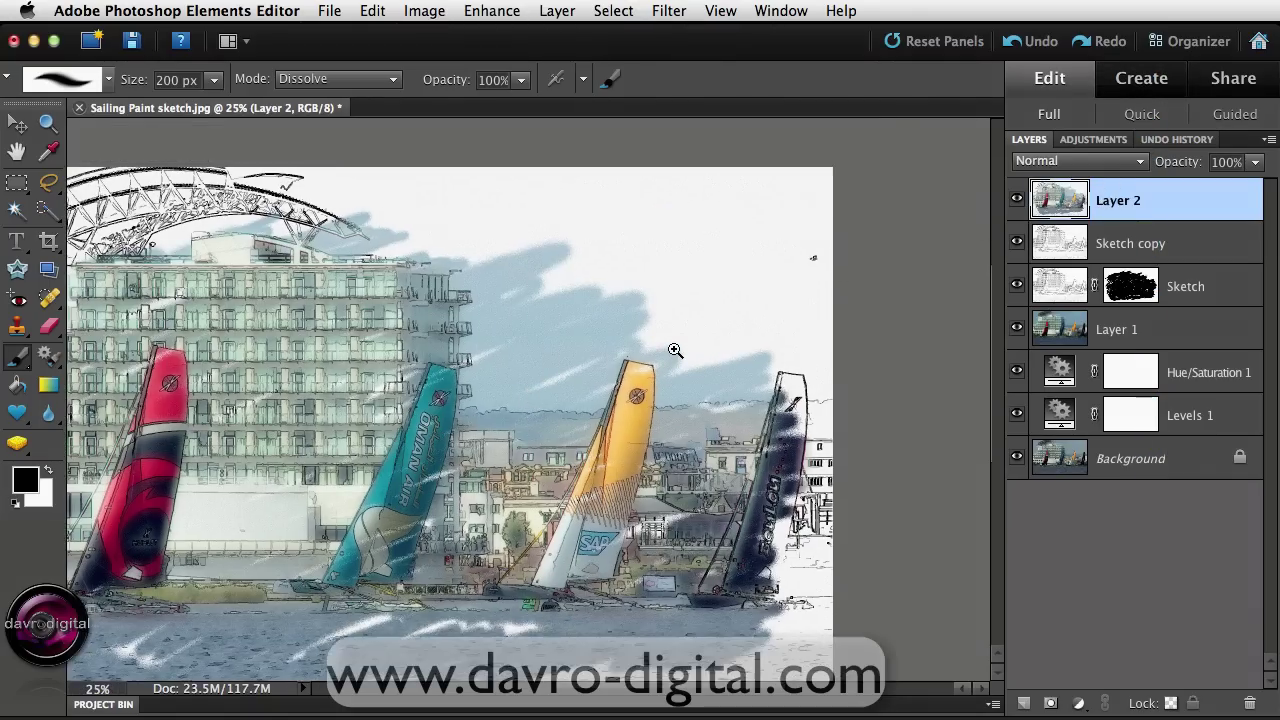
click(675, 350)
click(675, 350)
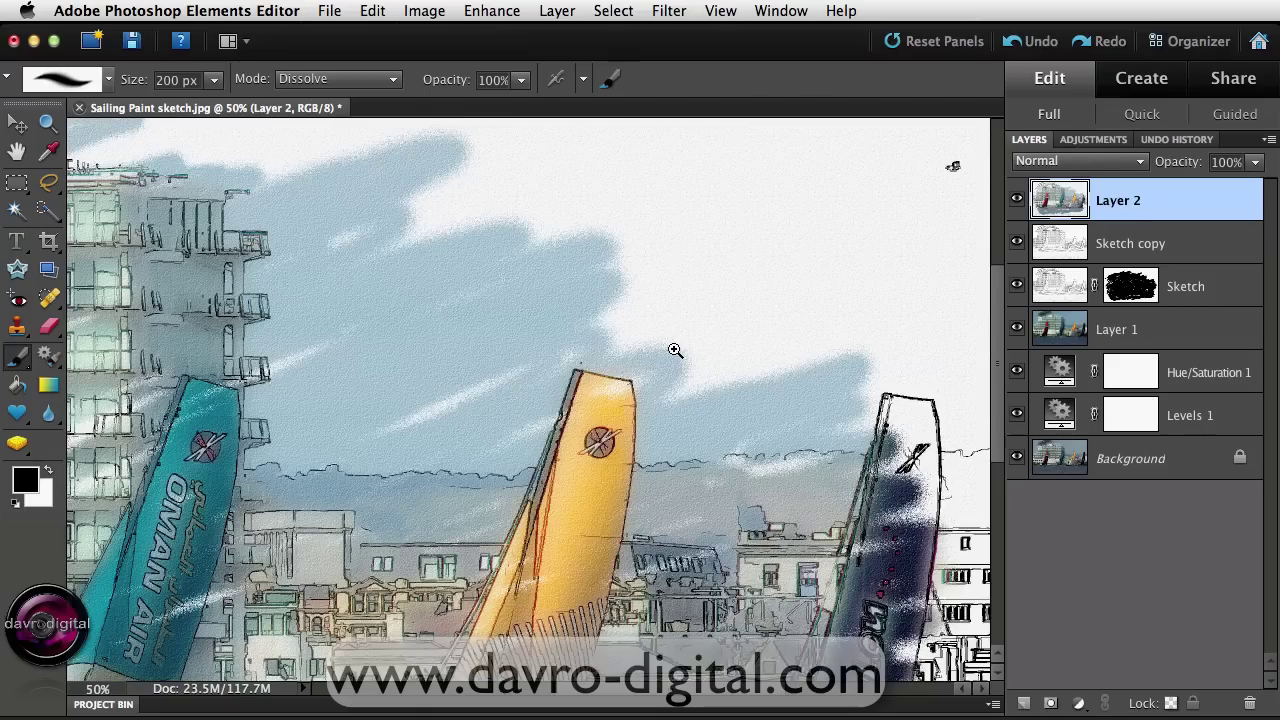
click(675, 350)
click(675, 350)
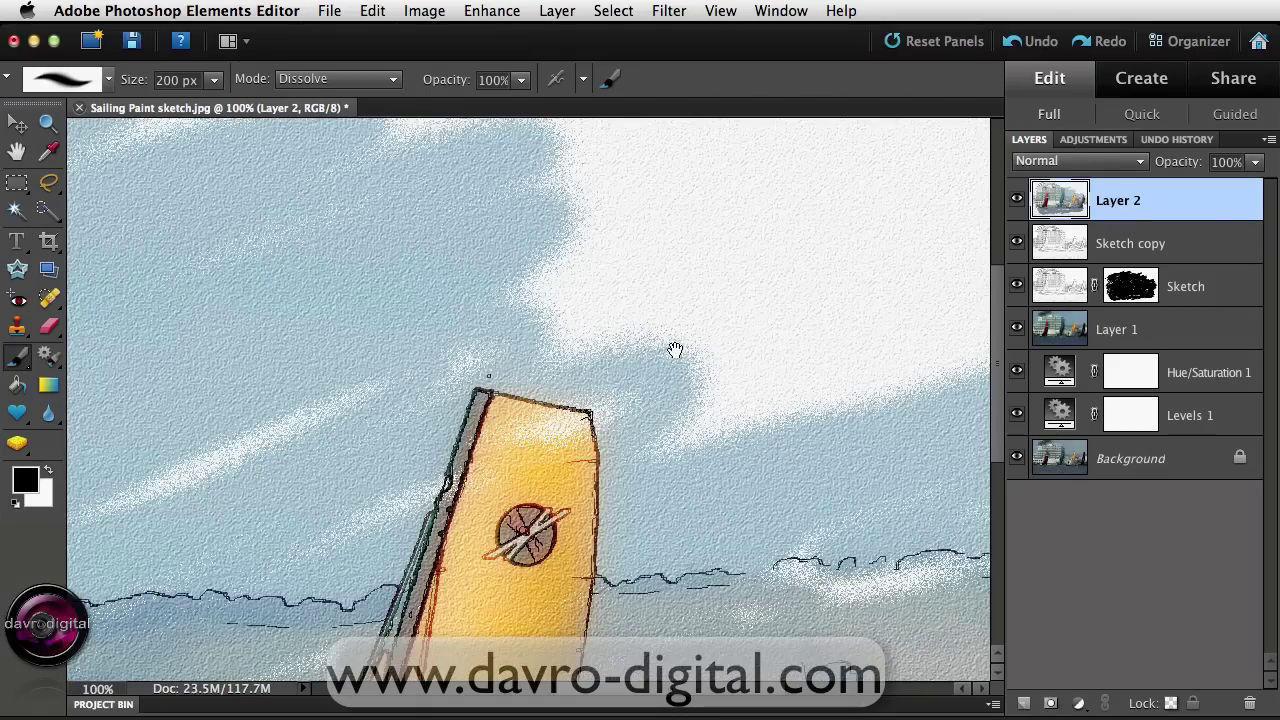
drag(649, 377, 728, 524)
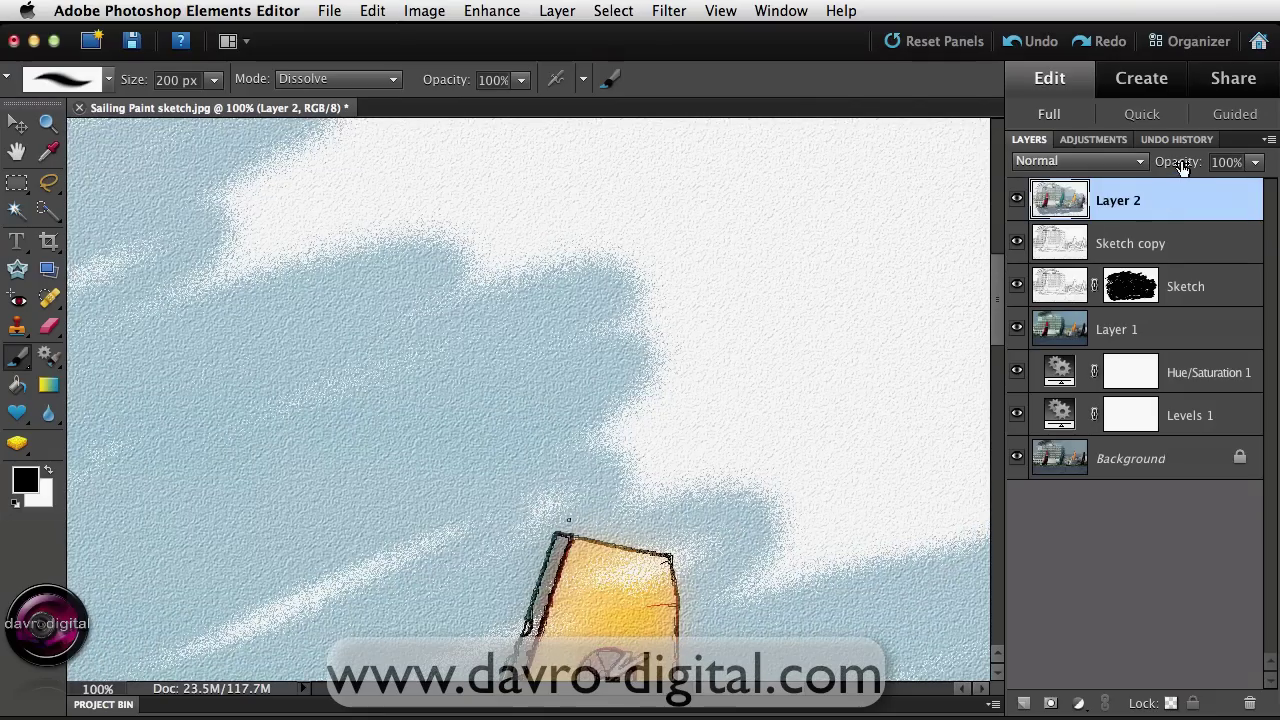
drag(1184, 168, 1129, 164)
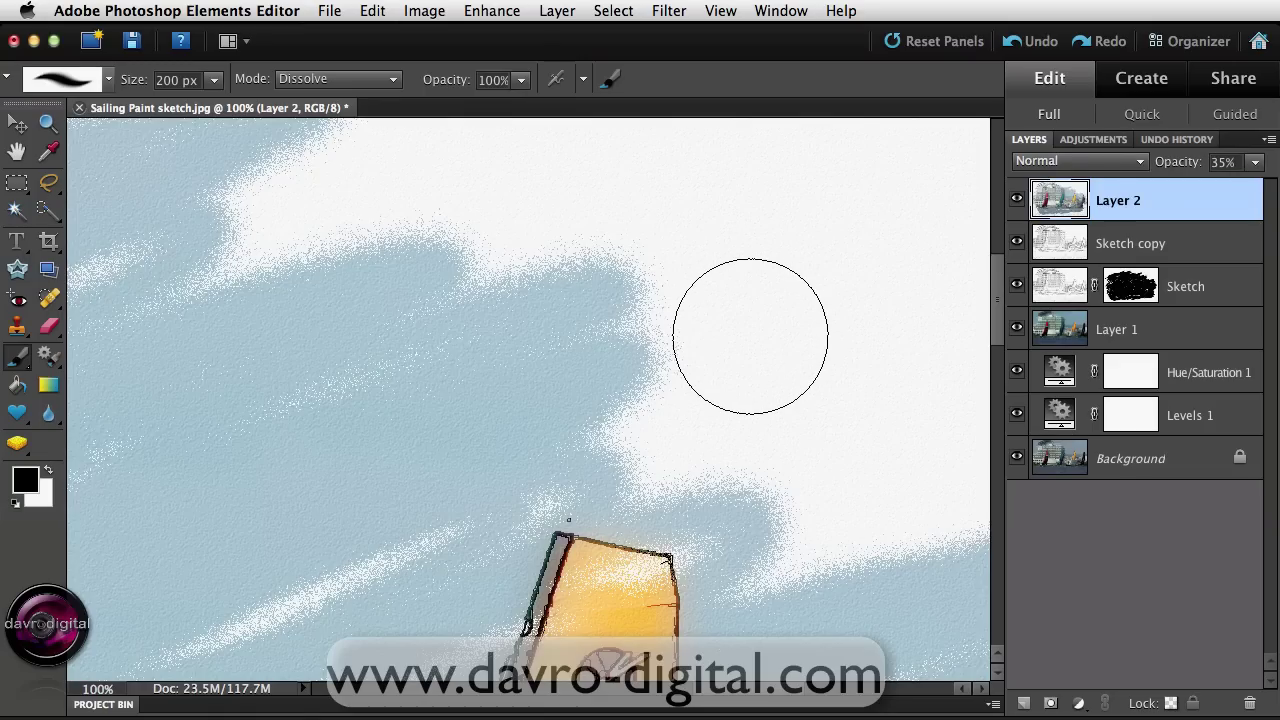
scroll(718, 405, down, 8)
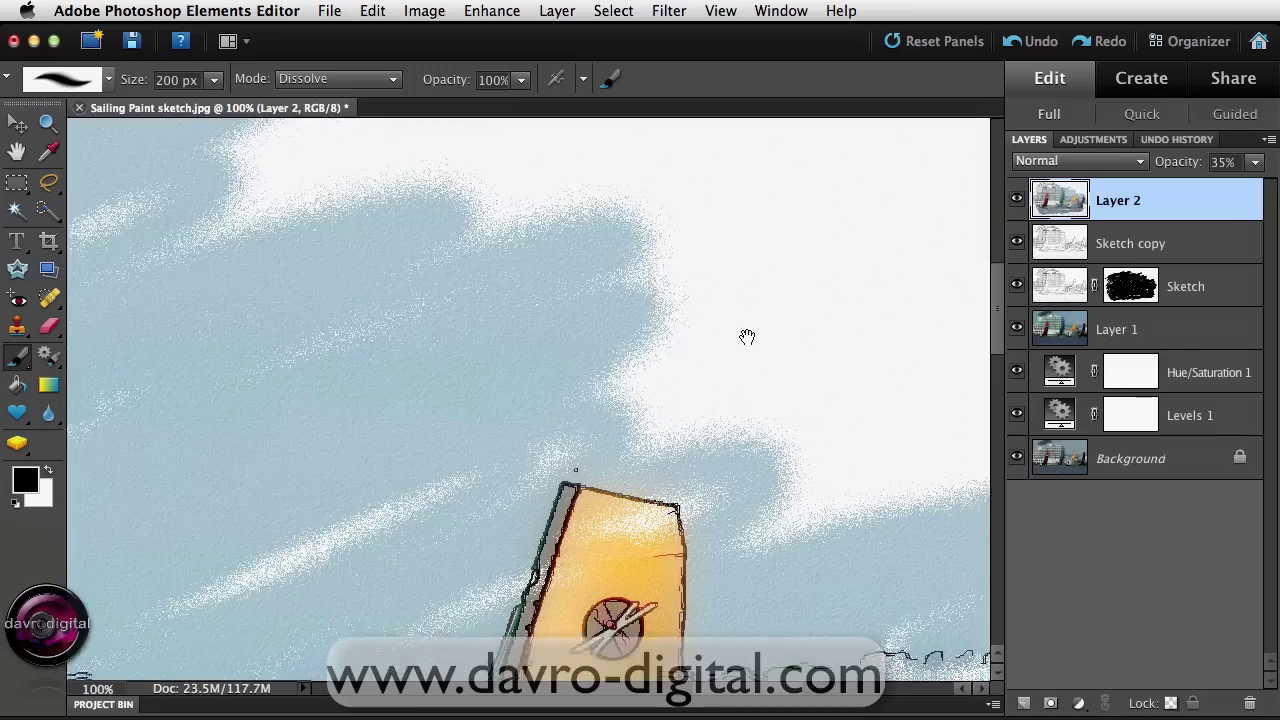
scroll(590, 390, down, 3)
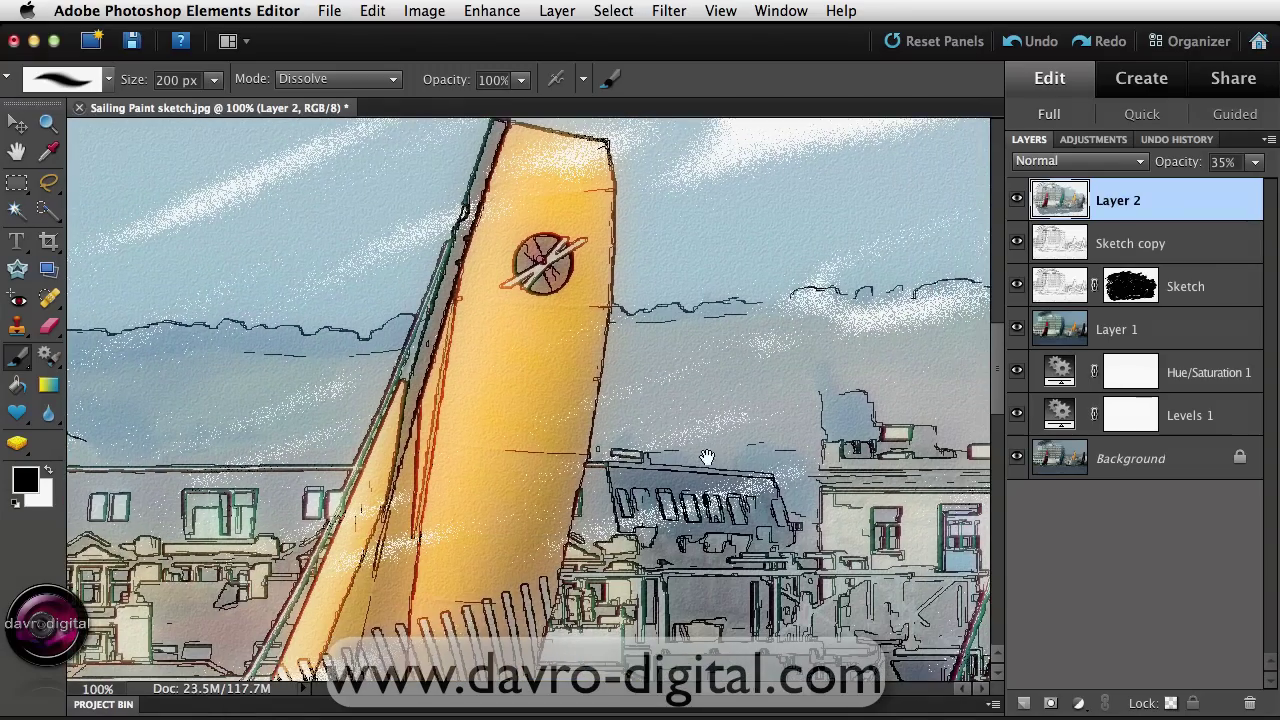
scroll(710, 445, up, 2)
scroll(698, 451, up, 6)
scroll(560, 340, left, 2)
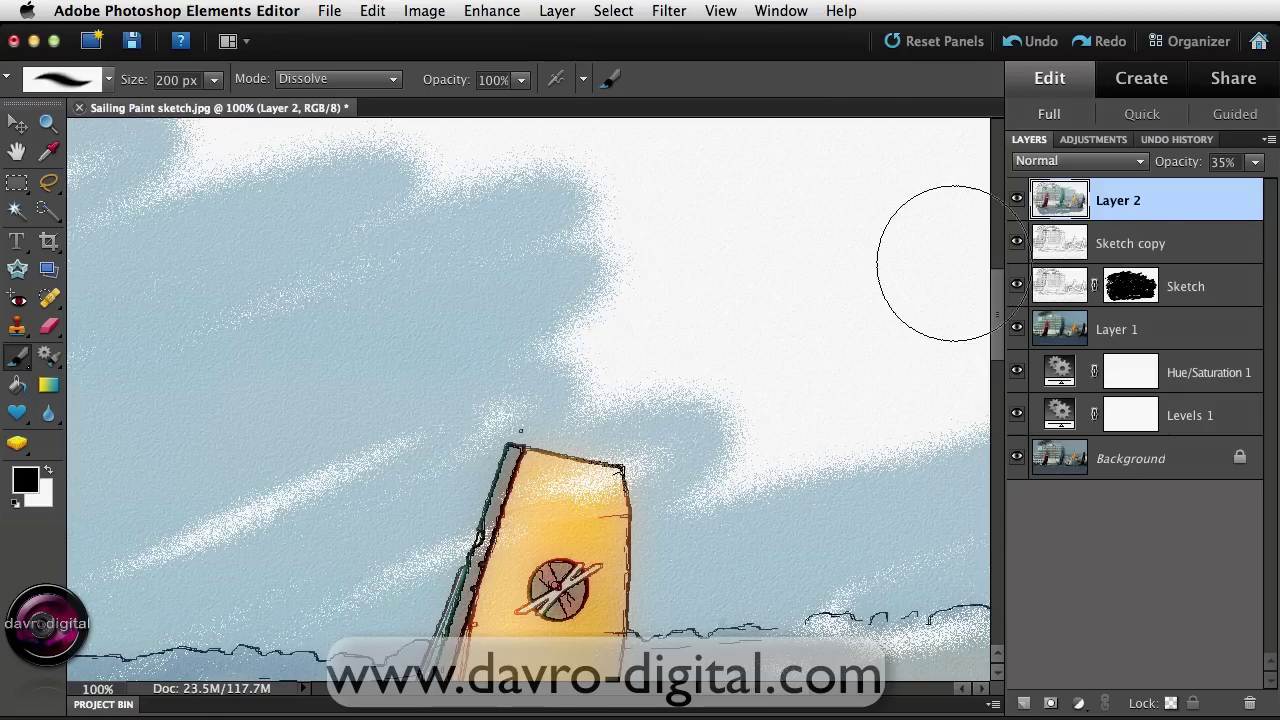
Rename Layer 2 to 'texture' and fit the whole sailing image on screen
double_click(1118, 201)
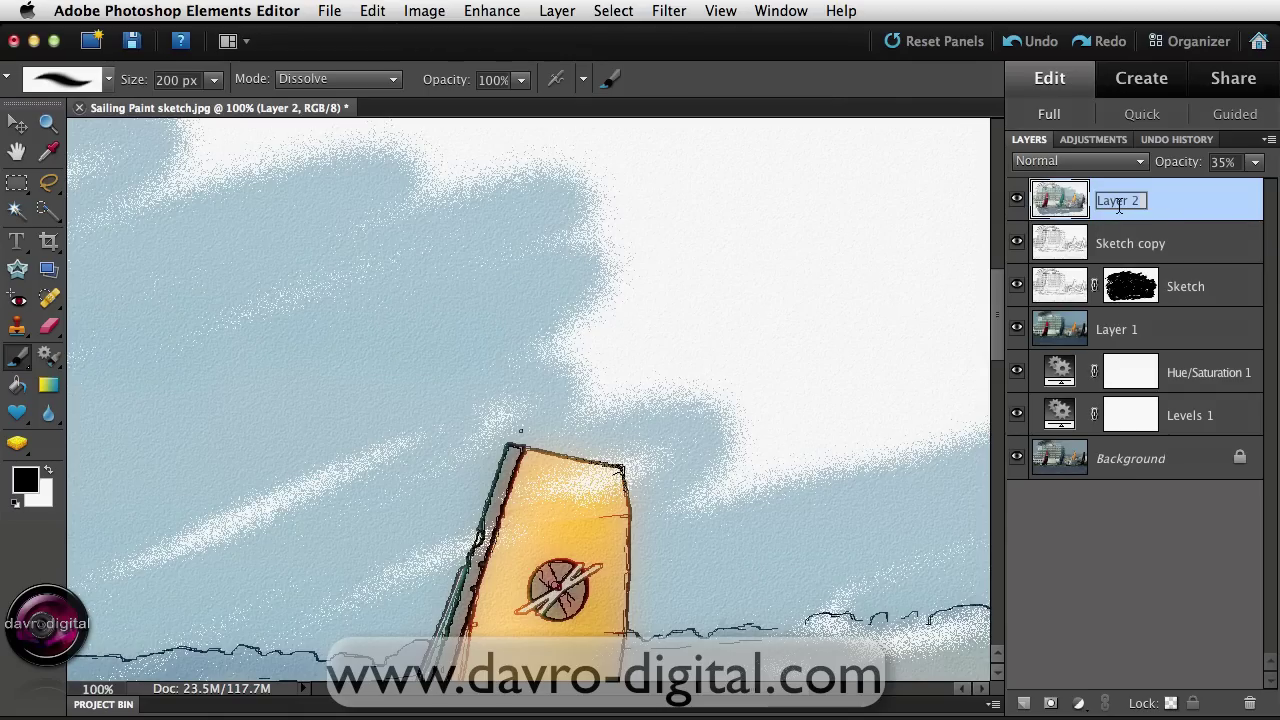
text(textur)
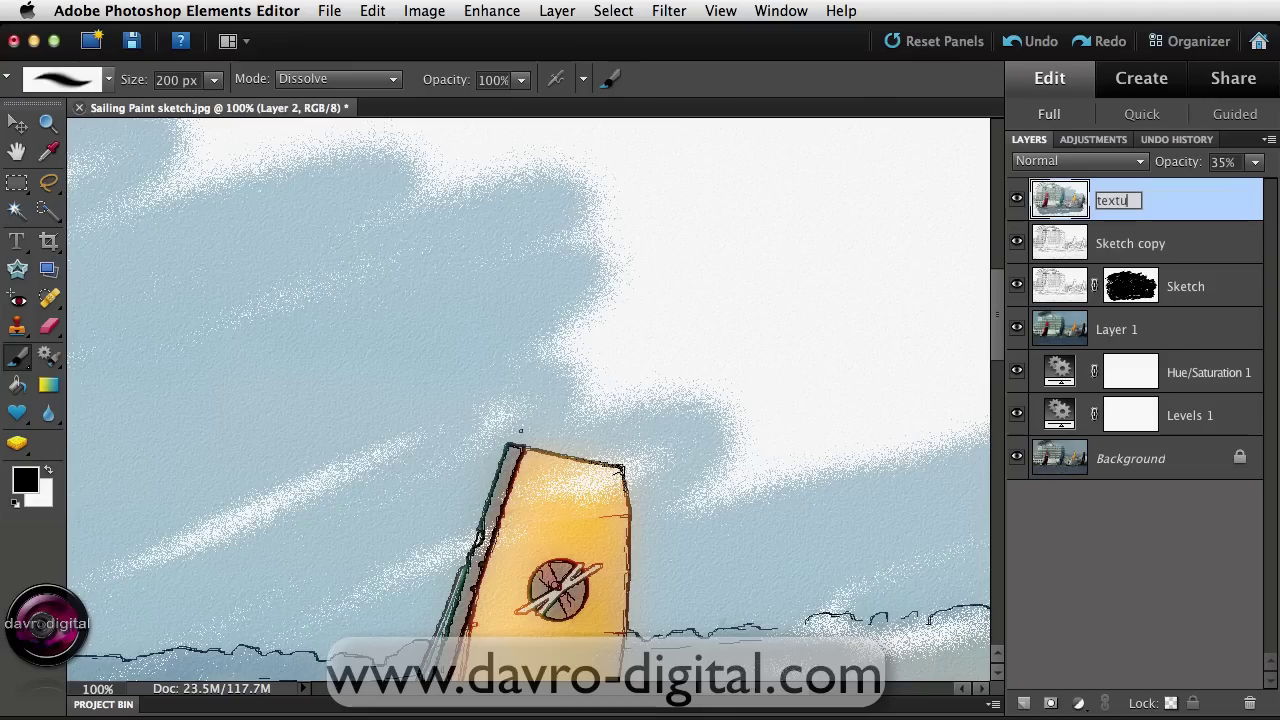
key(Return)
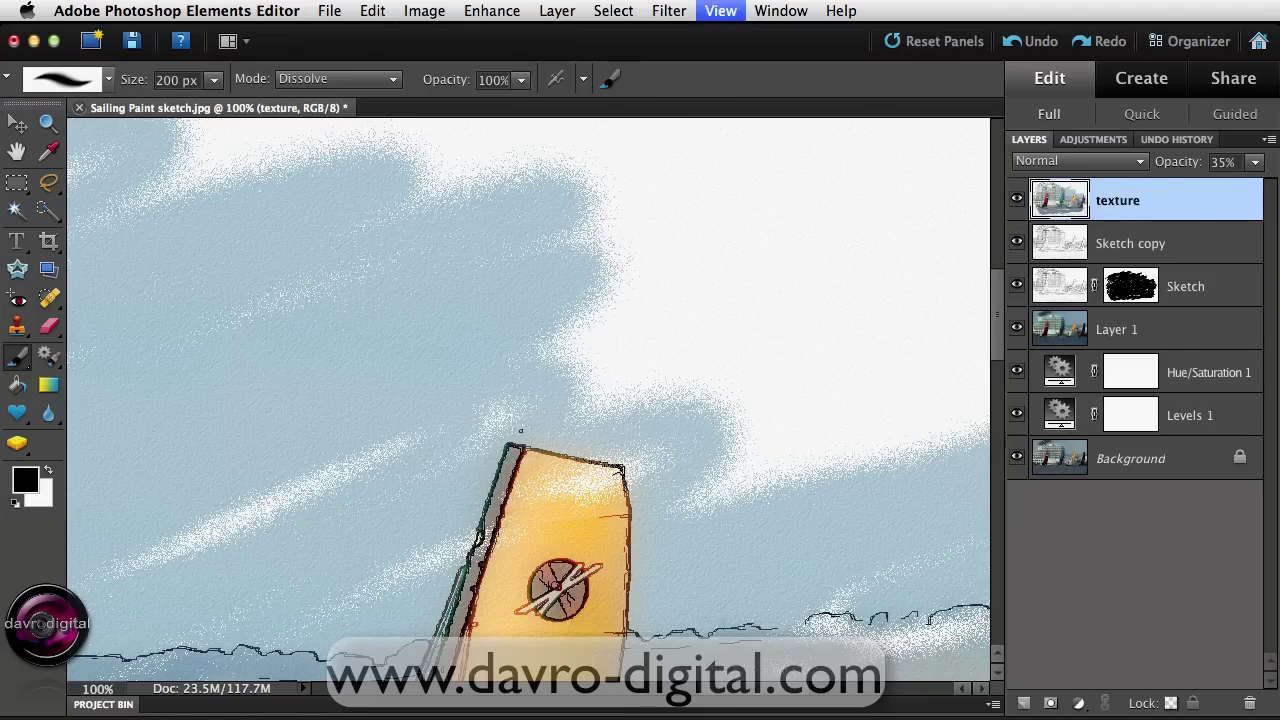
key(super+0)
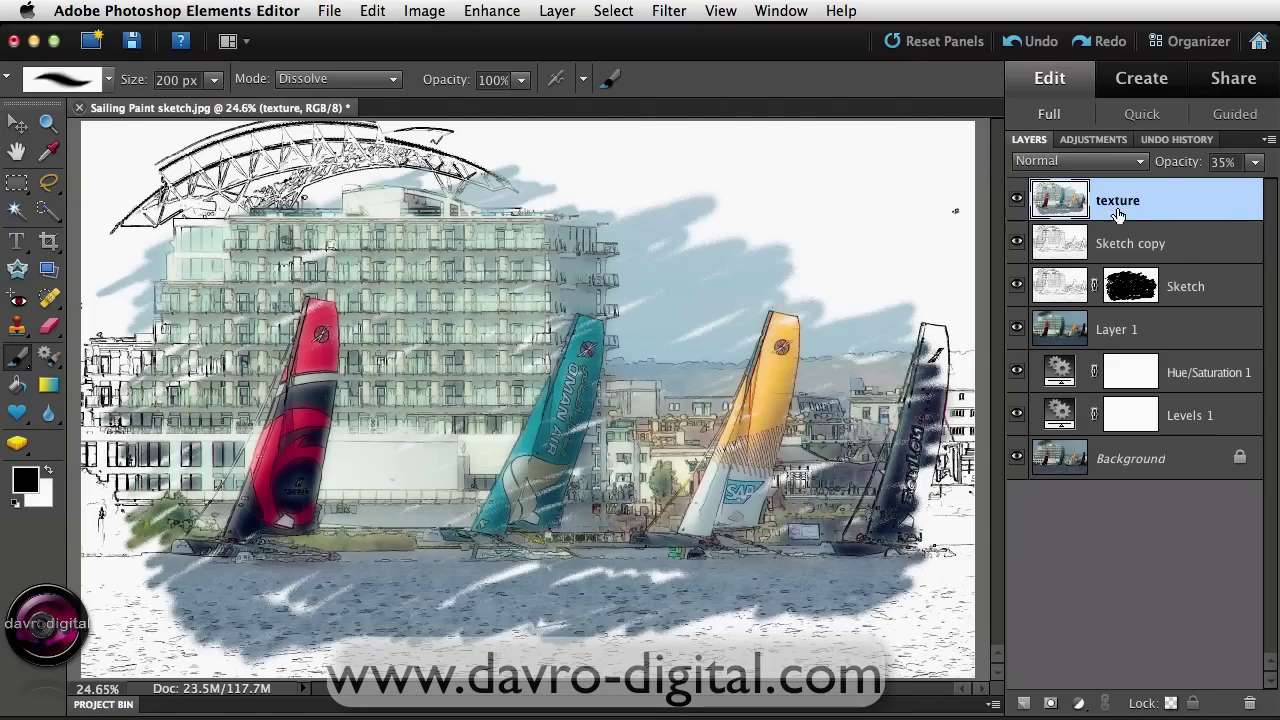
Paint the Sketch layer mask around the black boat's sail top, then set Layer 1 to 54% opacity
click(1120, 290)
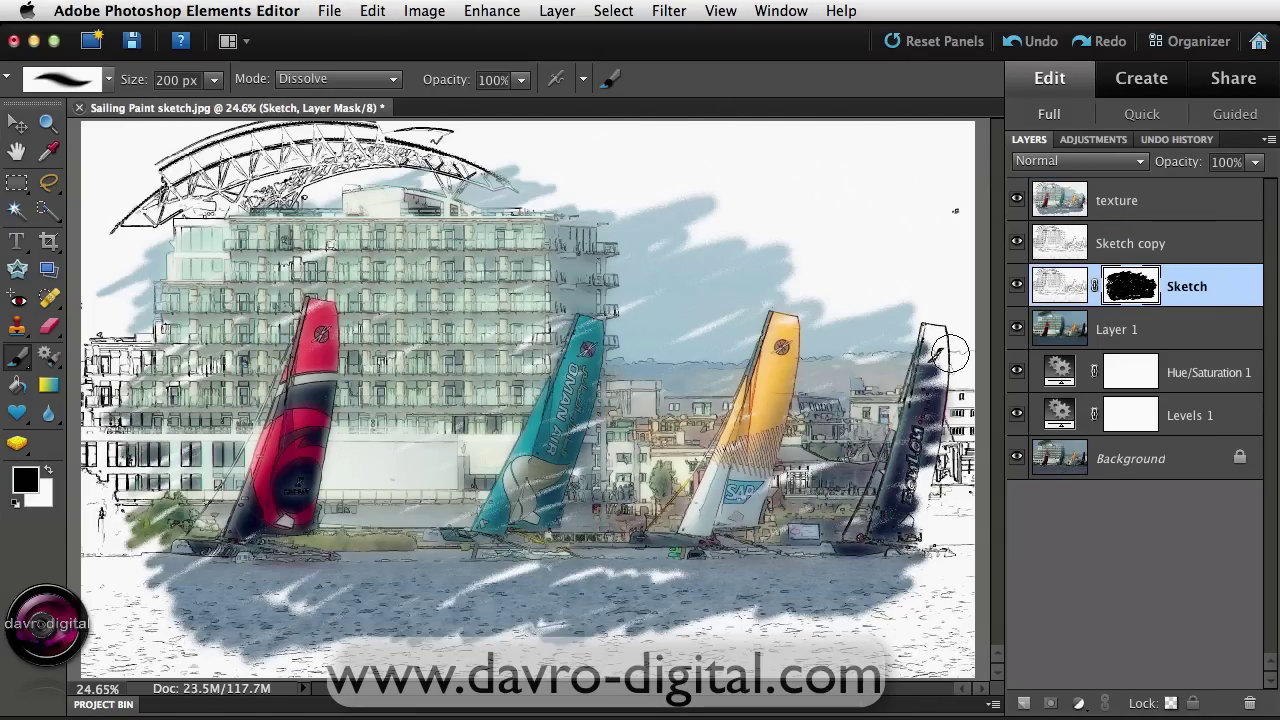
mouse_move(962, 352)
mouse_down()
mouse_move(911, 323)
mouse_move(873, 354)
mouse_move(884, 354)
mouse_move(866, 380)
mouse_move(856, 344)
mouse_move(849, 357)
mouse_move(865, 472)
mouse_move(900, 482)
mouse_move(891, 541)
mouse_move(906, 554)
mouse_move(935, 549)
mouse_move(894, 456)
mouse_move(946, 366)
mouse_up()
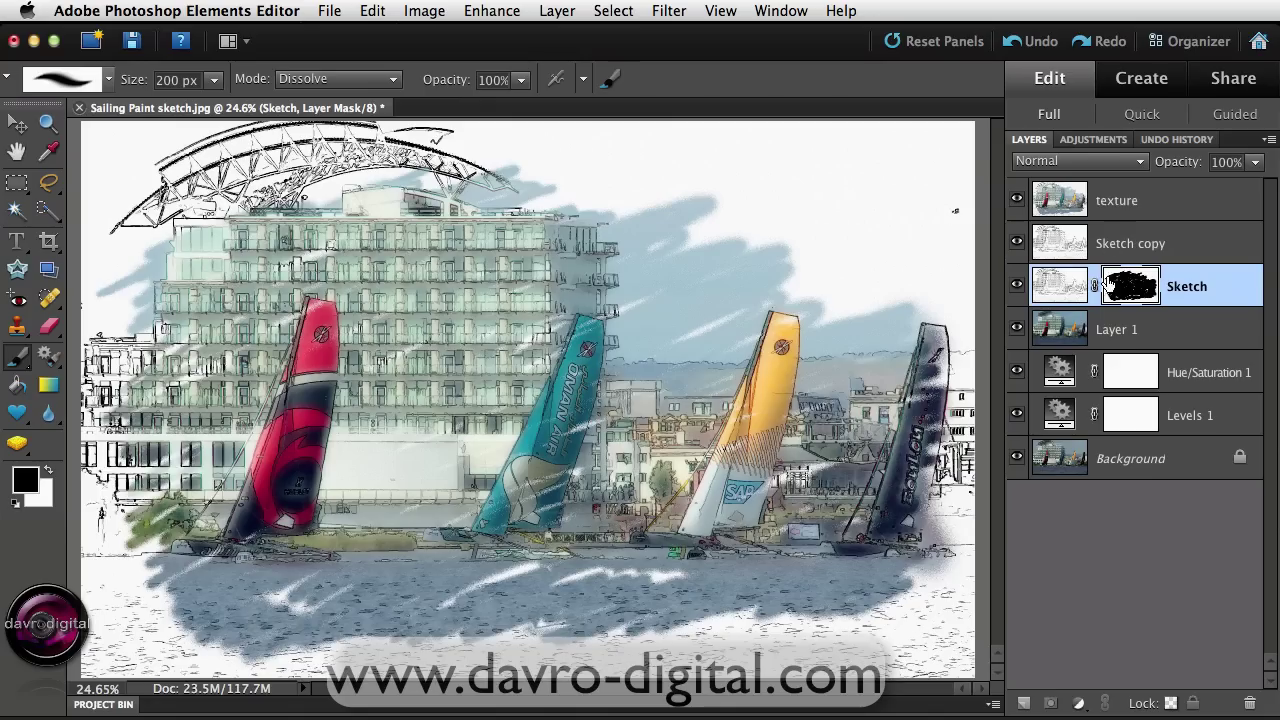
click(1060, 332)
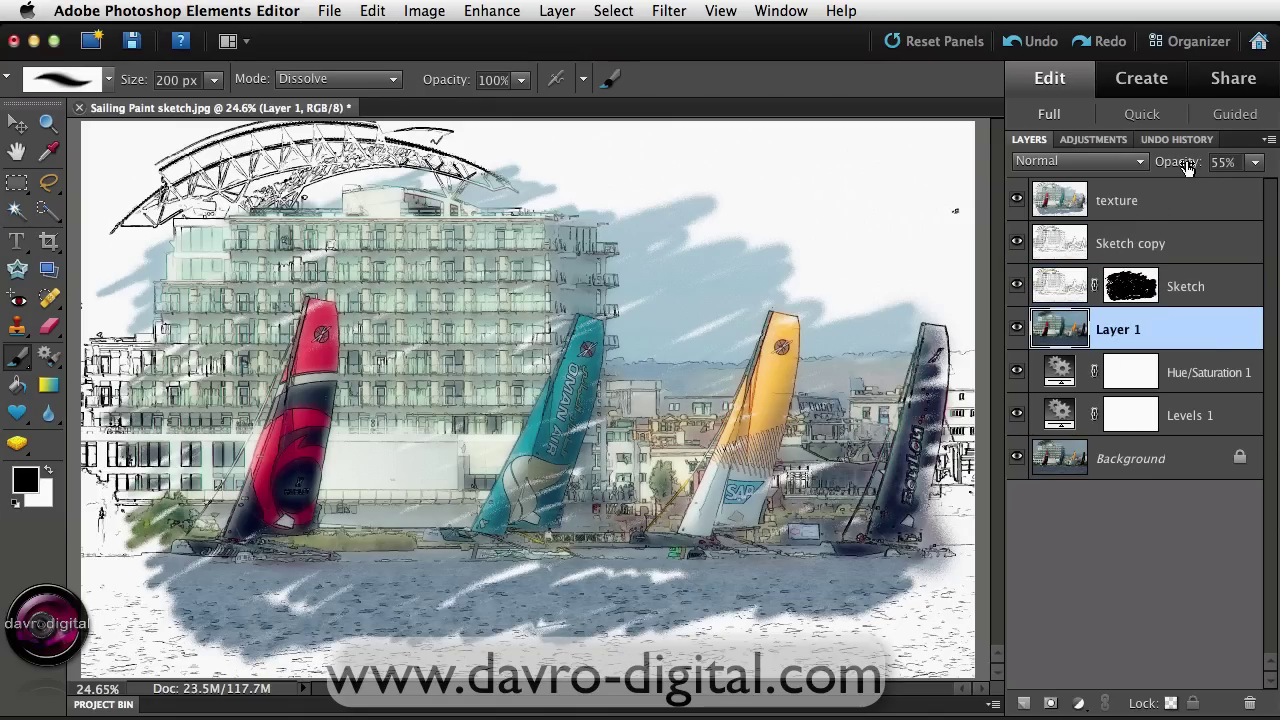
mouse_move(1187, 167)
mouse_down()
mouse_move(1150, 168)
mouse_move(1228, 168)
mouse_move(1150, 165)
mouse_move(1245, 176)
mouse_move(1185, 170)
mouse_move(1197, 170)
mouse_up()
Compare Hue/Saturation 1 off and on, then raise its Saturation from +28 to +33
click(1017, 374)
click(1017, 374)
double_click(1057, 374)
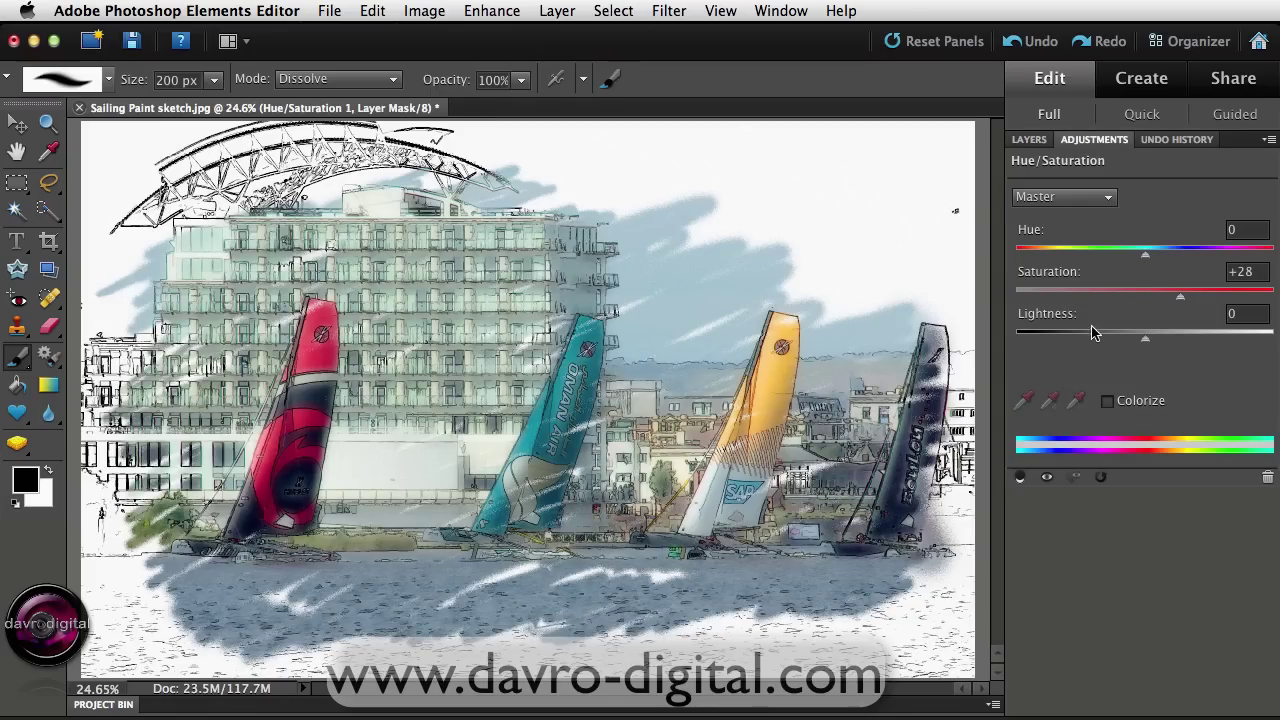
mouse_move(1180, 303)
mouse_down()
mouse_move(1080, 298)
mouse_move(1189, 311)
mouse_up()
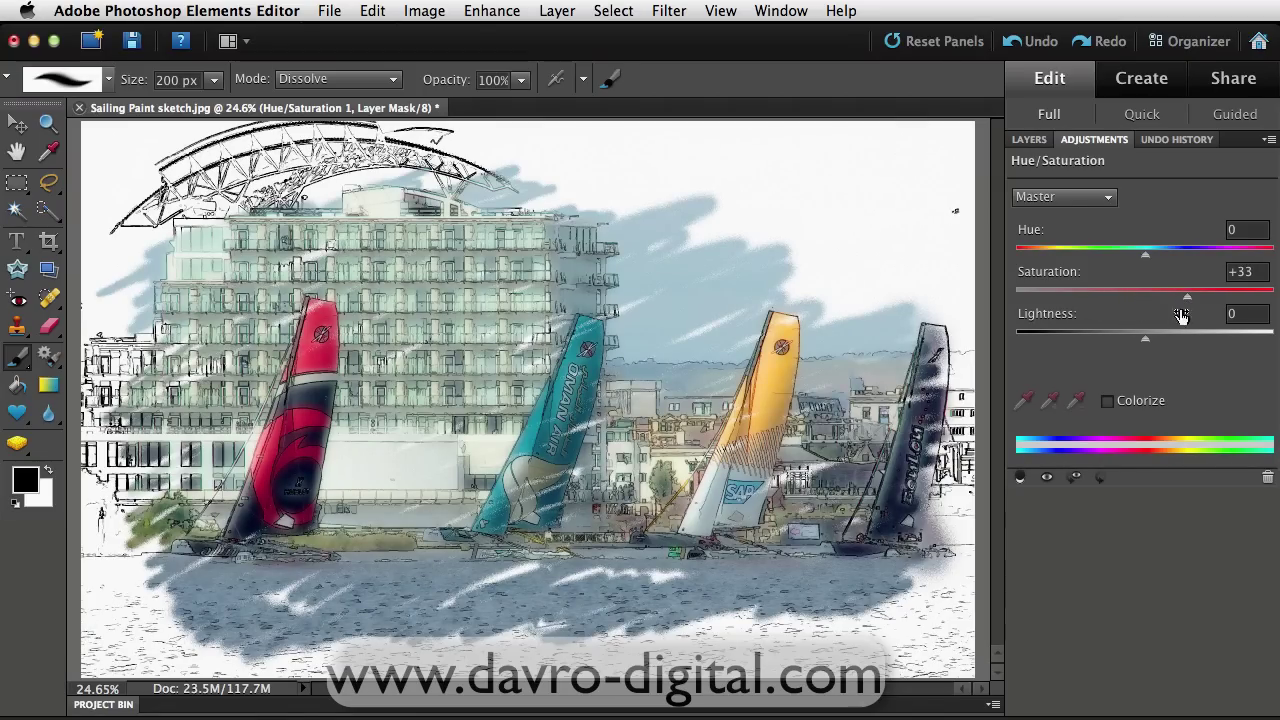
click(1036, 140)
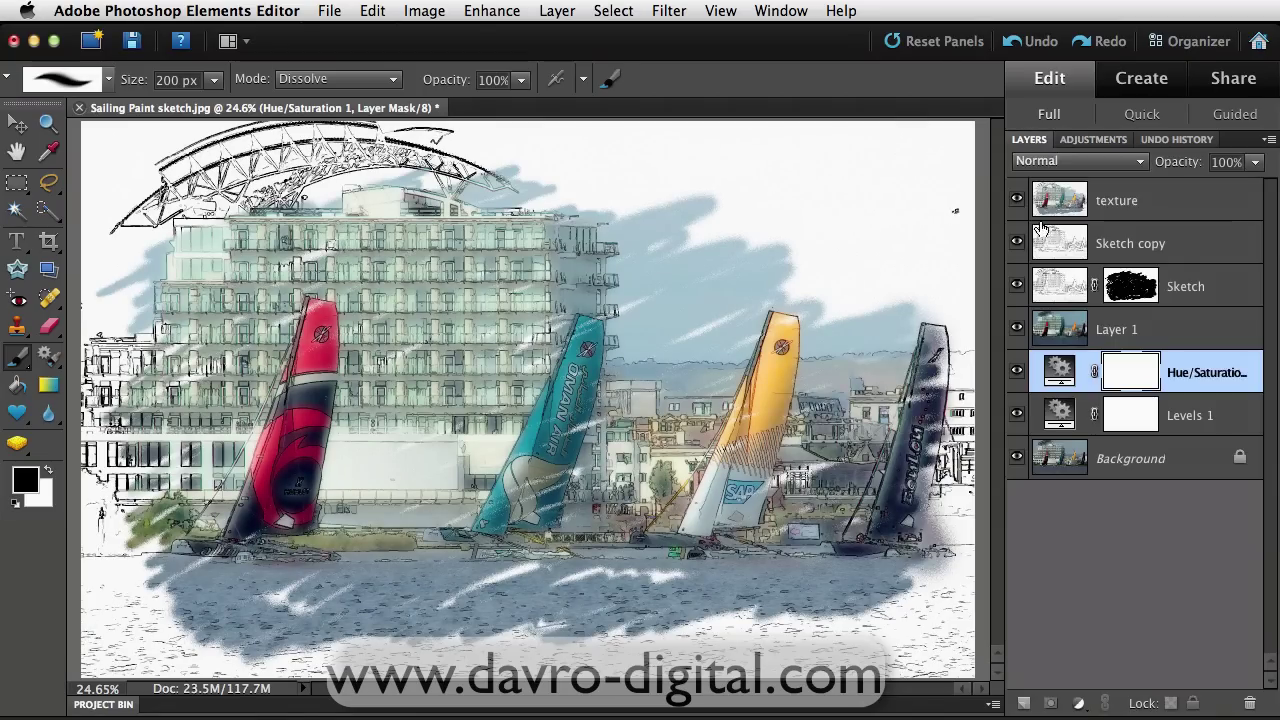